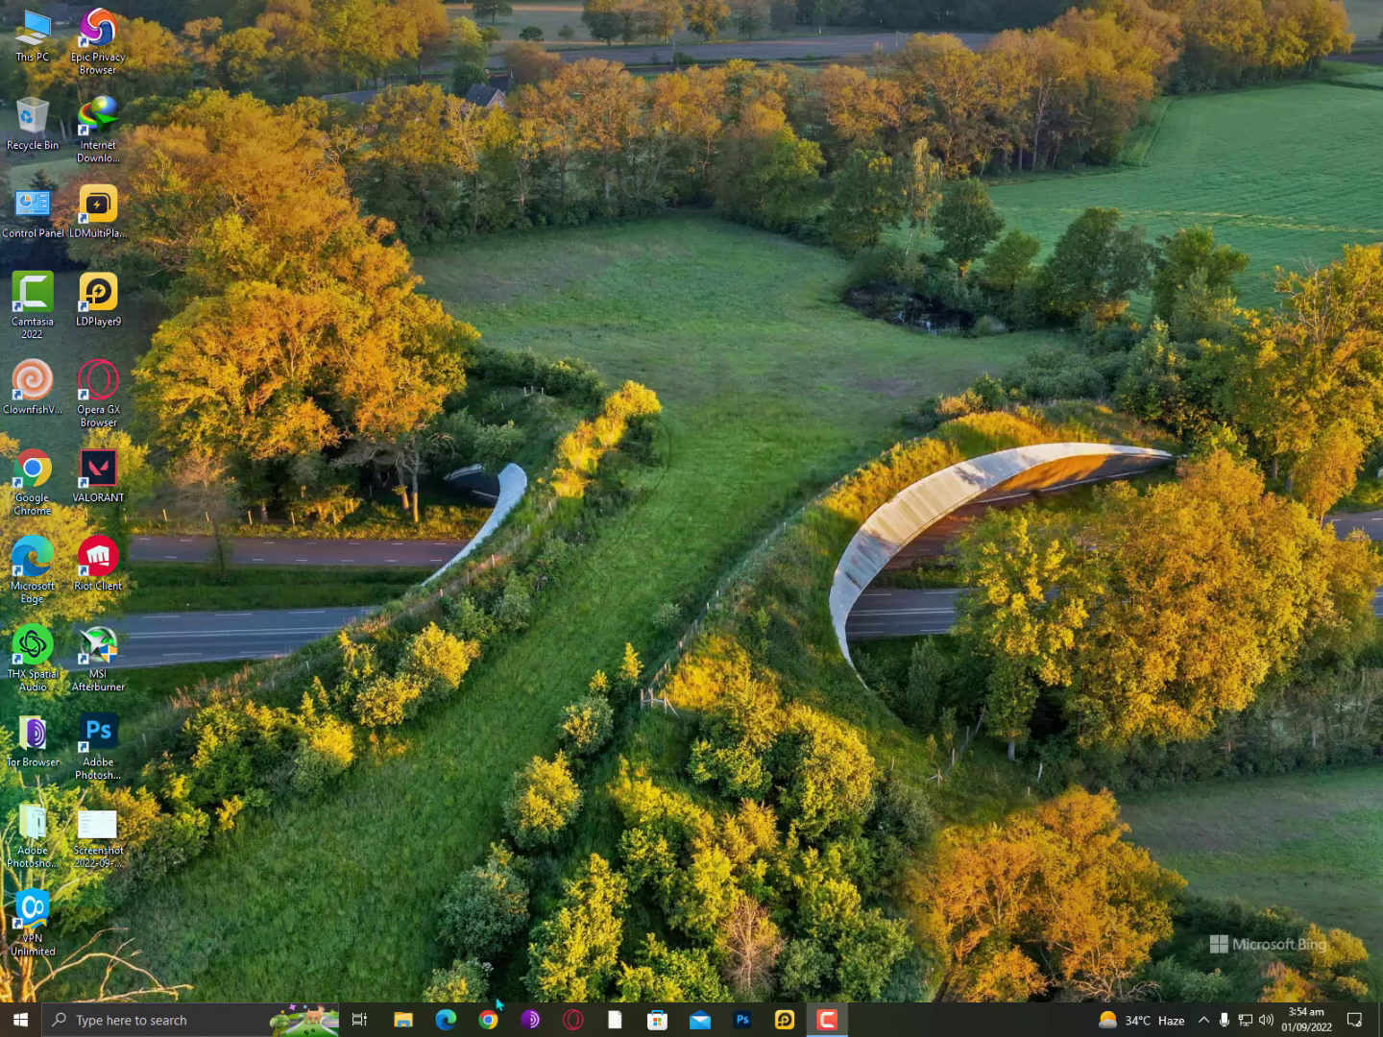
Launch Chrome and load racevpn.com/free-pptp-vpn from the address bar.
{"action": "left_click", "coordinate": [489, 1018]}
{"action": "left_click", "coordinate": [515, 391]}
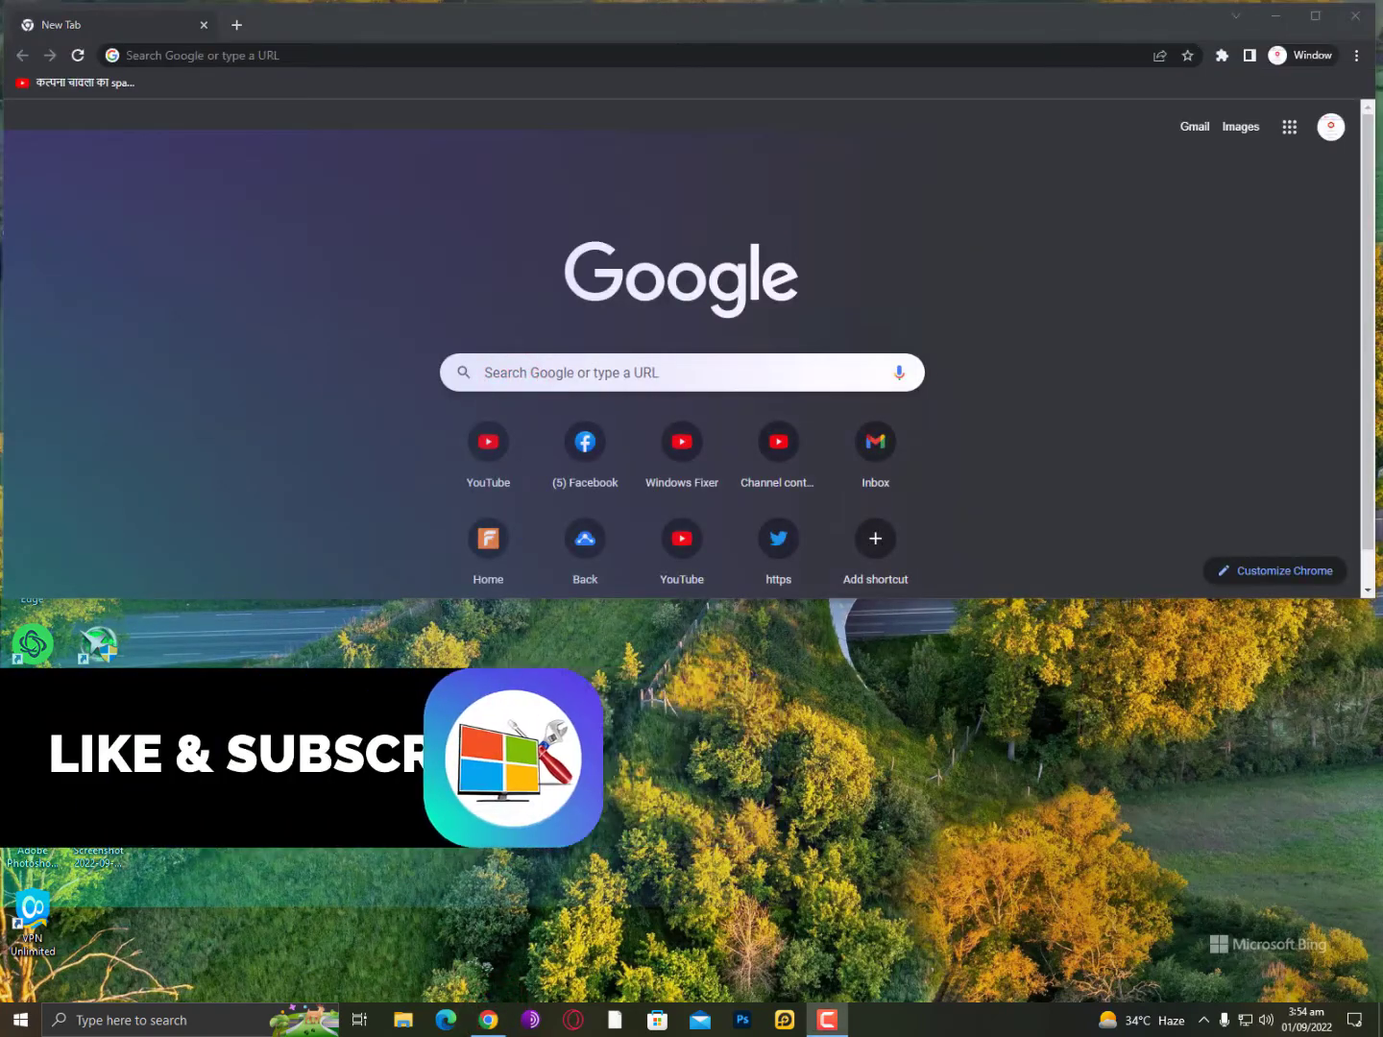
{"action": "left_click", "coordinate": [386, 56]}
{"action": "type", "text": "https://www.racevpn.com/free-pptp-vpn"}
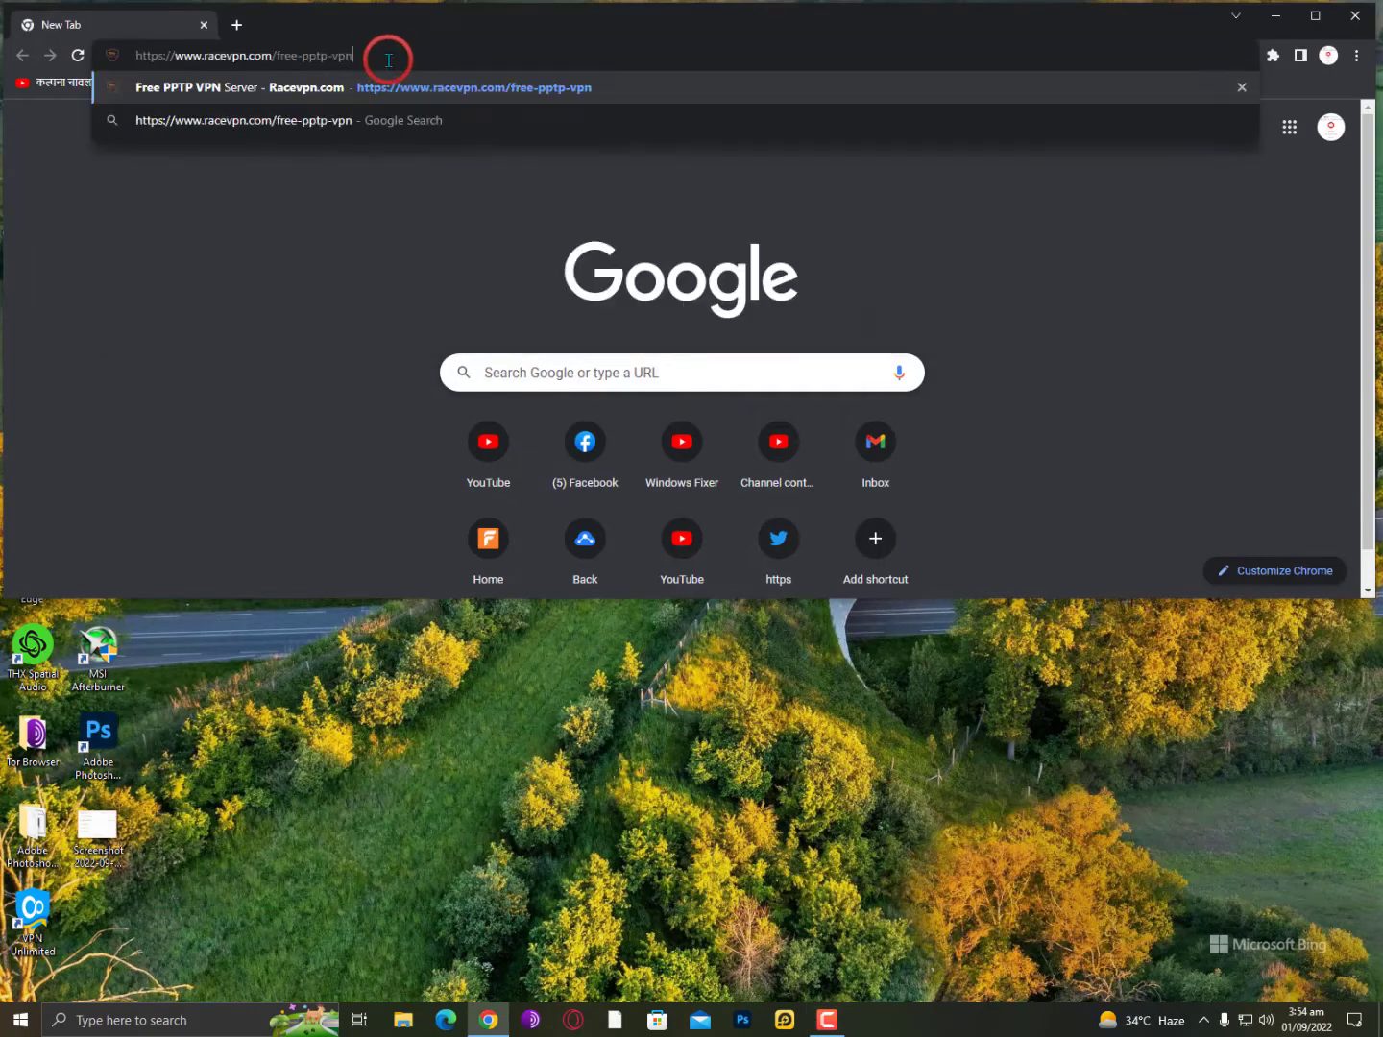
{"action": "type", "text": "\\"}
{"action": "key", "text": "BackSpace"}
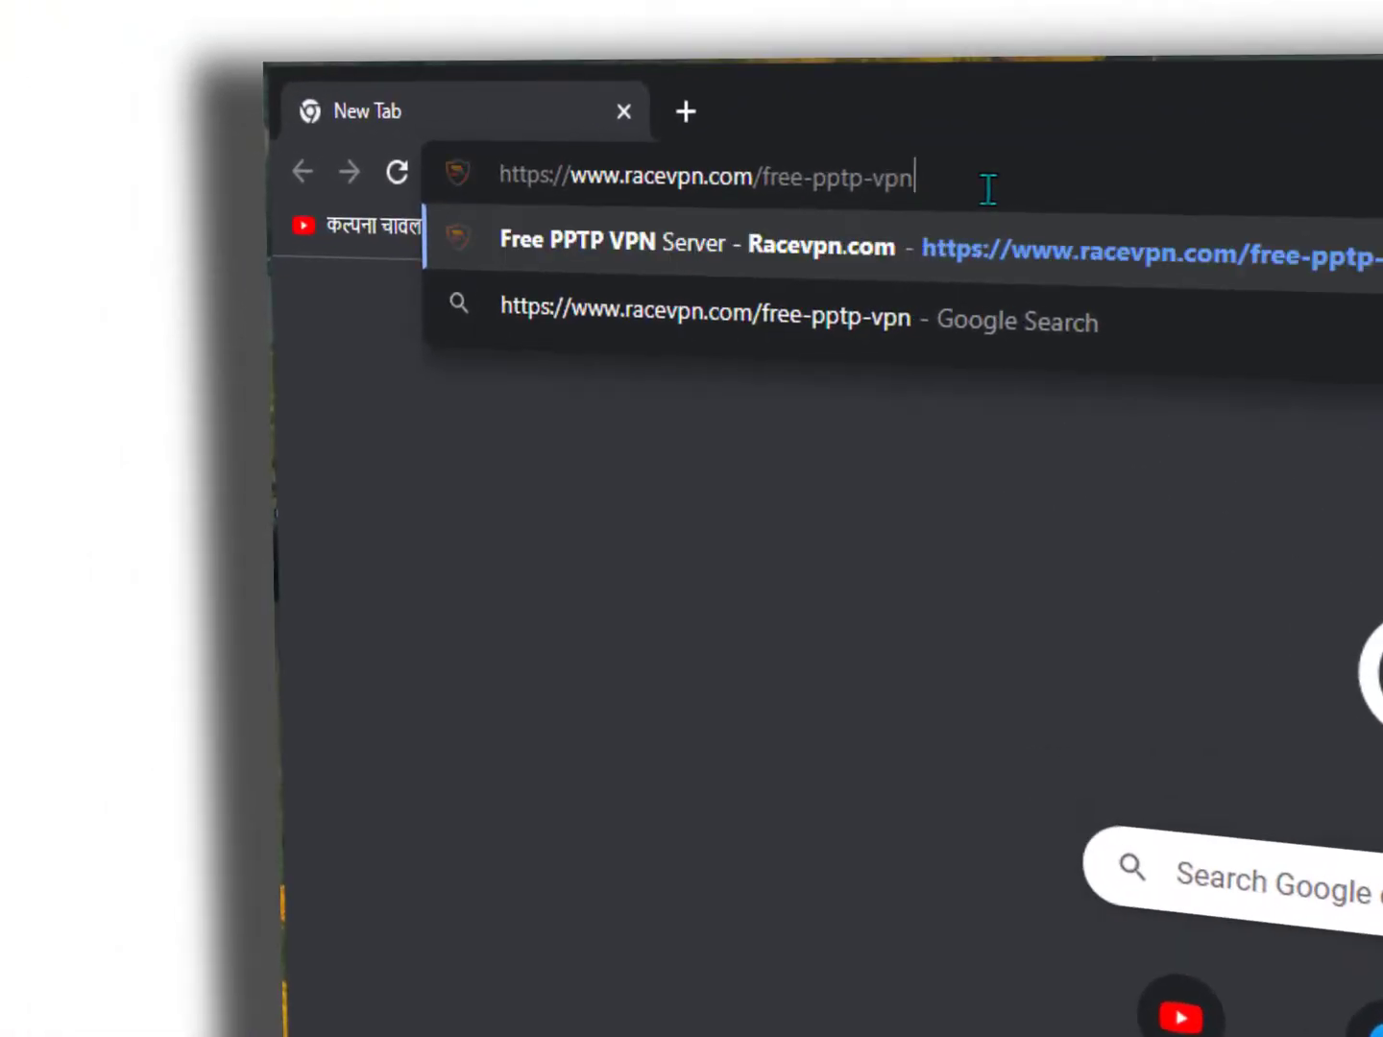
{"action": "key", "text": "Return"}
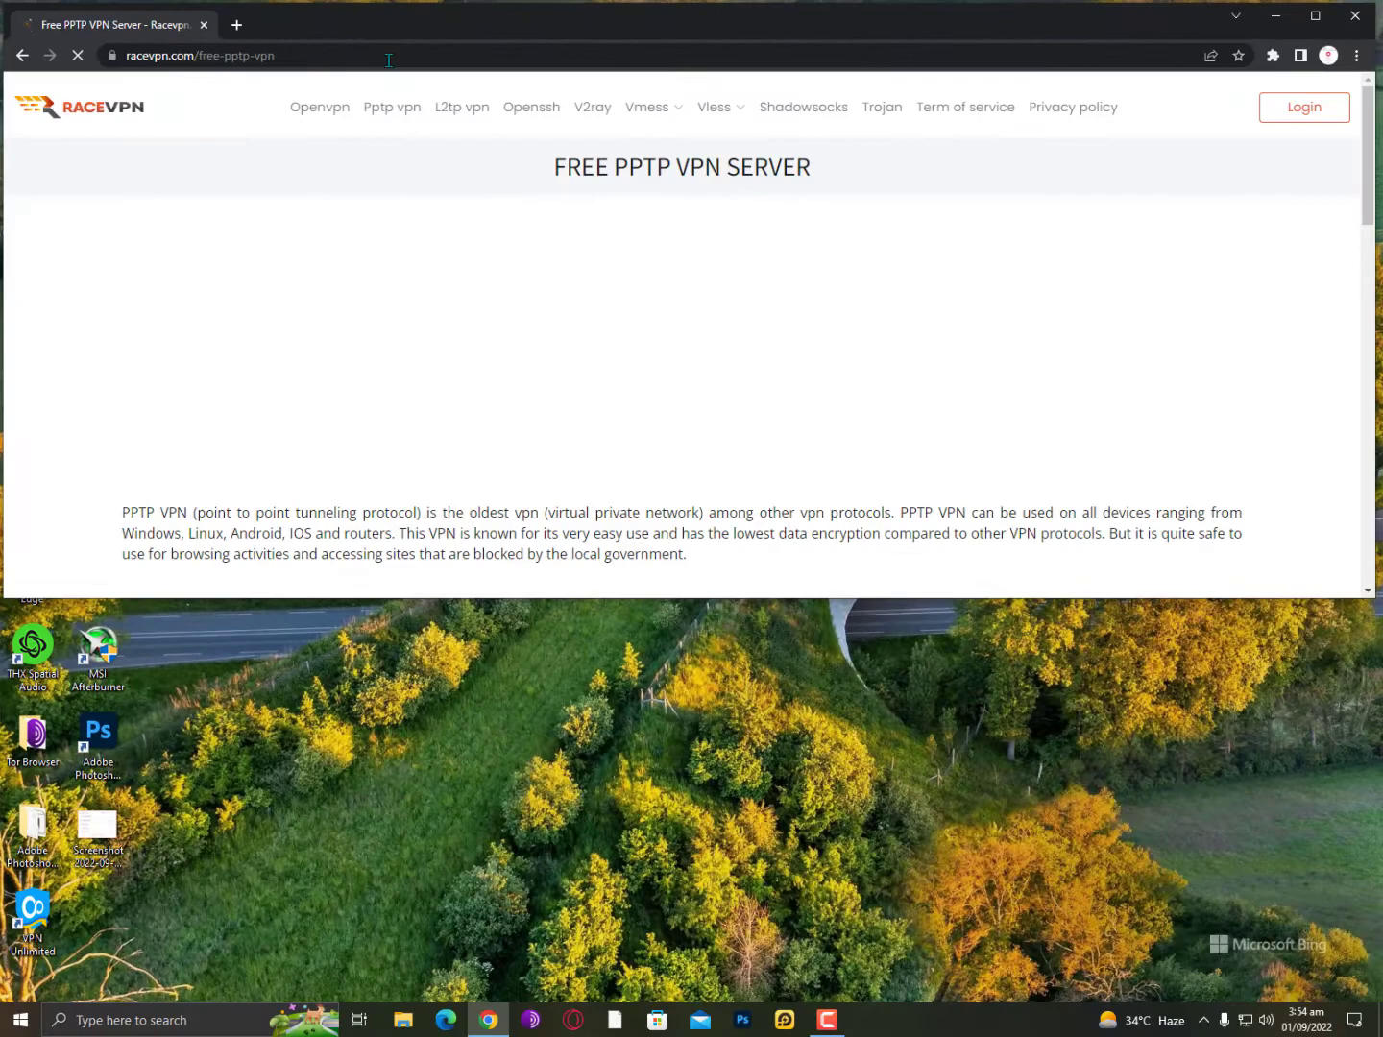
Scroll the RaceVPN page and close the Messenger chat panel.
{"action": "scroll", "coordinate": [554, 261], "scroll_direction": "down", "scroll_amount": 5}
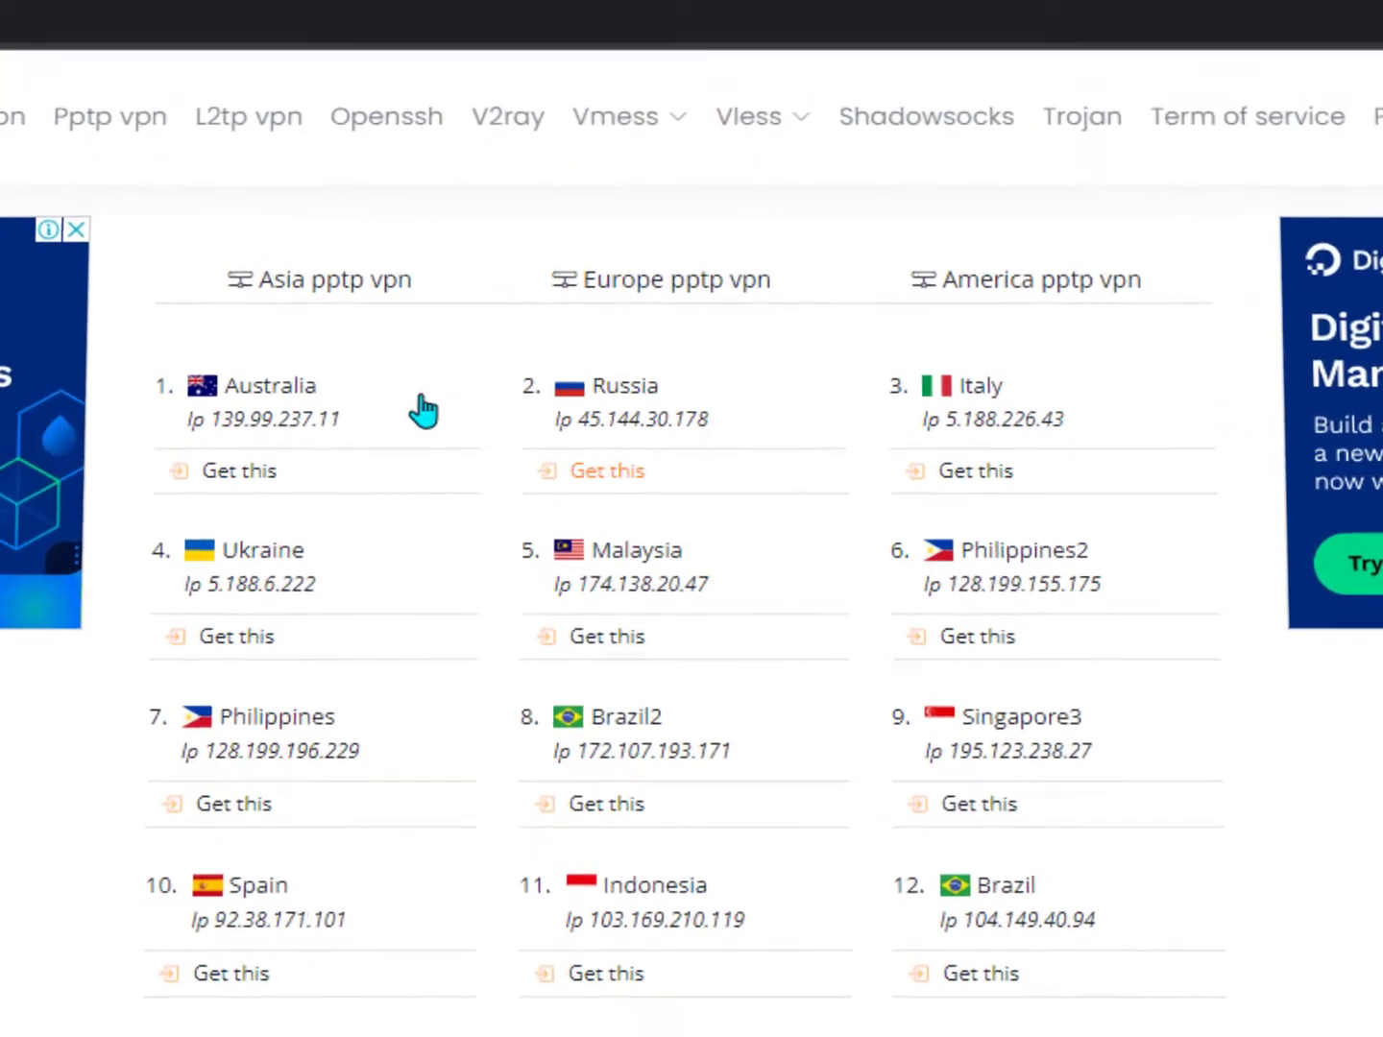
{"action": "scroll", "coordinate": [1004, 728], "scroll_direction": "down", "scroll_amount": 3}
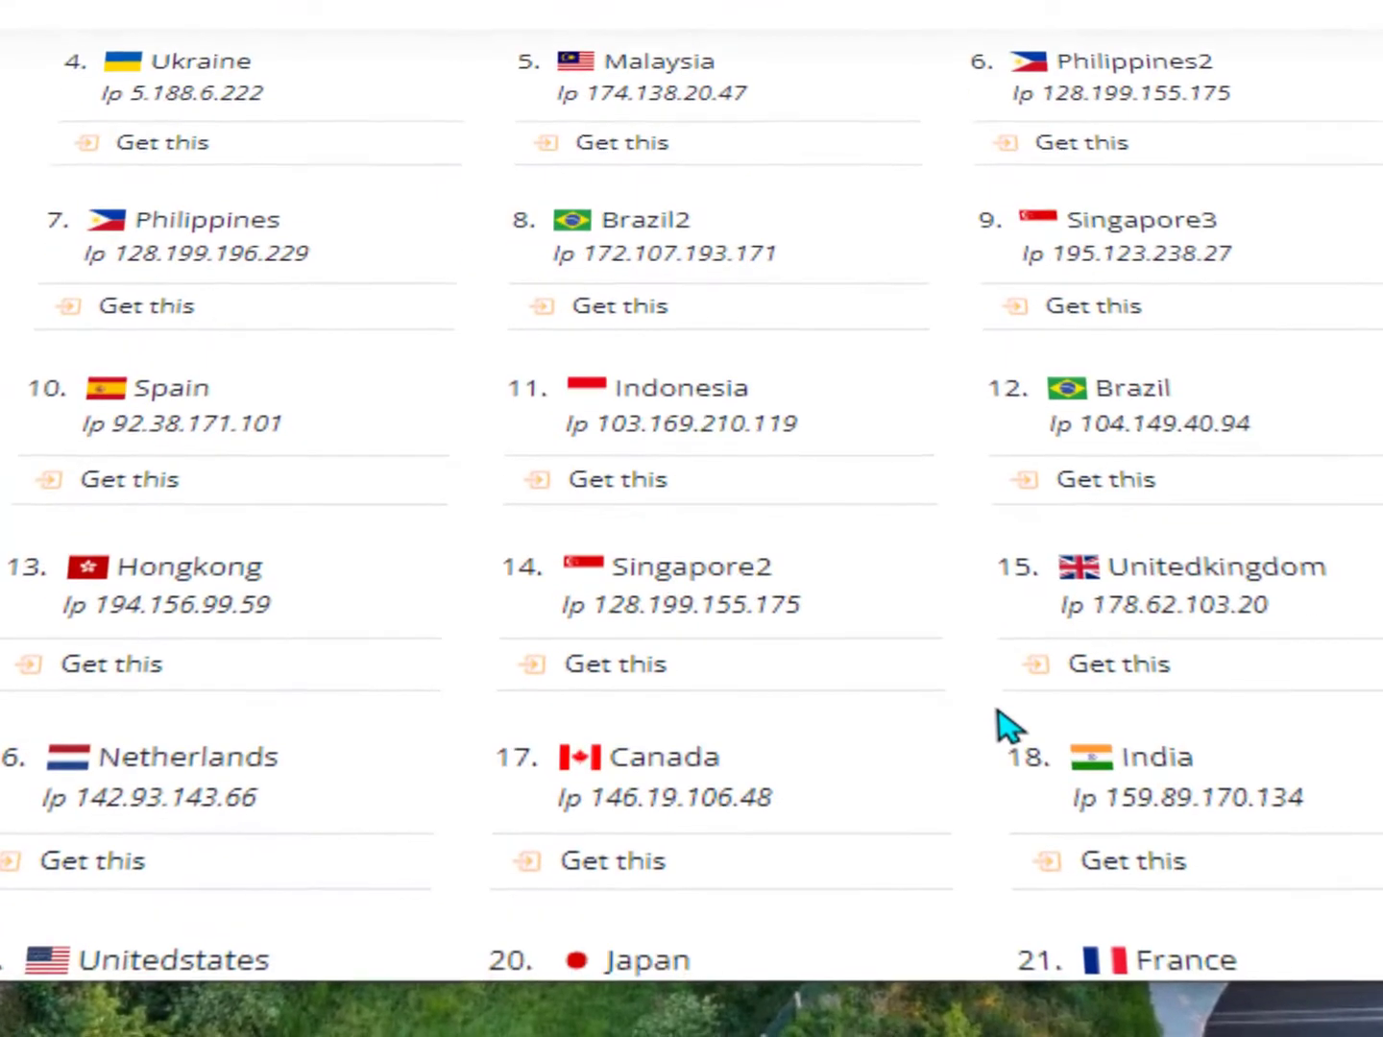
{"action": "scroll", "coordinate": [1004, 729], "scroll_direction": "up", "scroll_amount": 2}
{"action": "scroll", "coordinate": [606, 653], "scroll_direction": "up", "scroll_amount": 2}
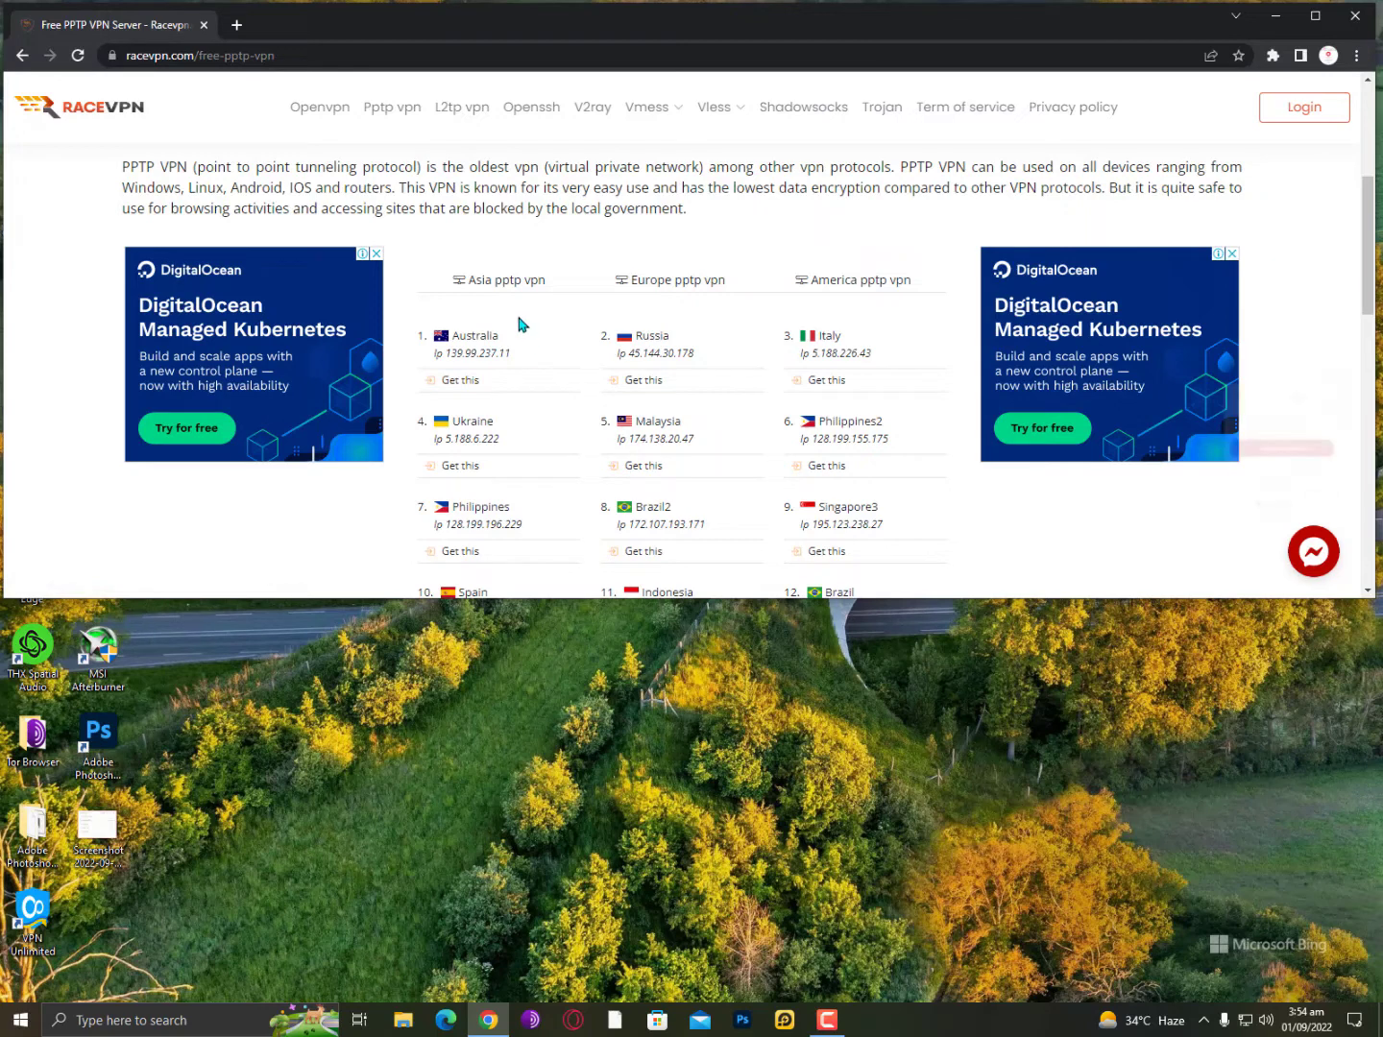
{"action": "left_click", "coordinate": [1303, 184]}
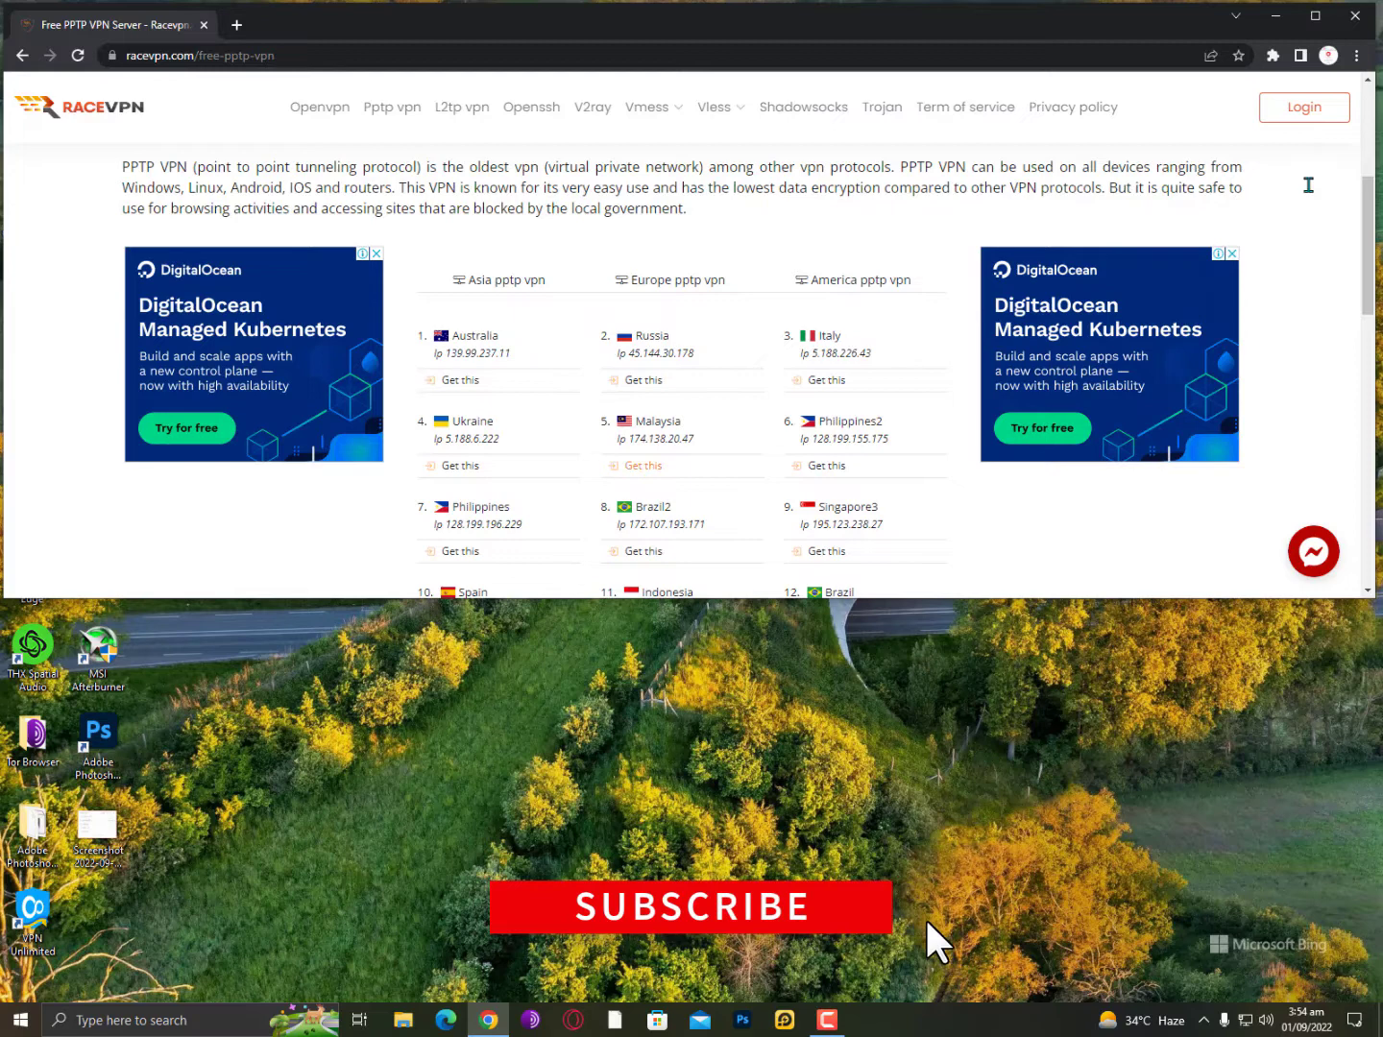
Show the Asia PPTP server list and scroll down to the 16. Netherlands entry.
{"action": "scroll", "coordinate": [1310, 192], "scroll_direction": "down", "scroll_amount": 2}
{"action": "scroll", "coordinate": [1309, 193], "scroll_direction": "up", "scroll_amount": 2}
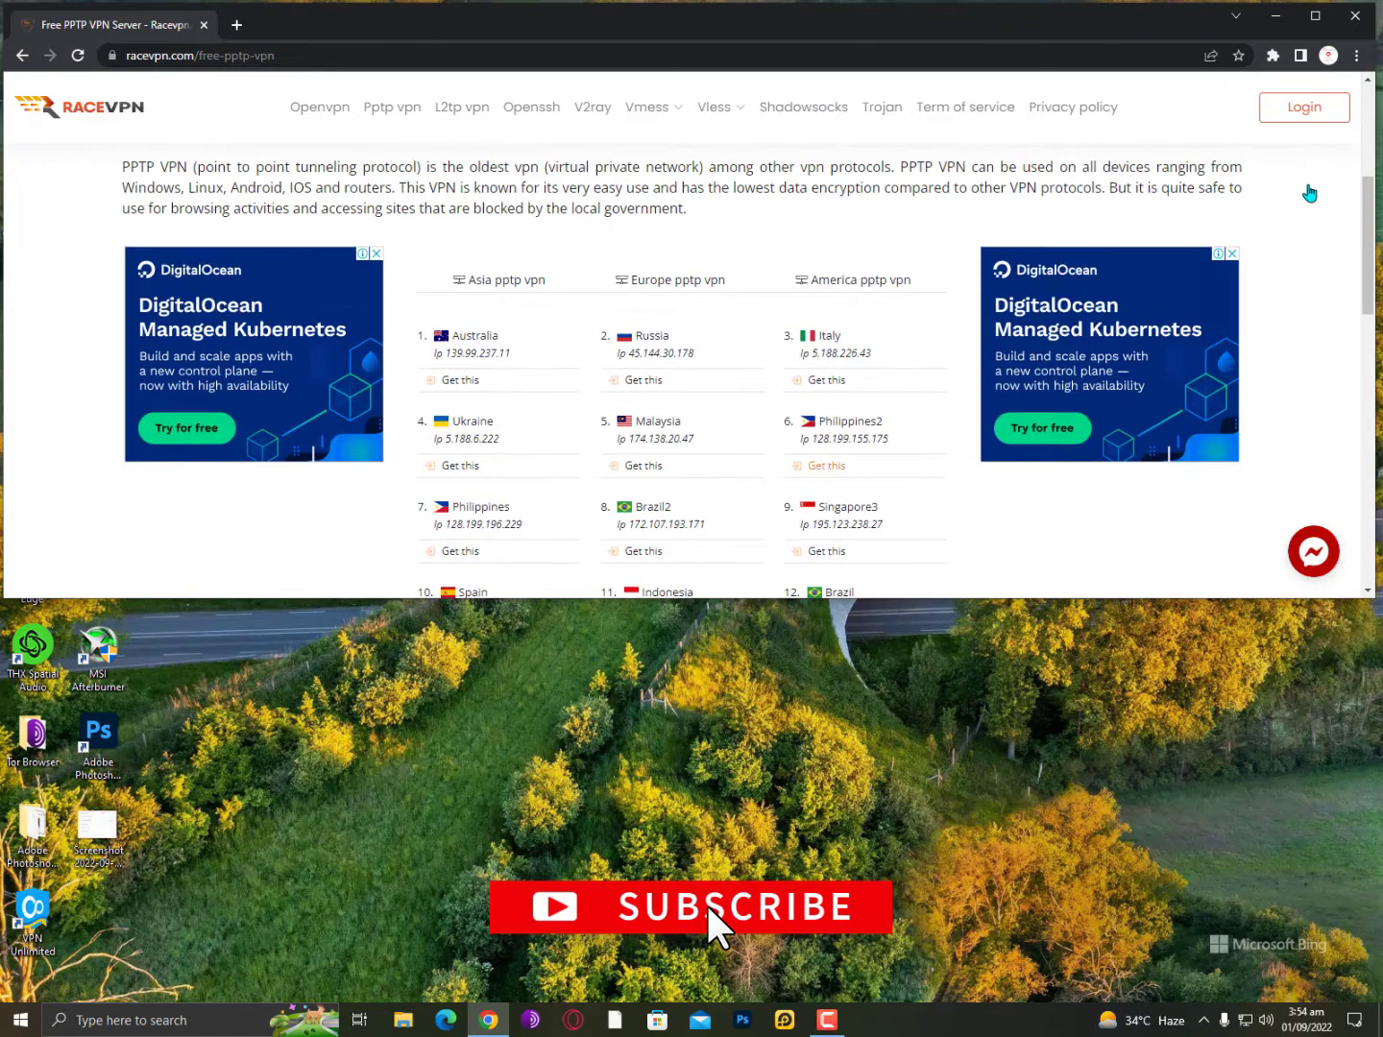
{"action": "left_click", "coordinate": [440, 278]}
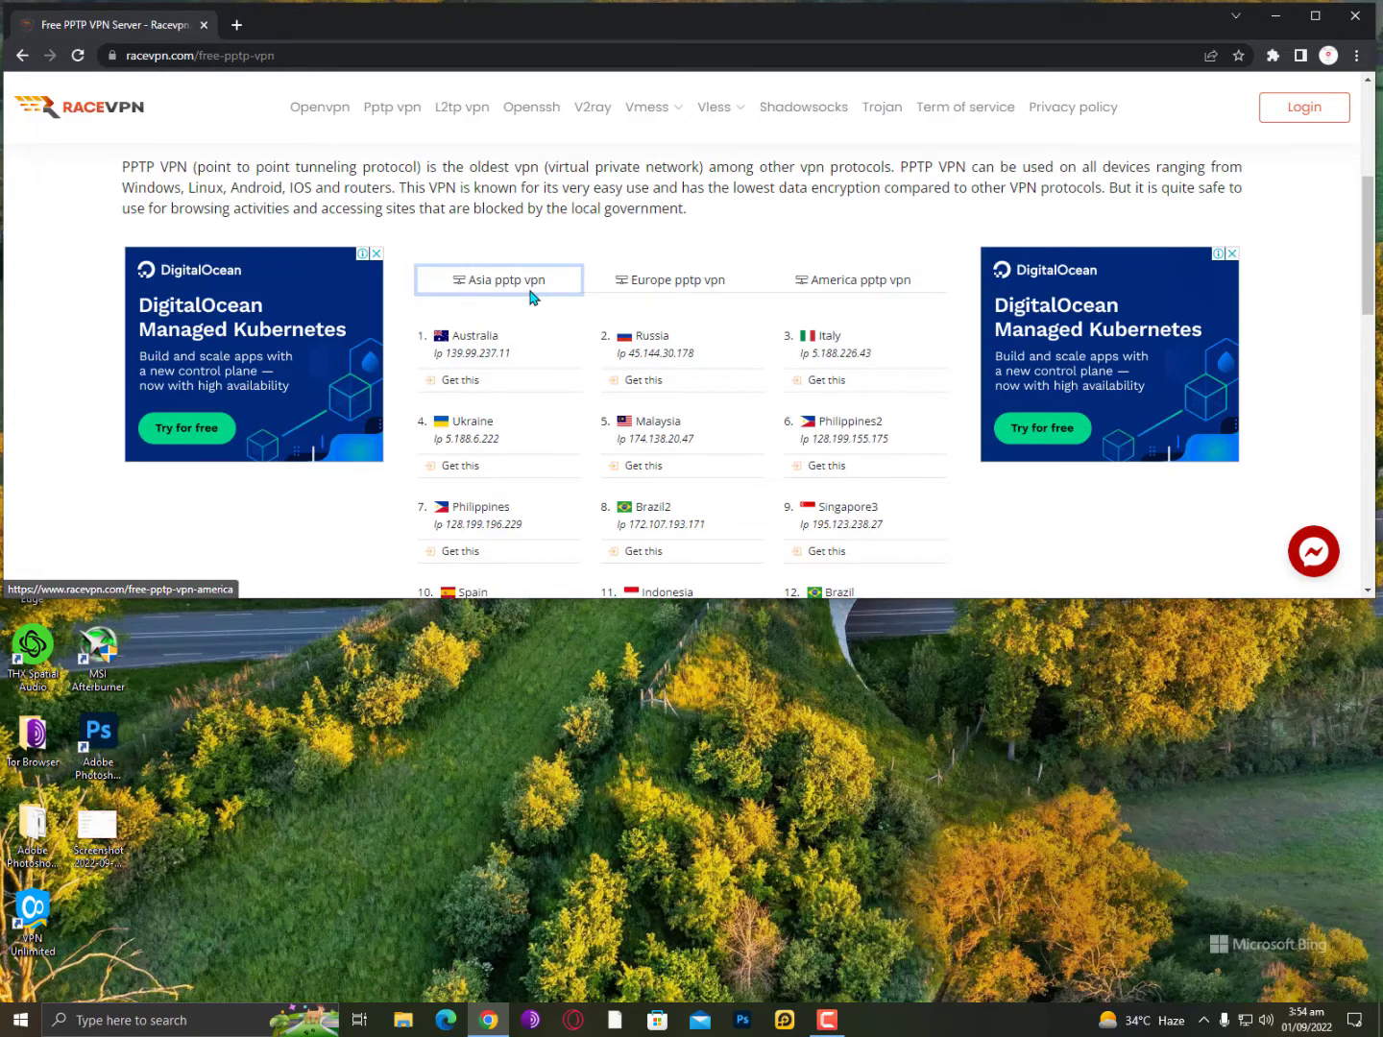
{"action": "scroll", "coordinate": [529, 297], "scroll_direction": "down", "scroll_amount": 1}
{"action": "scroll", "coordinate": [530, 299], "scroll_direction": "up", "scroll_amount": 1}
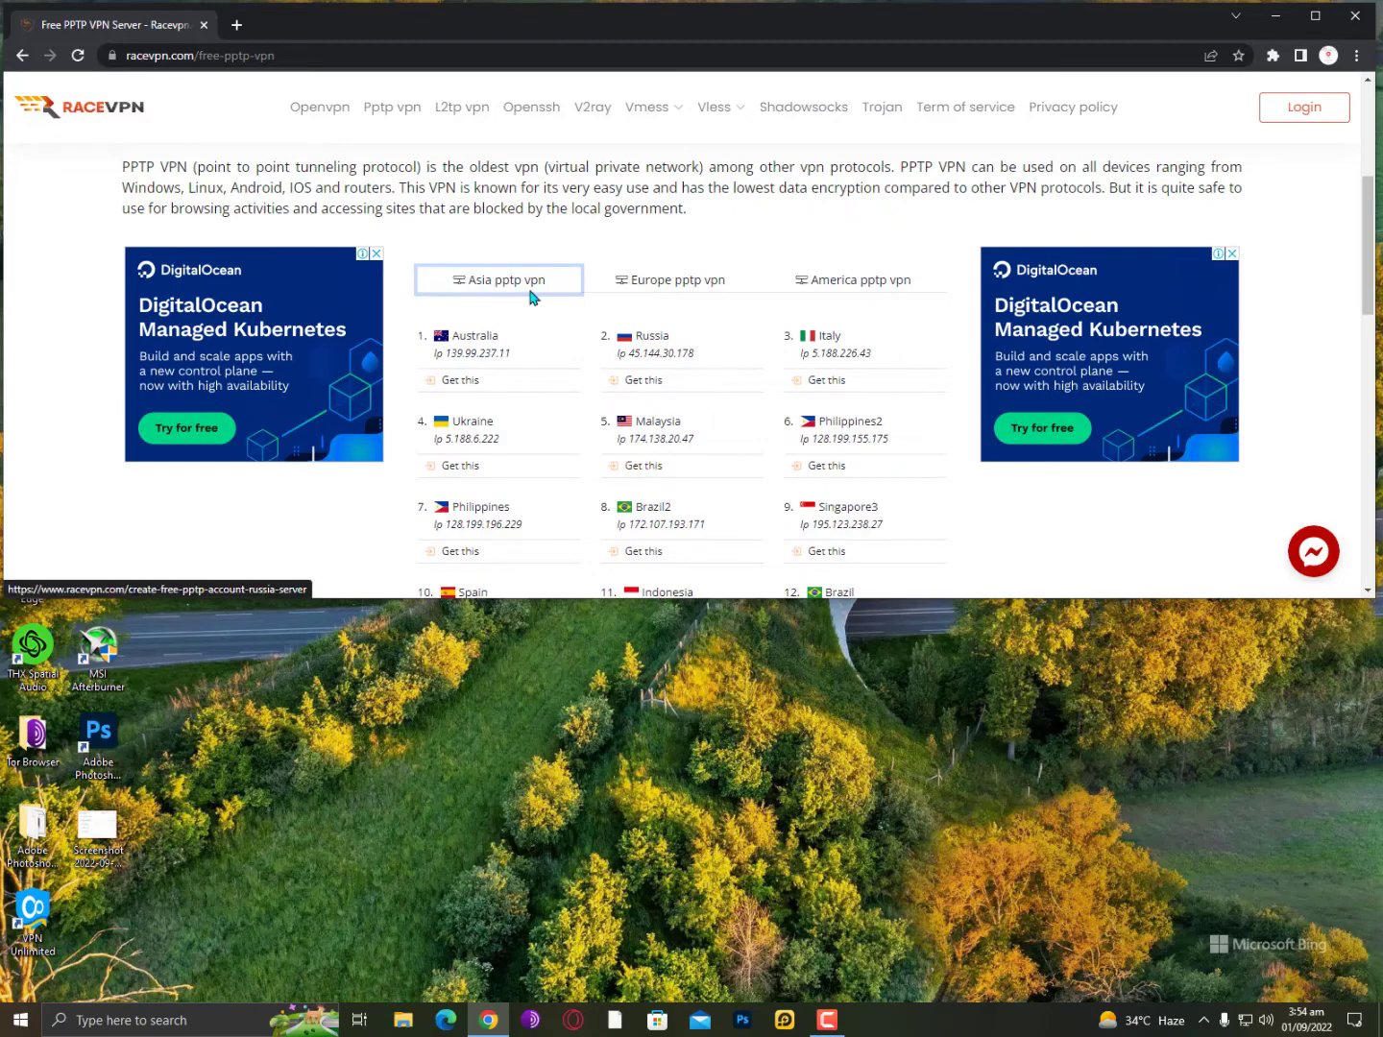
{"action": "scroll", "coordinate": [530, 299], "scroll_direction": "down", "scroll_amount": 1}
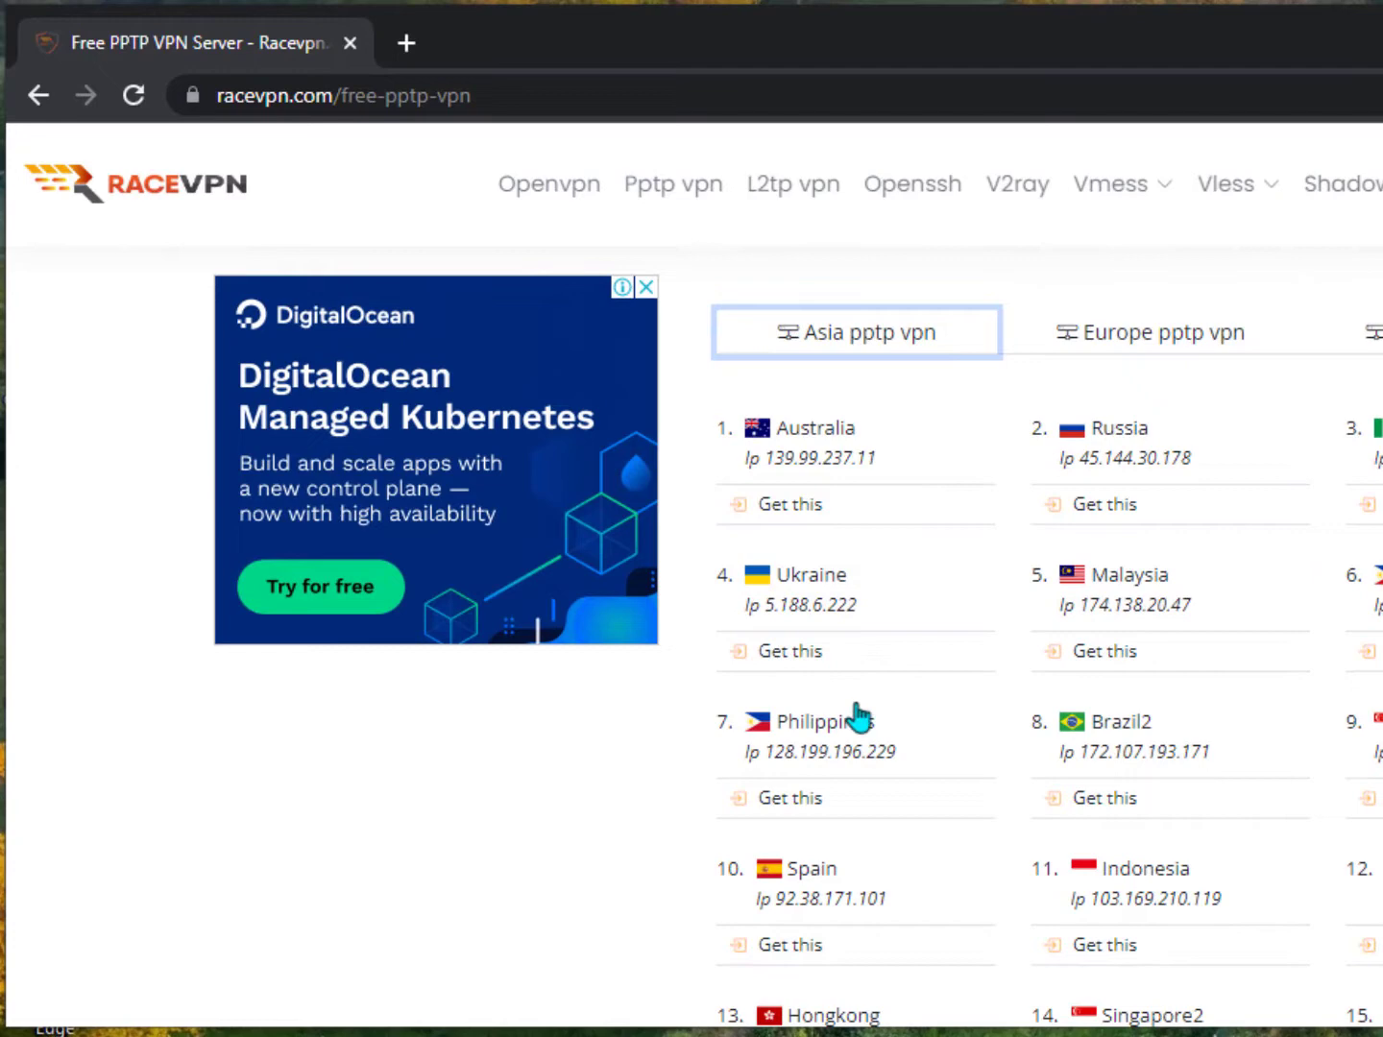
{"action": "scroll", "coordinate": [856, 706], "scroll_direction": "down", "scroll_amount": 5}
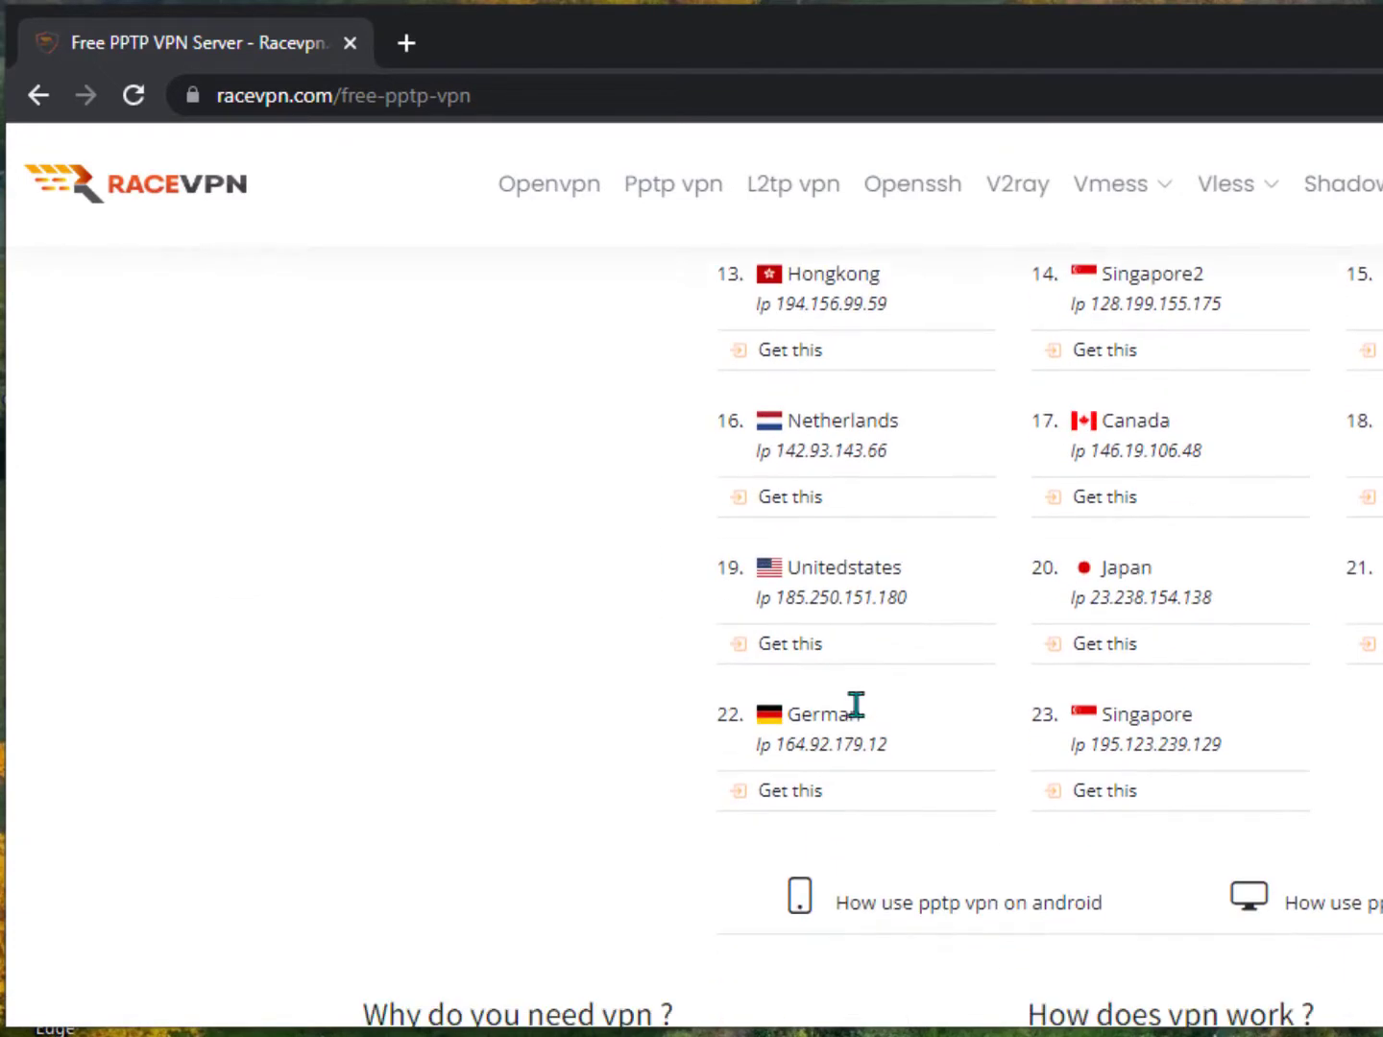
{"action": "scroll", "coordinate": [816, 762], "scroll_direction": "up", "scroll_amount": 4}
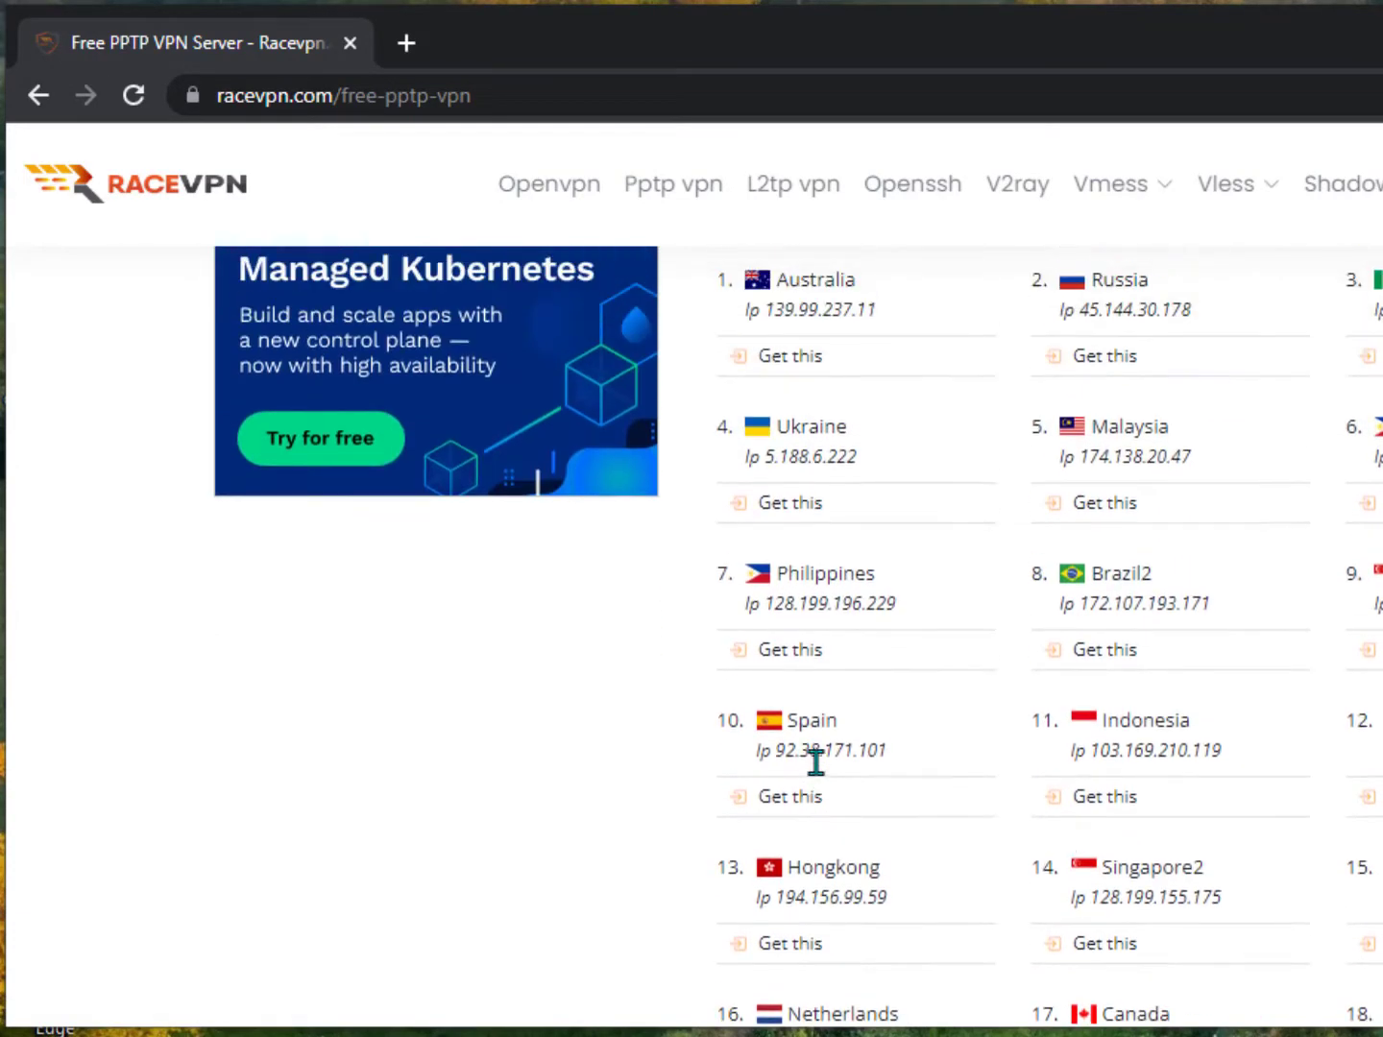
{"action": "scroll", "coordinate": [822, 808], "scroll_direction": "down", "scroll_amount": 2}
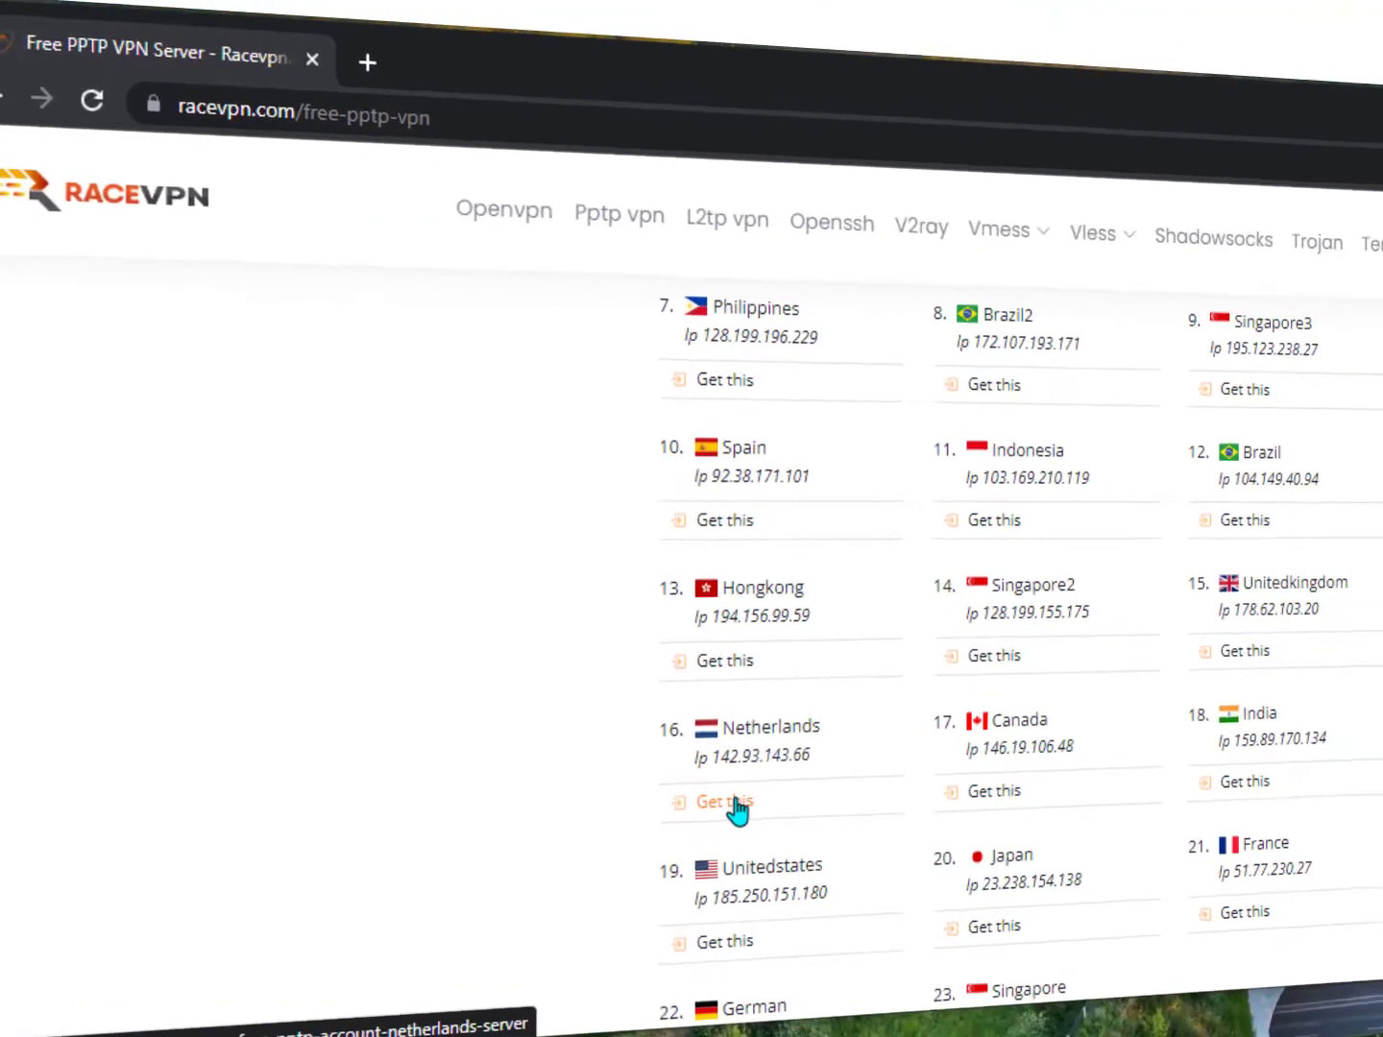
Open the Netherlands free account page, enter a username and move to the password field.
{"action": "left_click", "coordinate": [737, 810]}
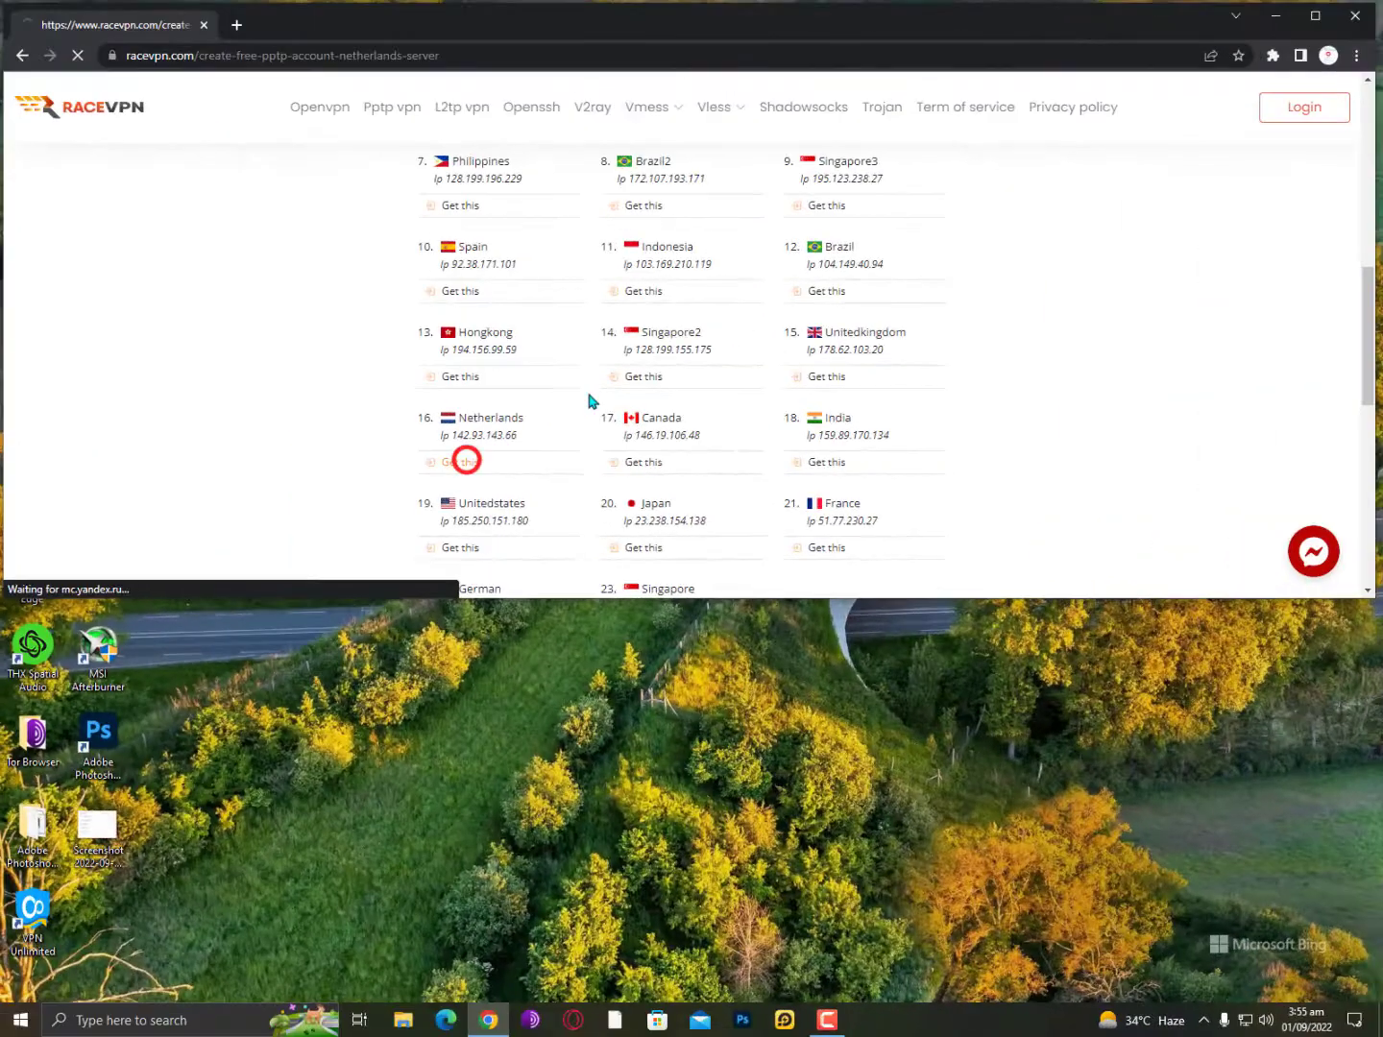
{"action": "scroll", "coordinate": [607, 391], "scroll_direction": "down", "scroll_amount": 2}
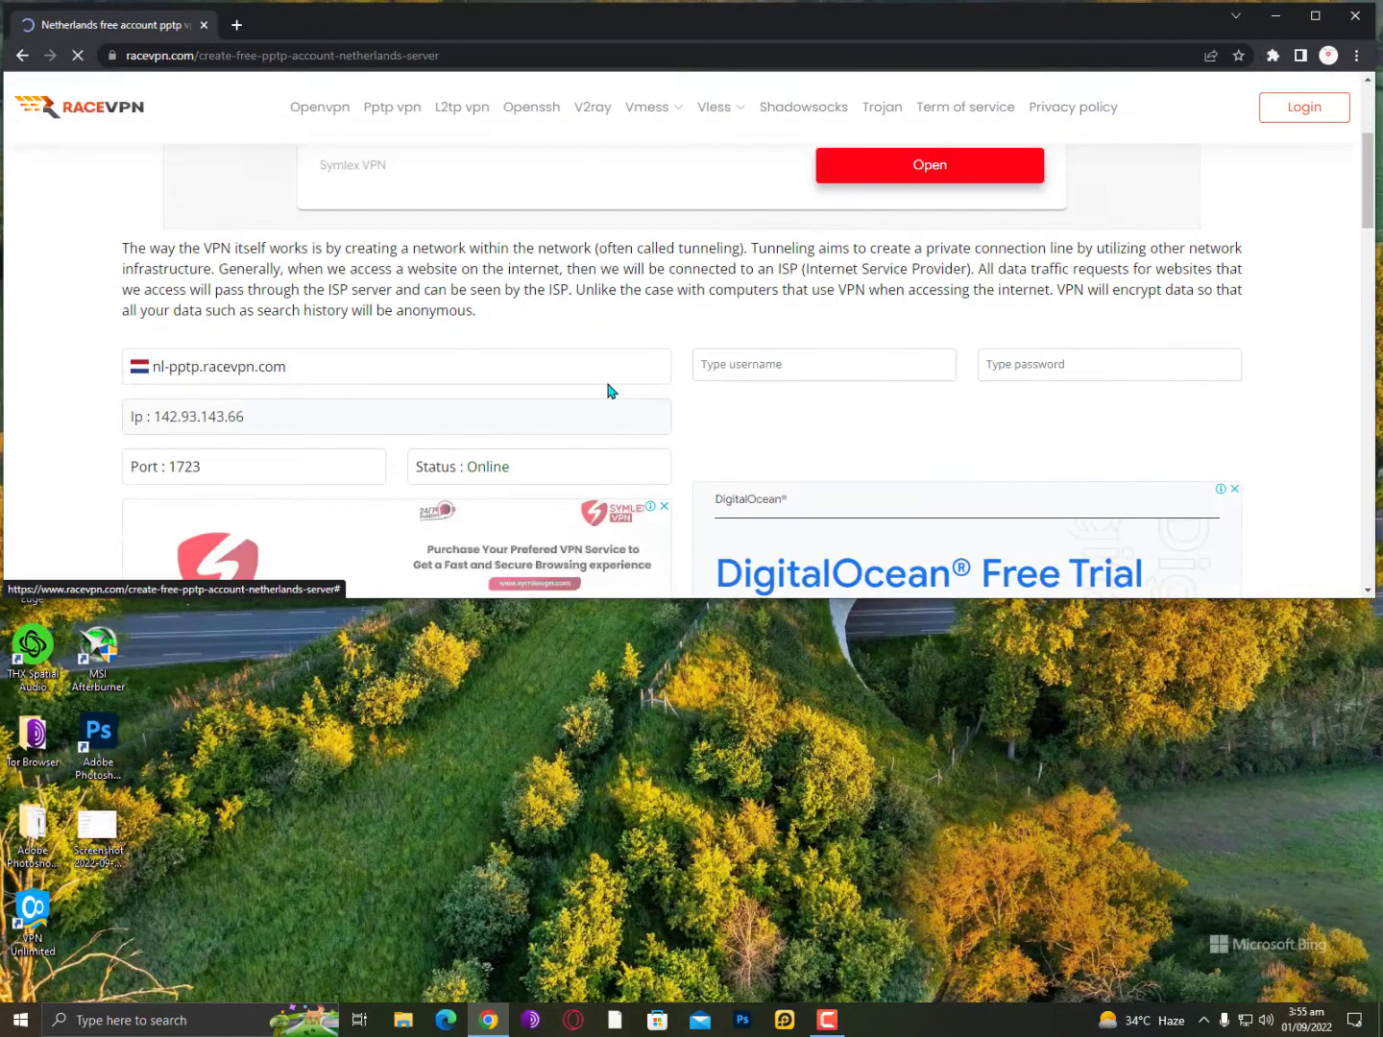
{"action": "scroll", "coordinate": [607, 392], "scroll_direction": "down", "scroll_amount": 2}
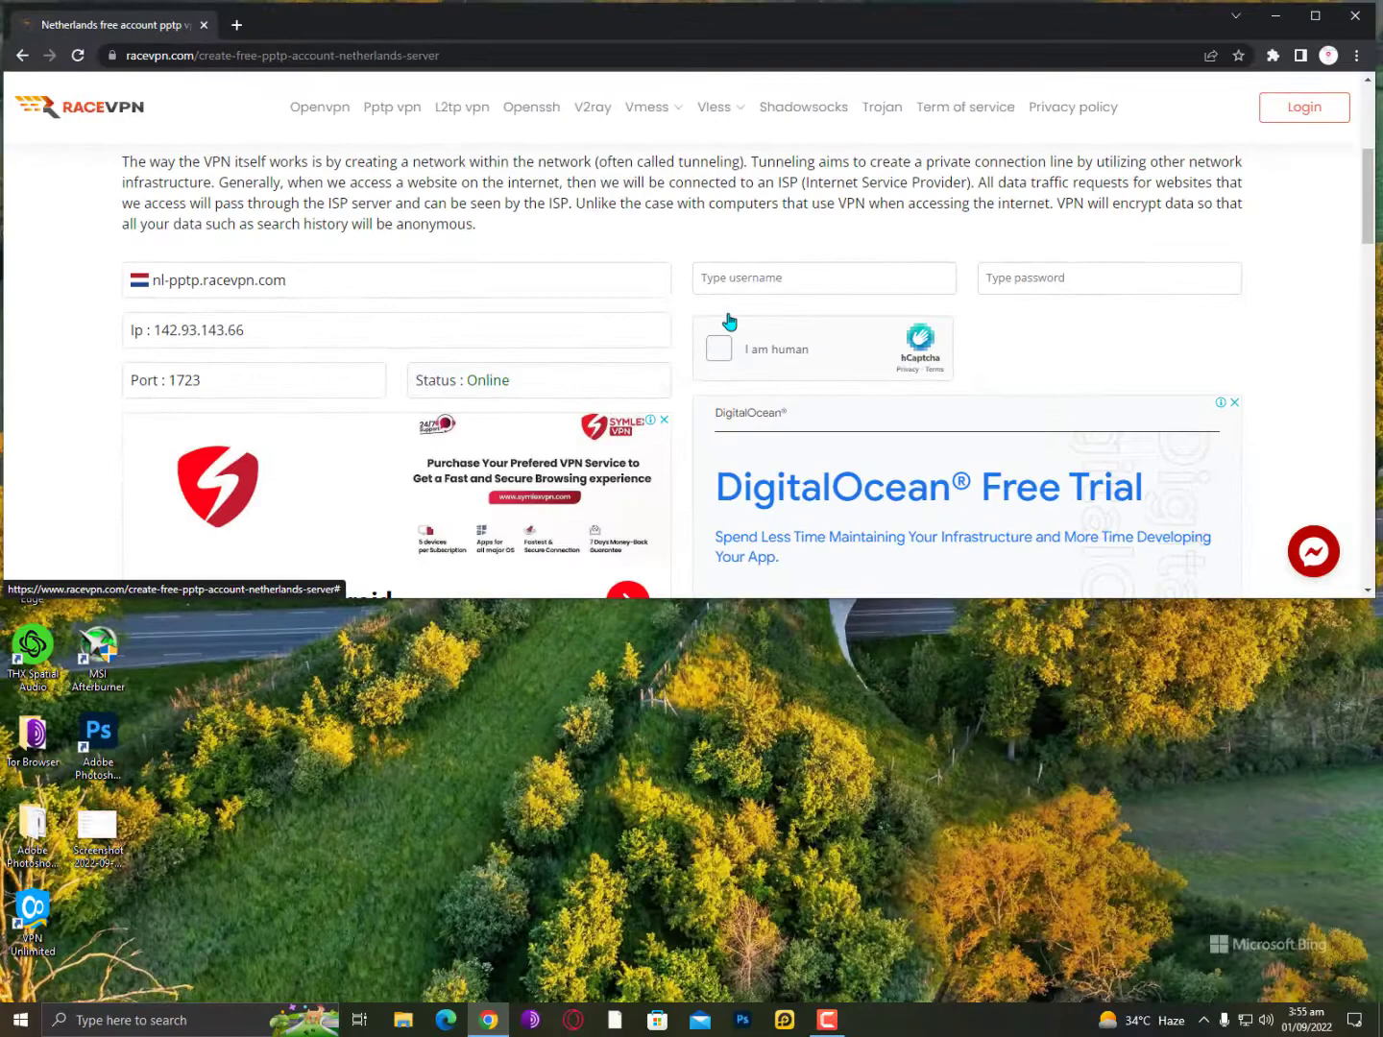
{"action": "left_click", "coordinate": [791, 285]}
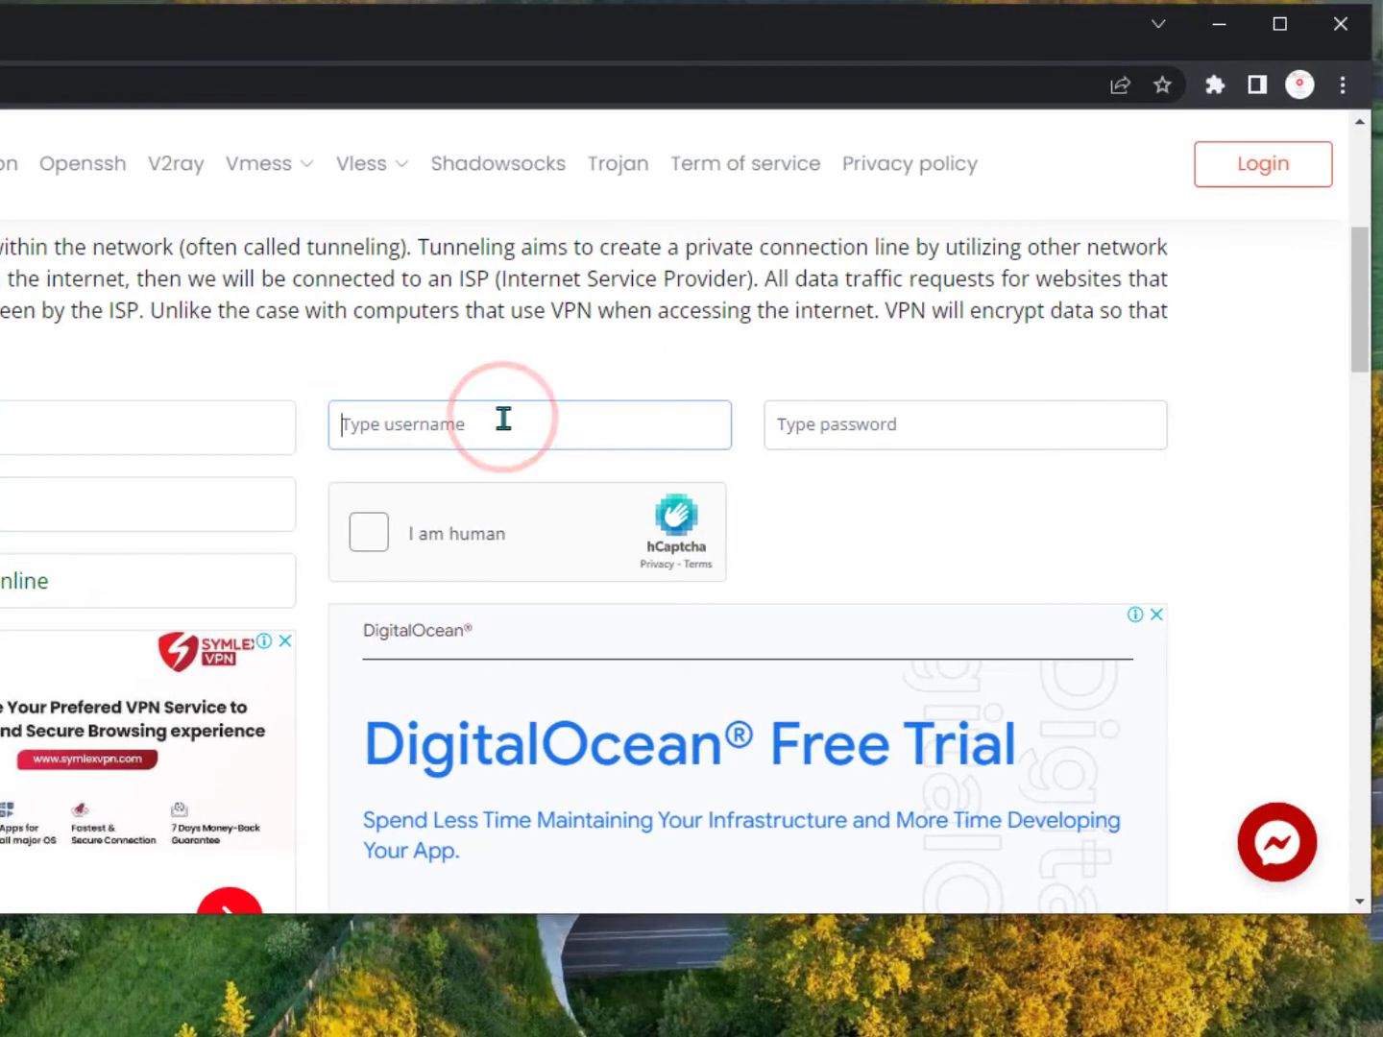
{"action": "left_click", "coordinate": [522, 427]}
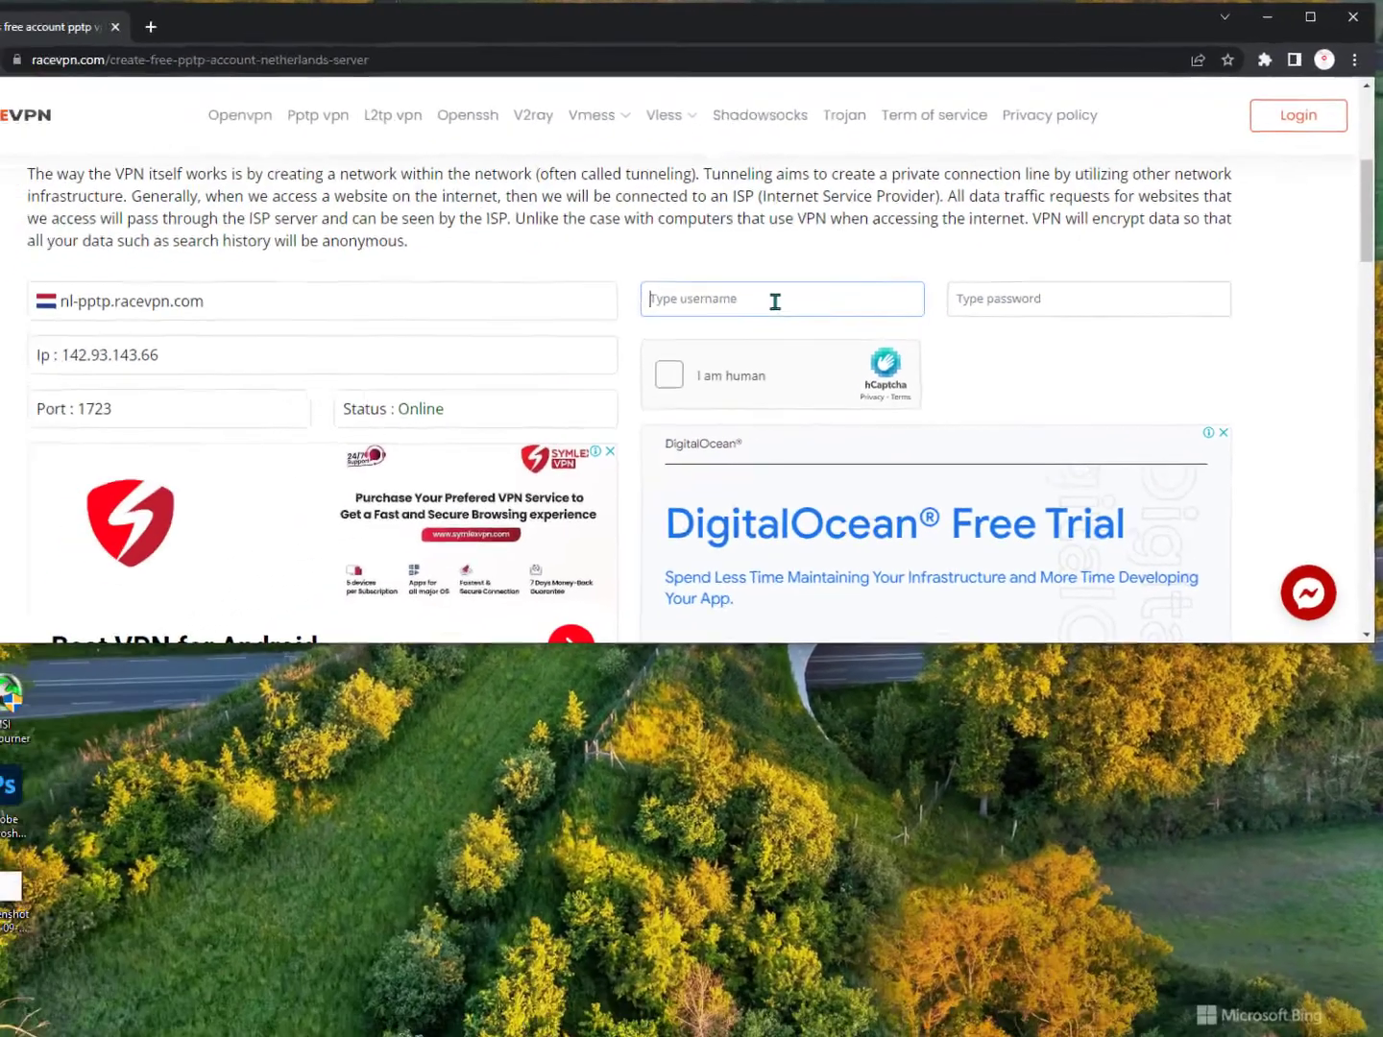
{"action": "type", "text": "u"}
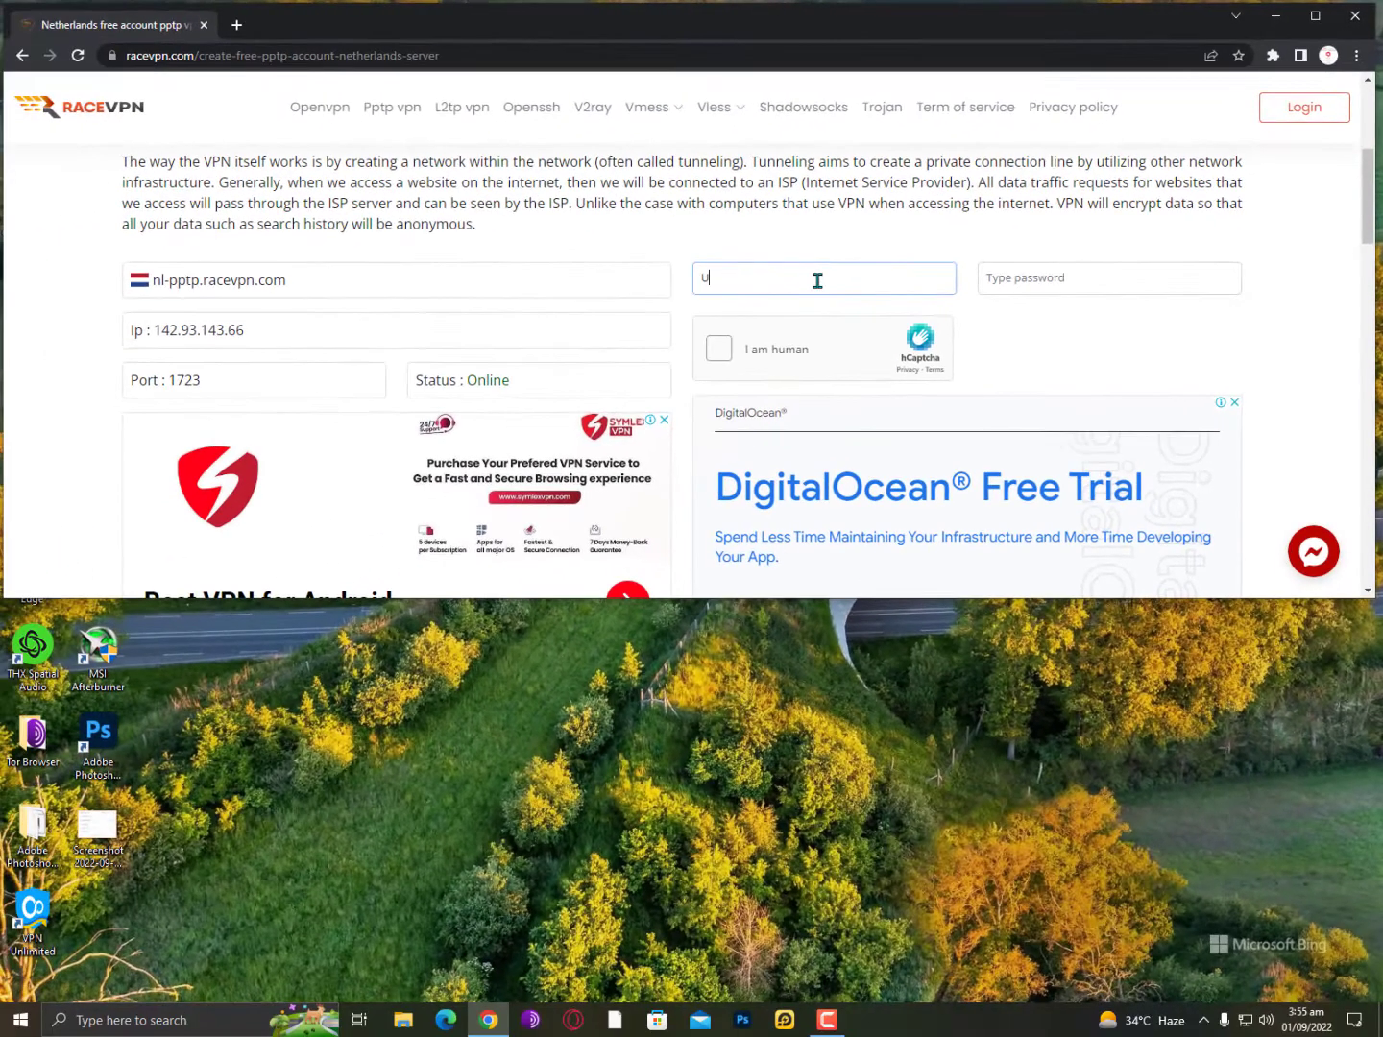
{"action": "type", "text": "sername123"}
{"action": "key", "text": "Tab"}
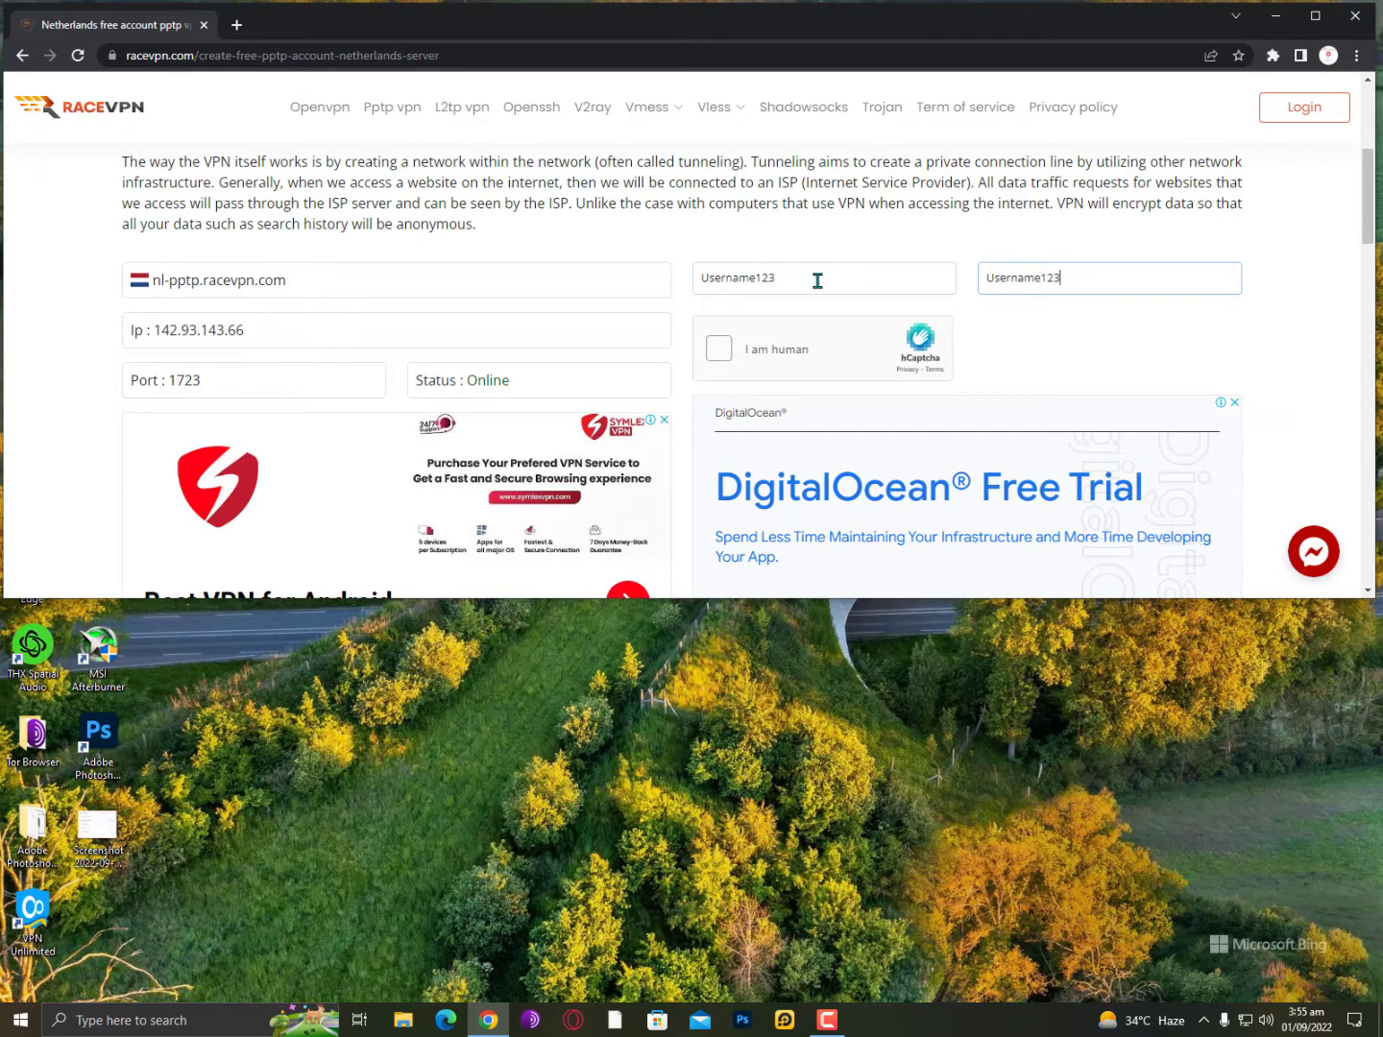
Start the hCaptcha check, select the seven matching images and verify.
{"action": "left_click", "coordinate": [716, 350]}
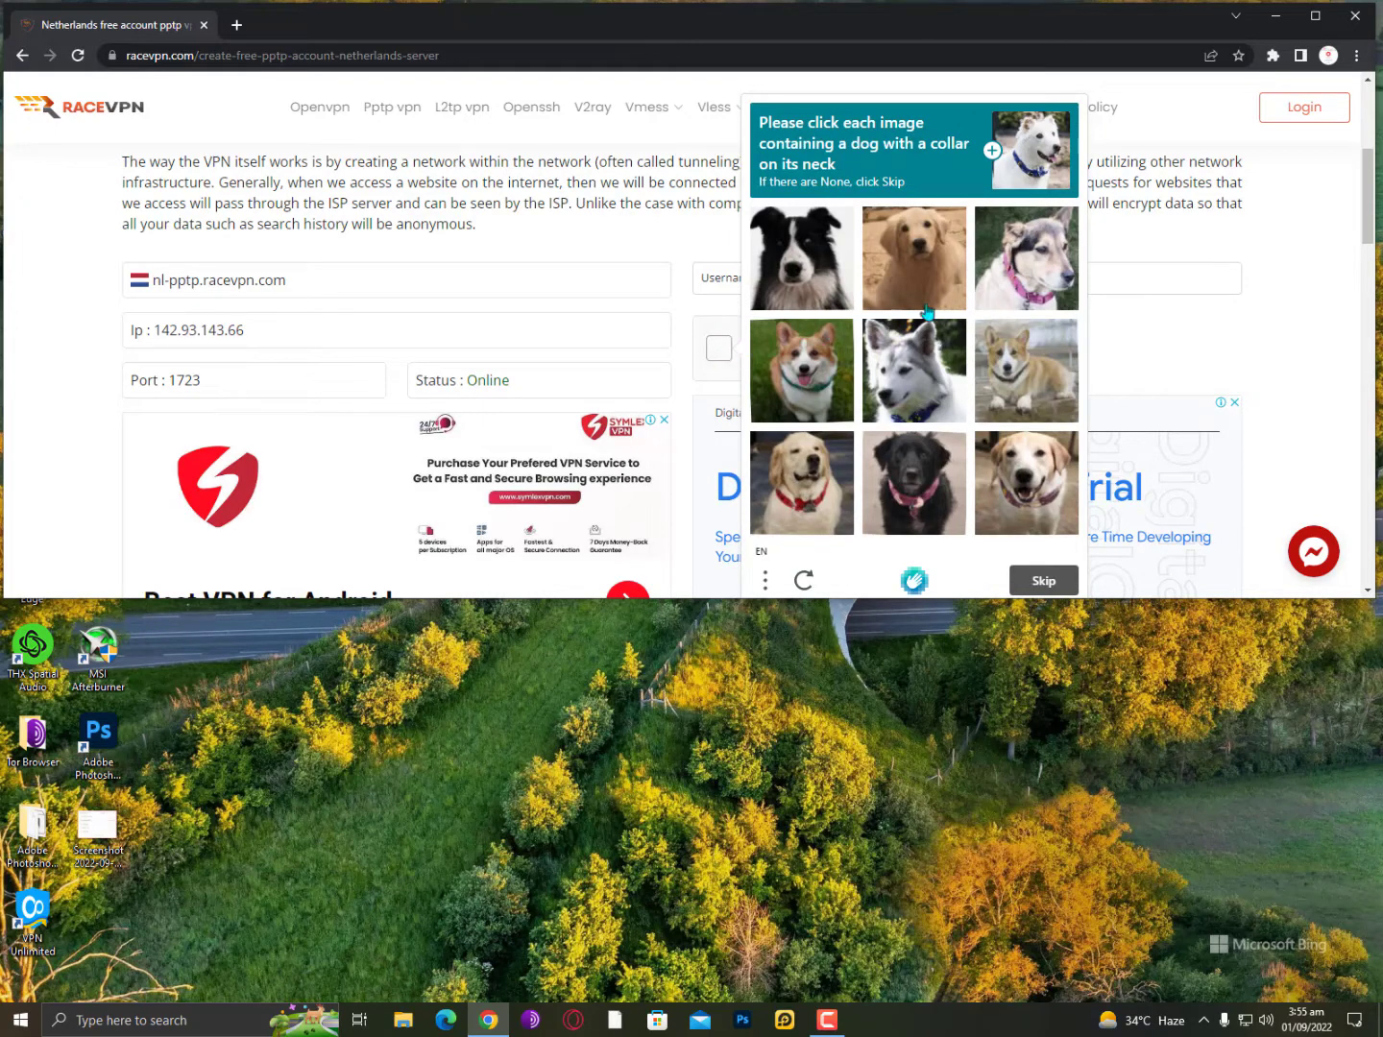
{"action": "left_click", "coordinate": [1027, 289]}
{"action": "left_click", "coordinate": [795, 374]}
{"action": "left_click", "coordinate": [904, 396]}
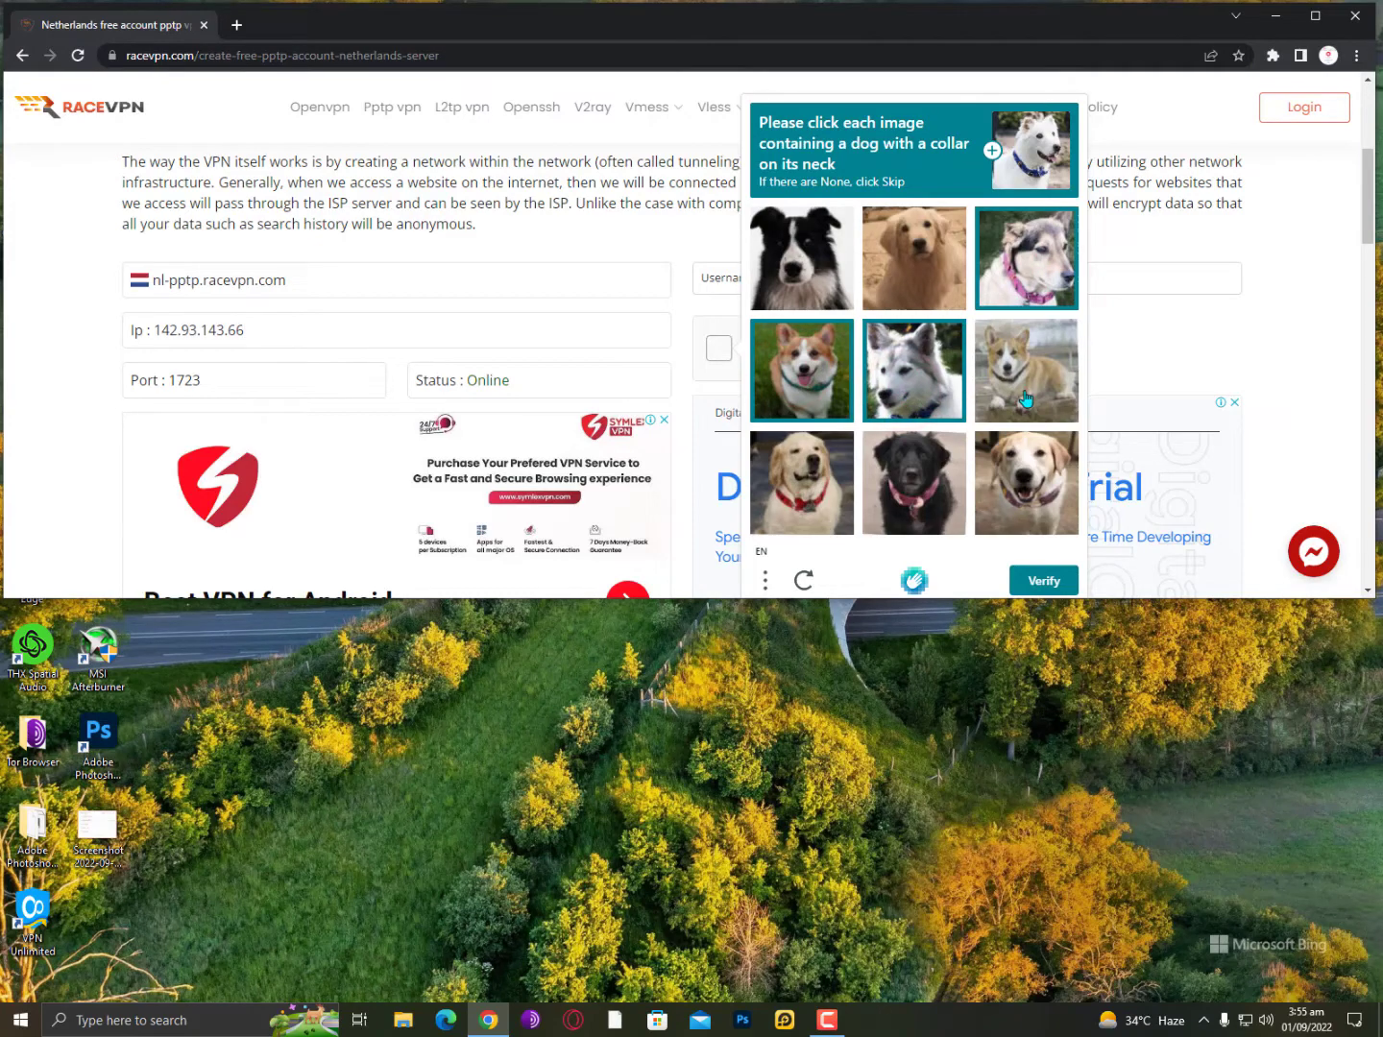
{"action": "left_click", "coordinate": [1027, 398]}
{"action": "left_click", "coordinate": [1026, 479]}
{"action": "left_click", "coordinate": [914, 479]}
{"action": "left_click", "coordinate": [801, 479]}
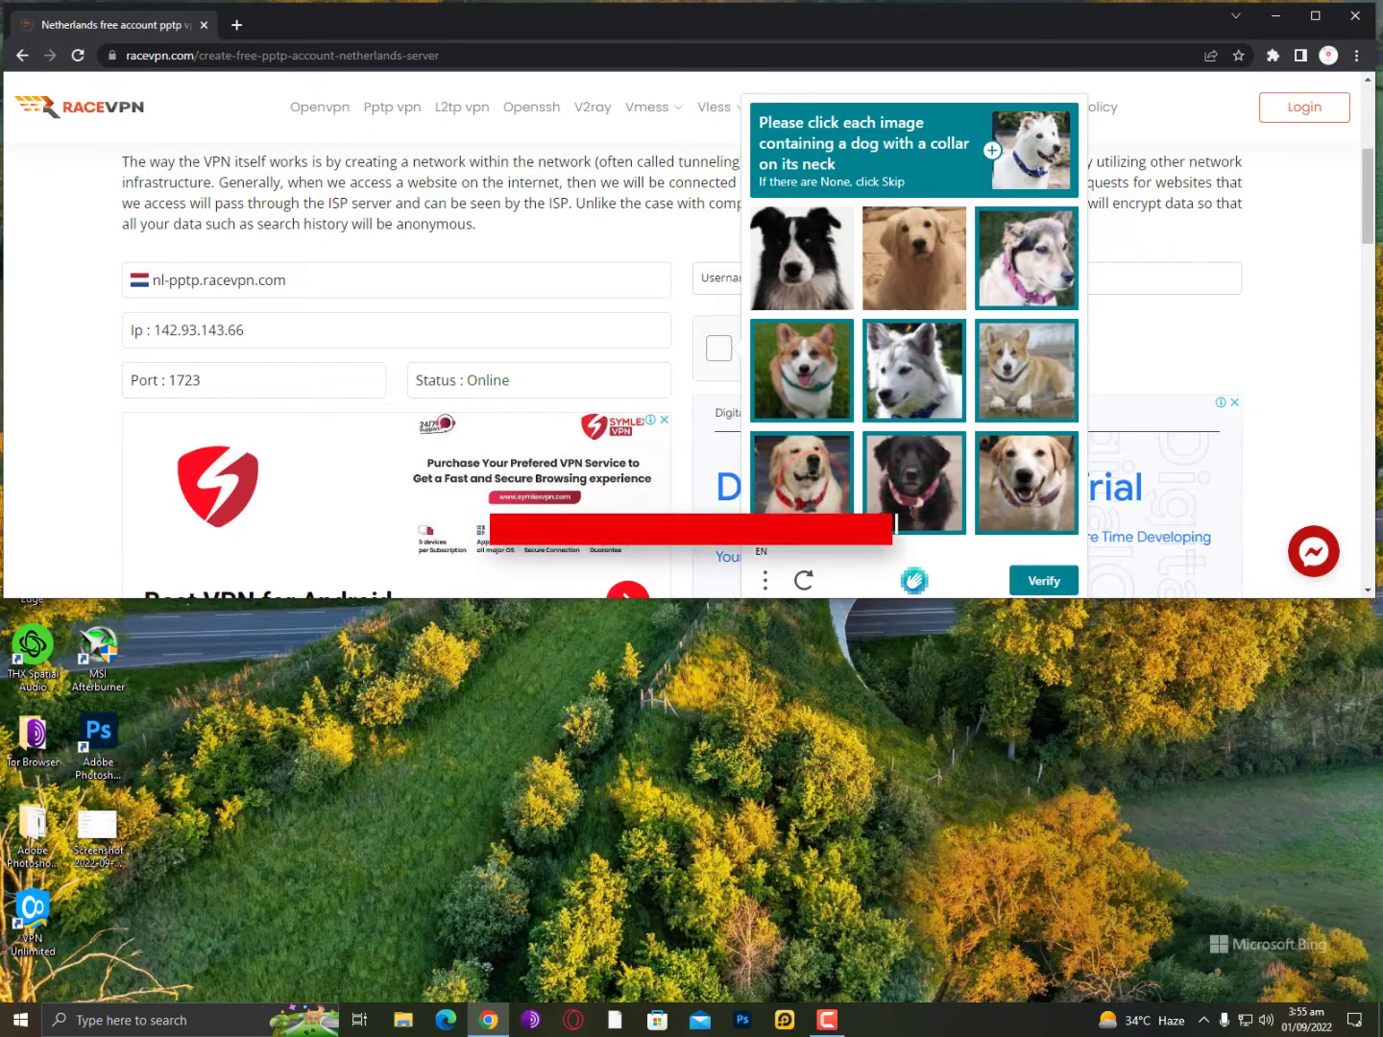
{"action": "left_click", "coordinate": [1039, 576]}
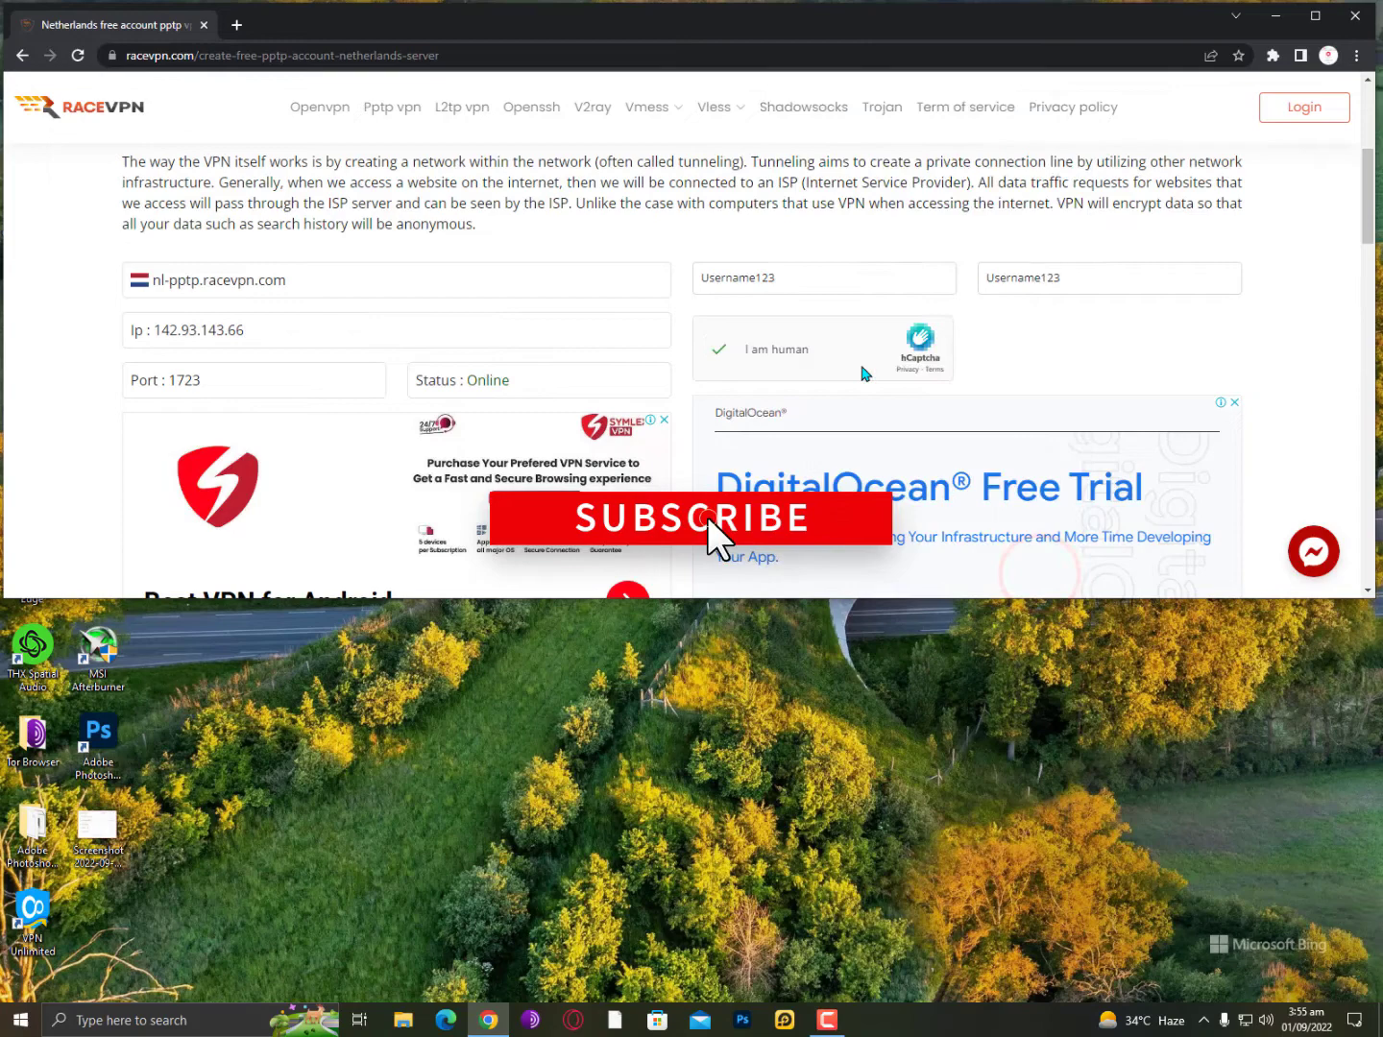
Submit Create account, which fails with the 5-10 character username error.
{"action": "scroll", "coordinate": [863, 372], "scroll_direction": "down", "scroll_amount": 3}
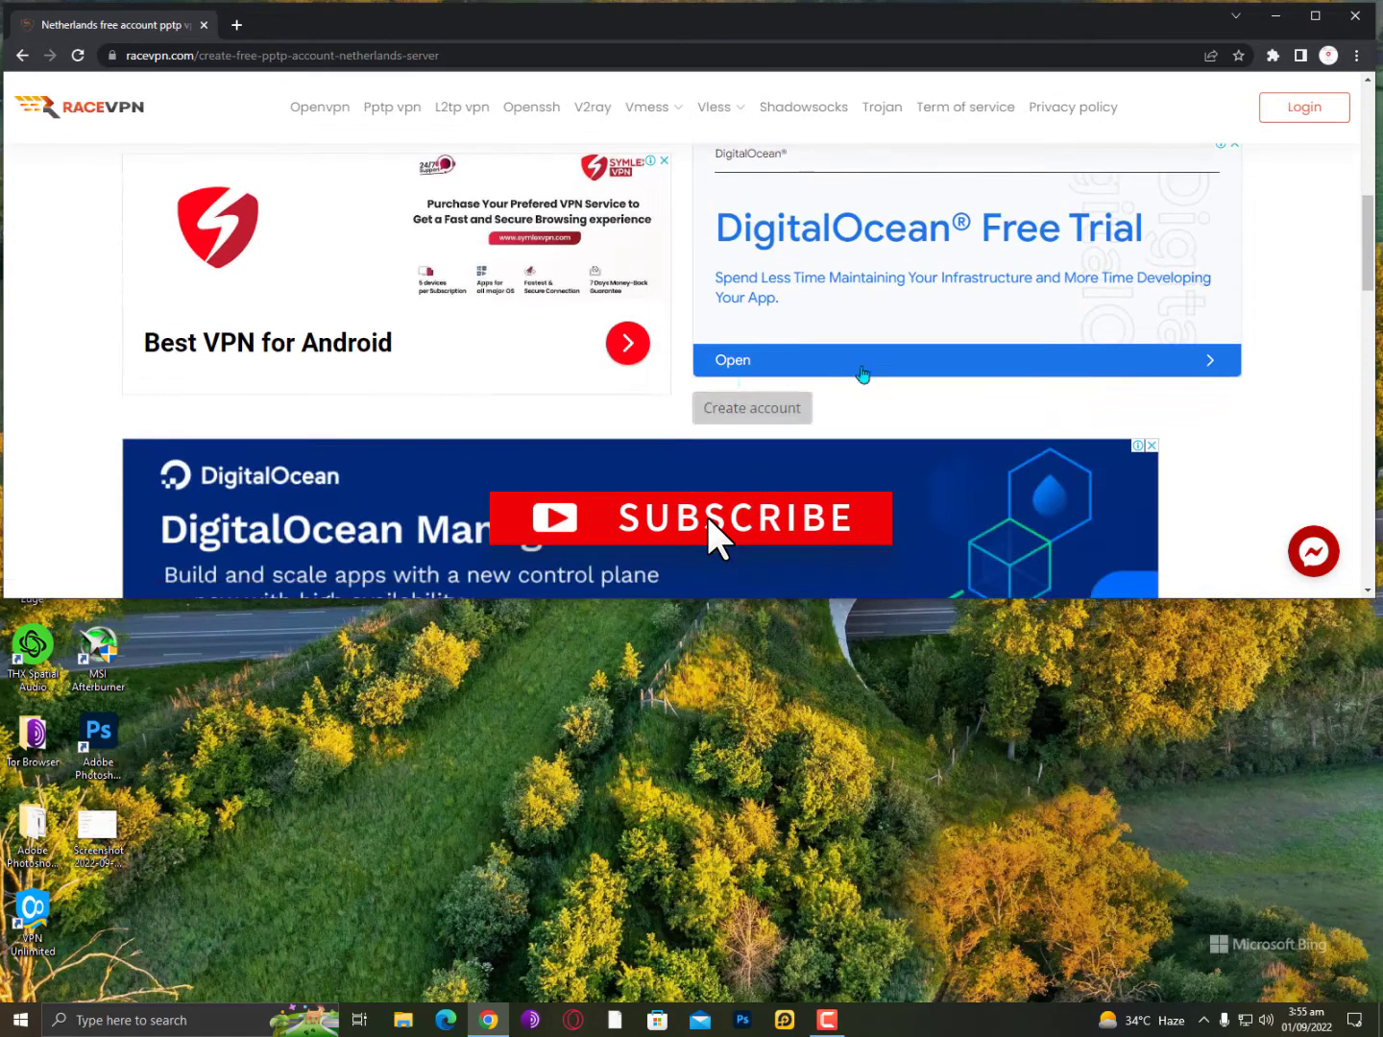
{"action": "left_click", "coordinate": [759, 412]}
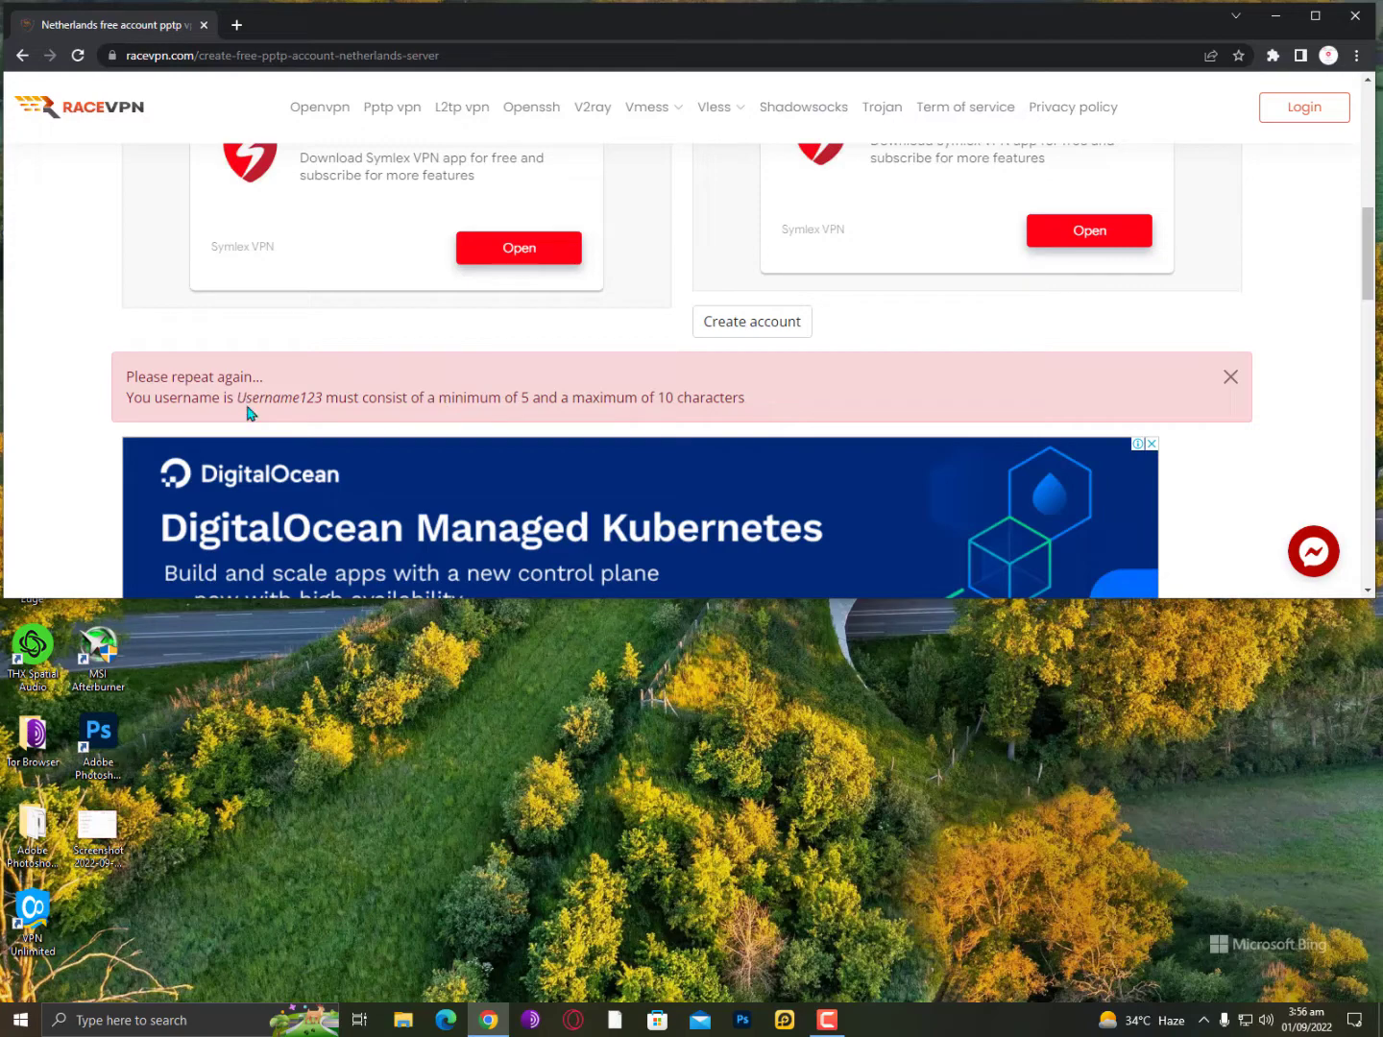
Enter a new shorter username and start the I am human check.
{"action": "scroll", "coordinate": [782, 380], "scroll_direction": "up", "scroll_amount": 4}
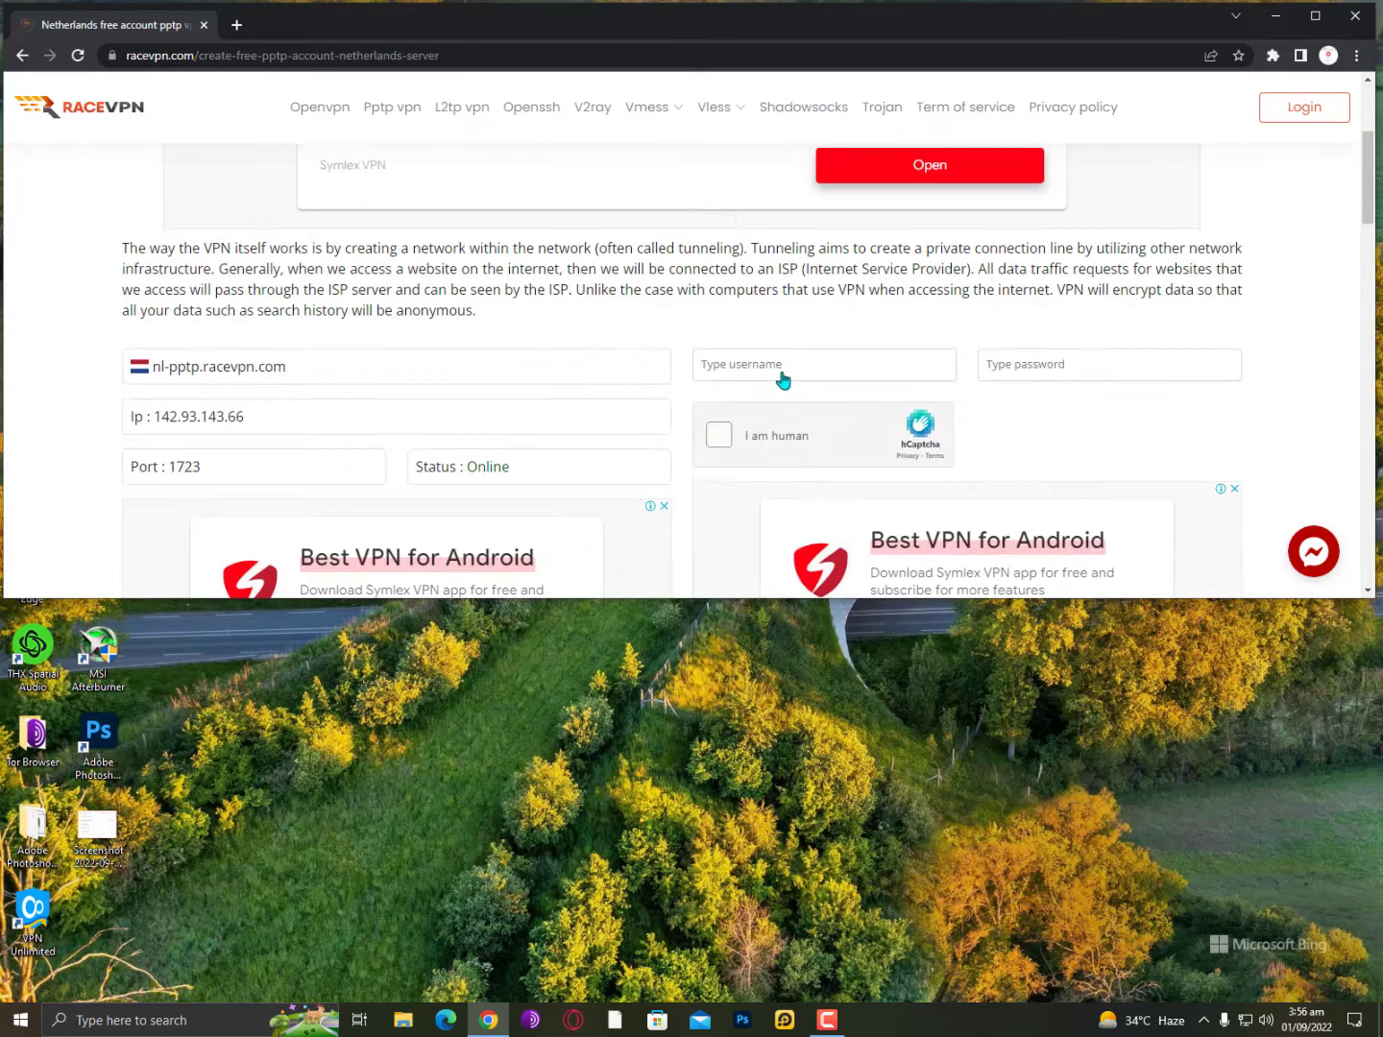
{"action": "left_click", "coordinate": [820, 368]}
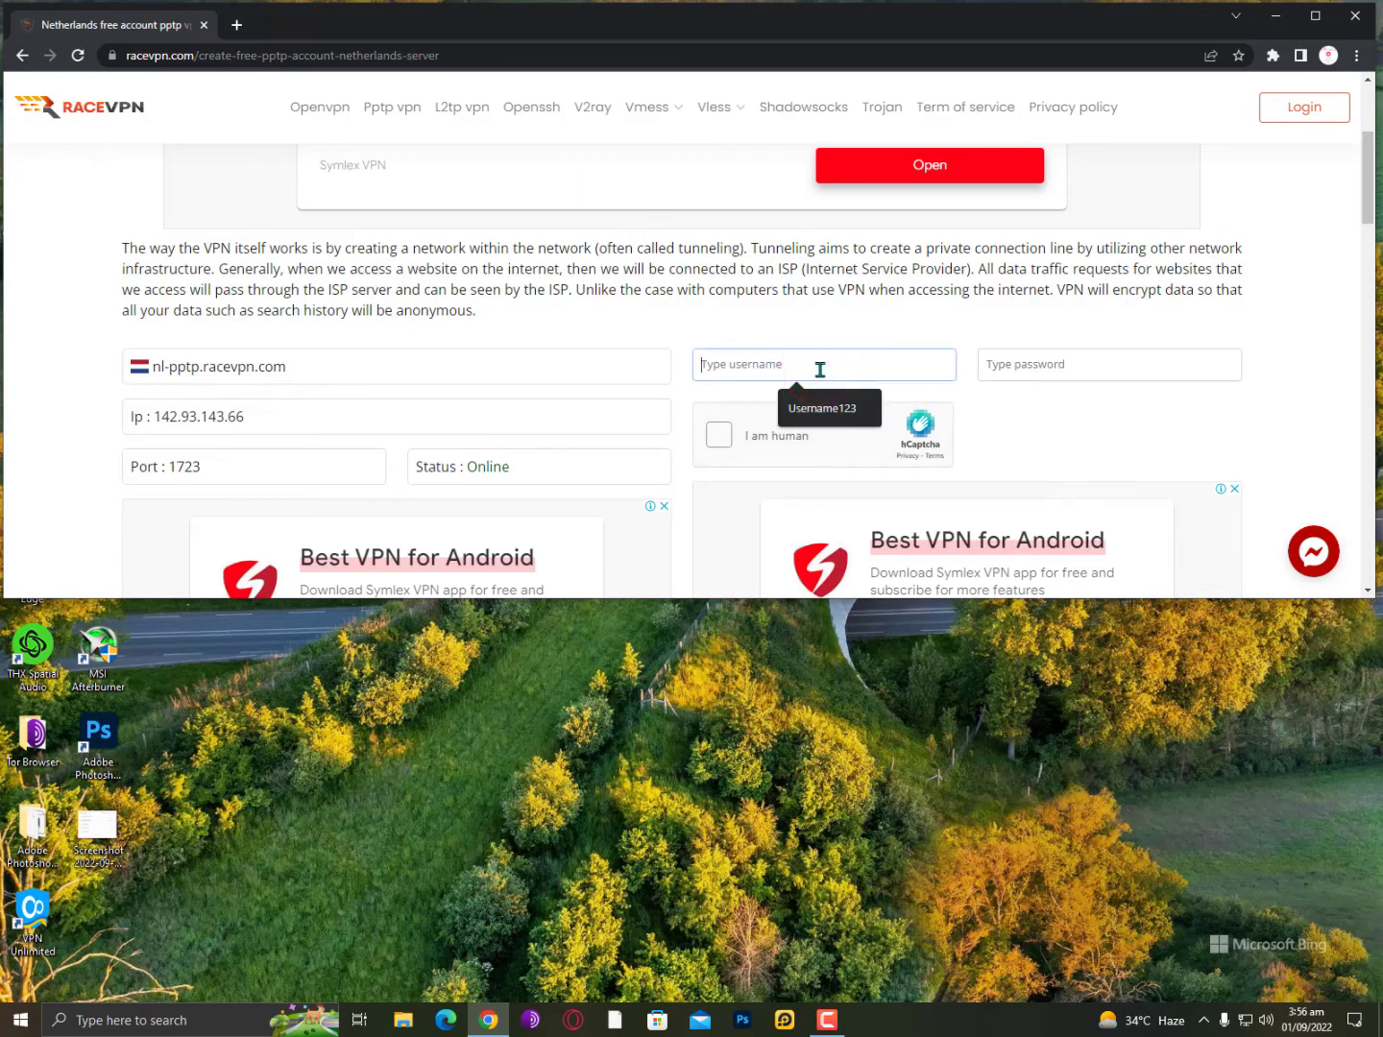
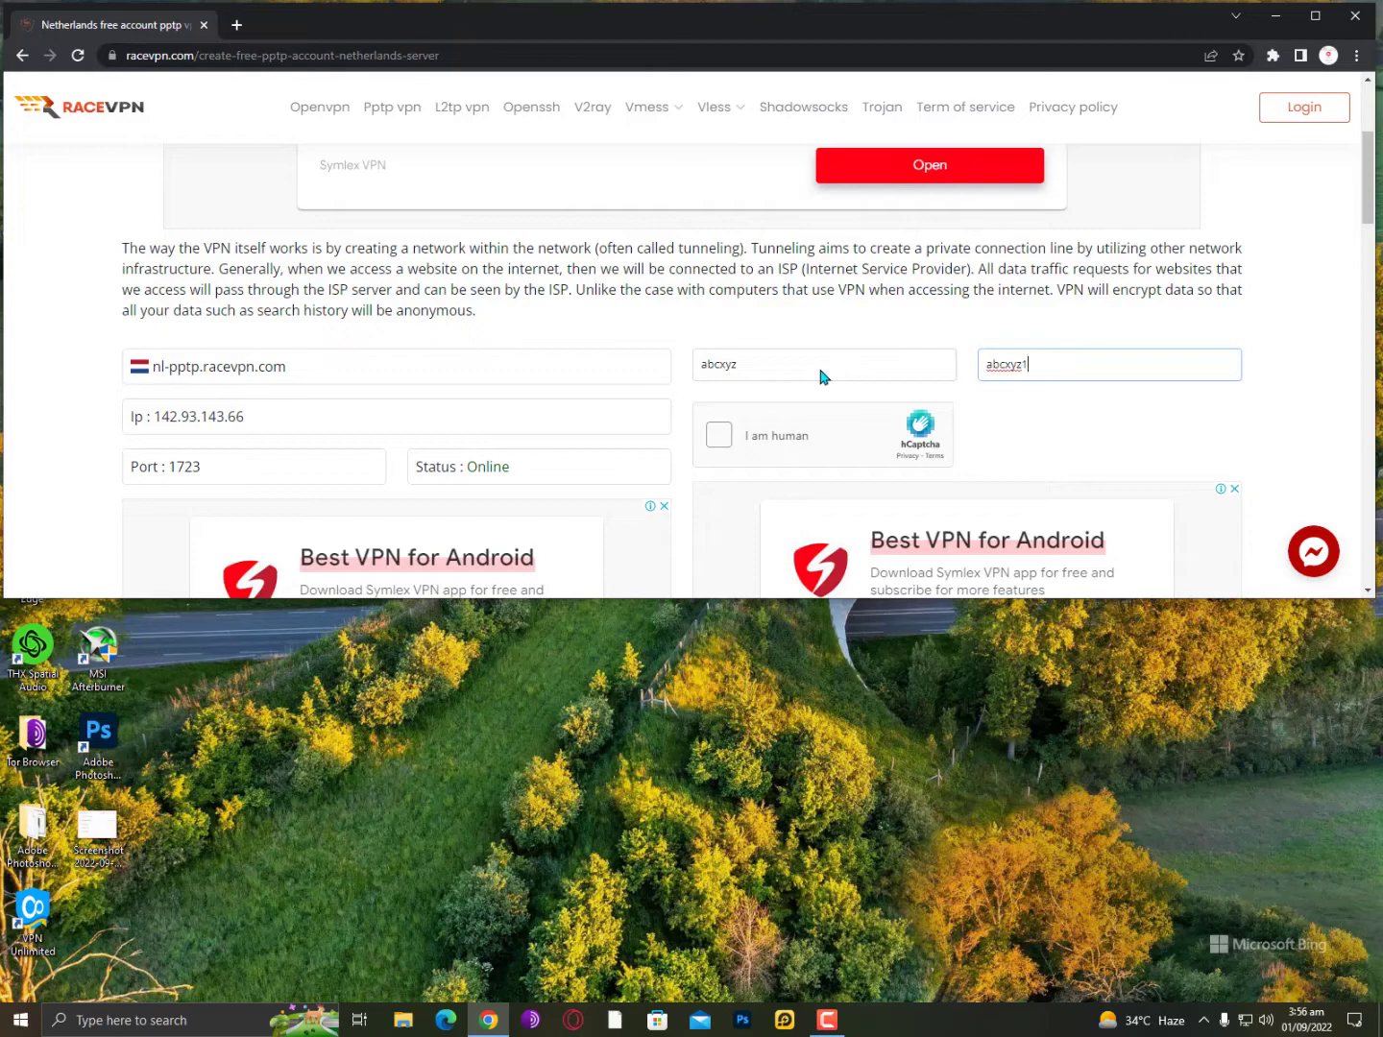
{"action": "left_click", "coordinate": [735, 441]}
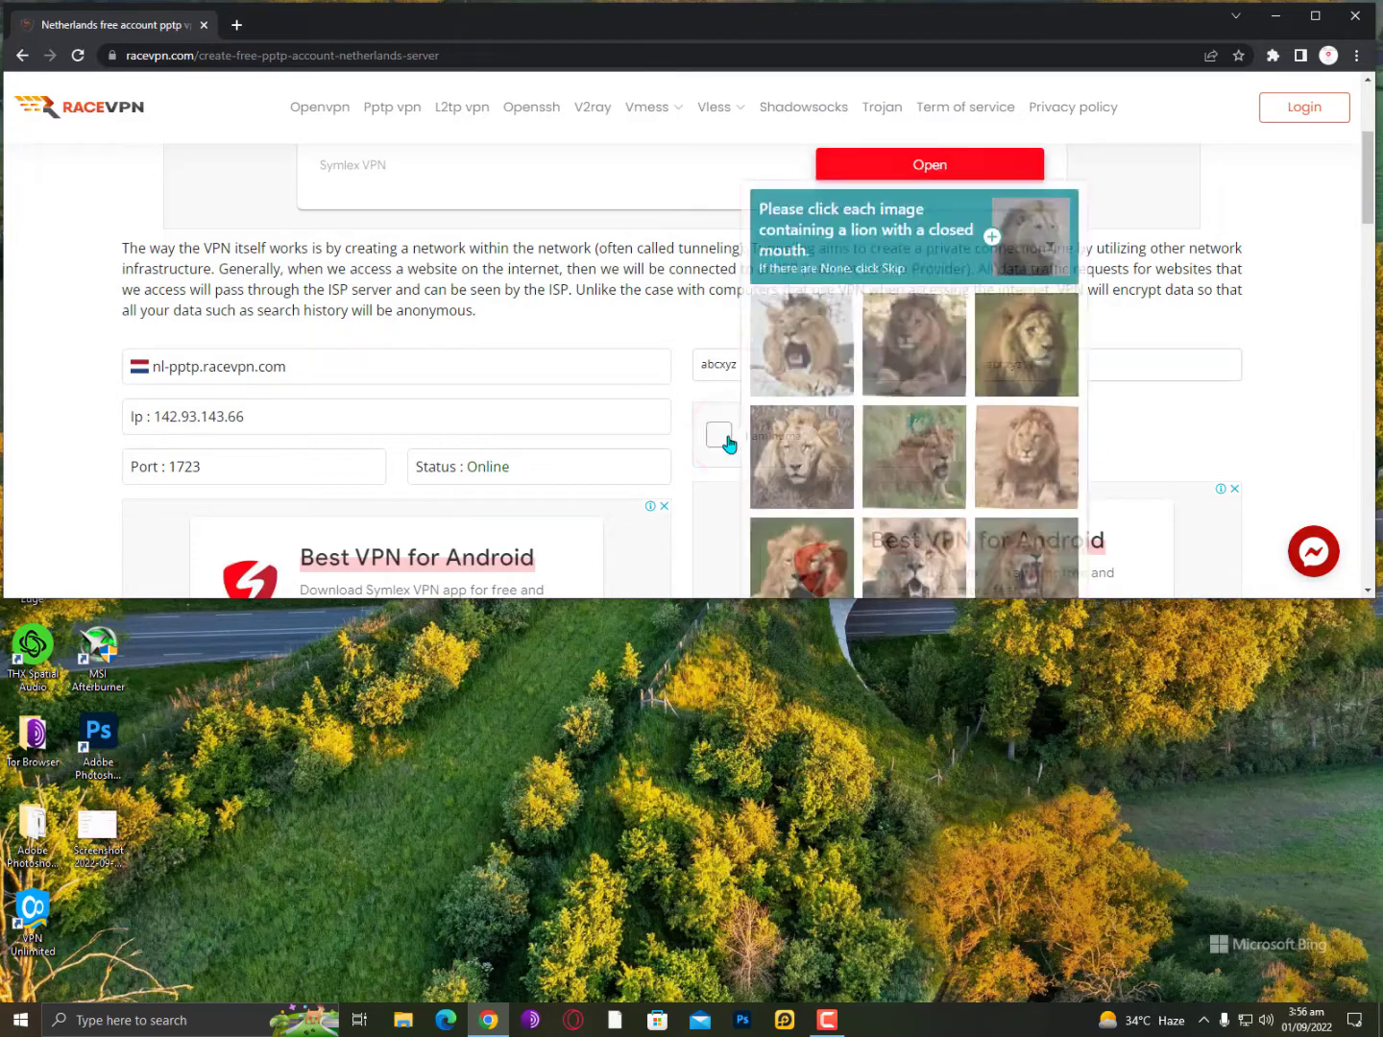
{"action": "scroll", "coordinate": [731, 444], "scroll_direction": "down", "scroll_amount": 3}
{"action": "scroll", "coordinate": [731, 445], "scroll_direction": "up", "scroll_amount": 3}
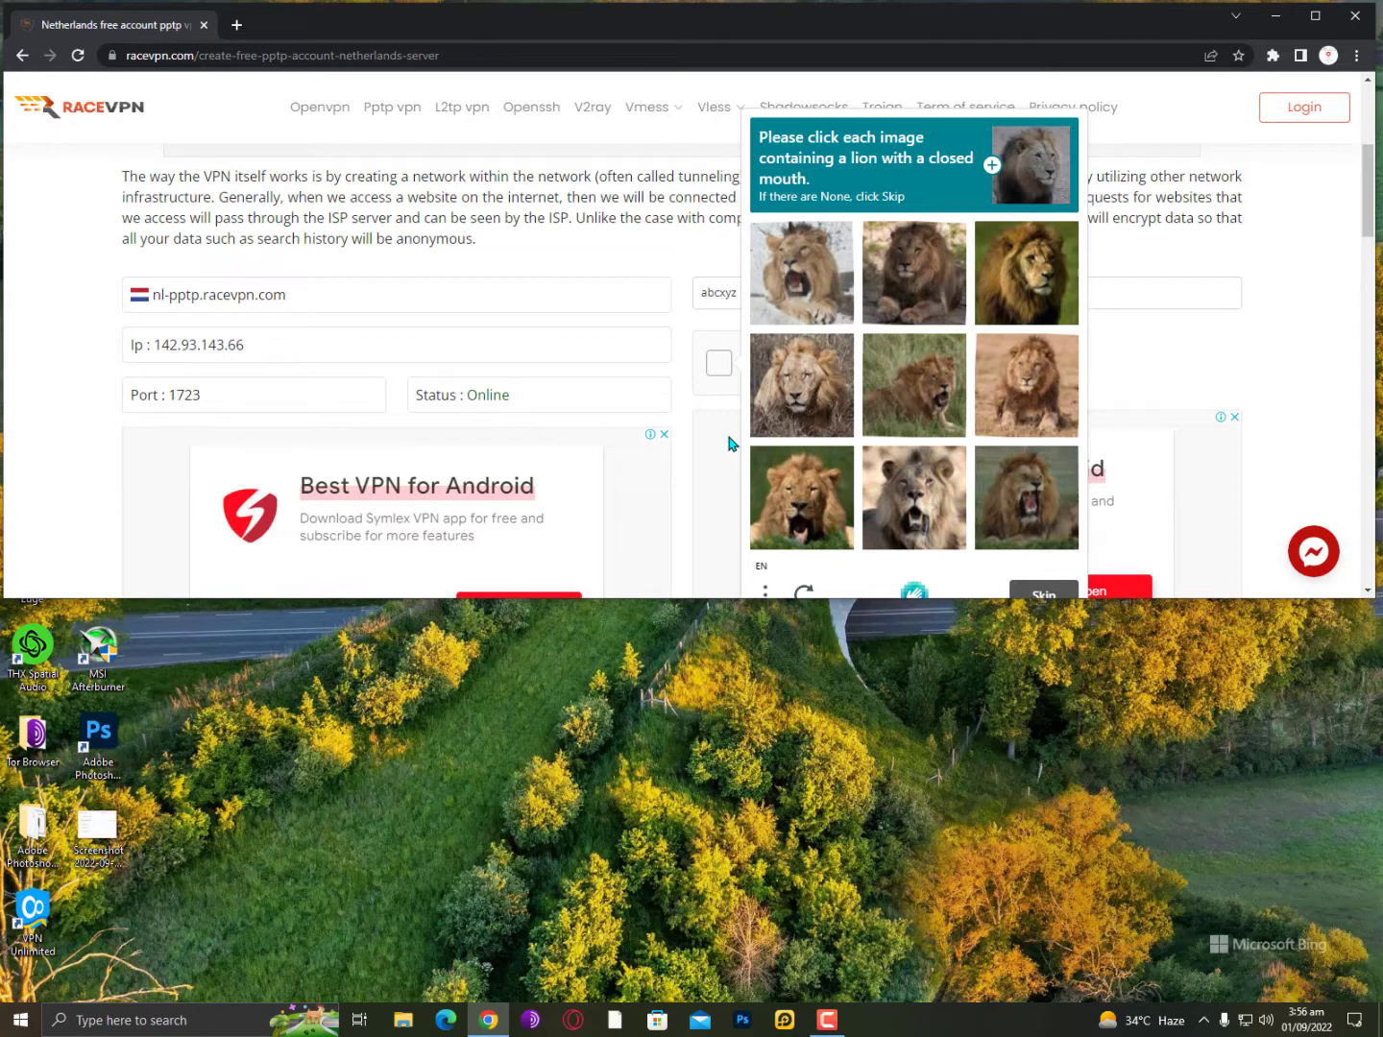
Select the four closed-mouth lions and verify the captcha.
{"action": "left_click", "coordinate": [922, 281]}
{"action": "left_click", "coordinate": [1038, 279]}
{"action": "left_click", "coordinate": [805, 385]}
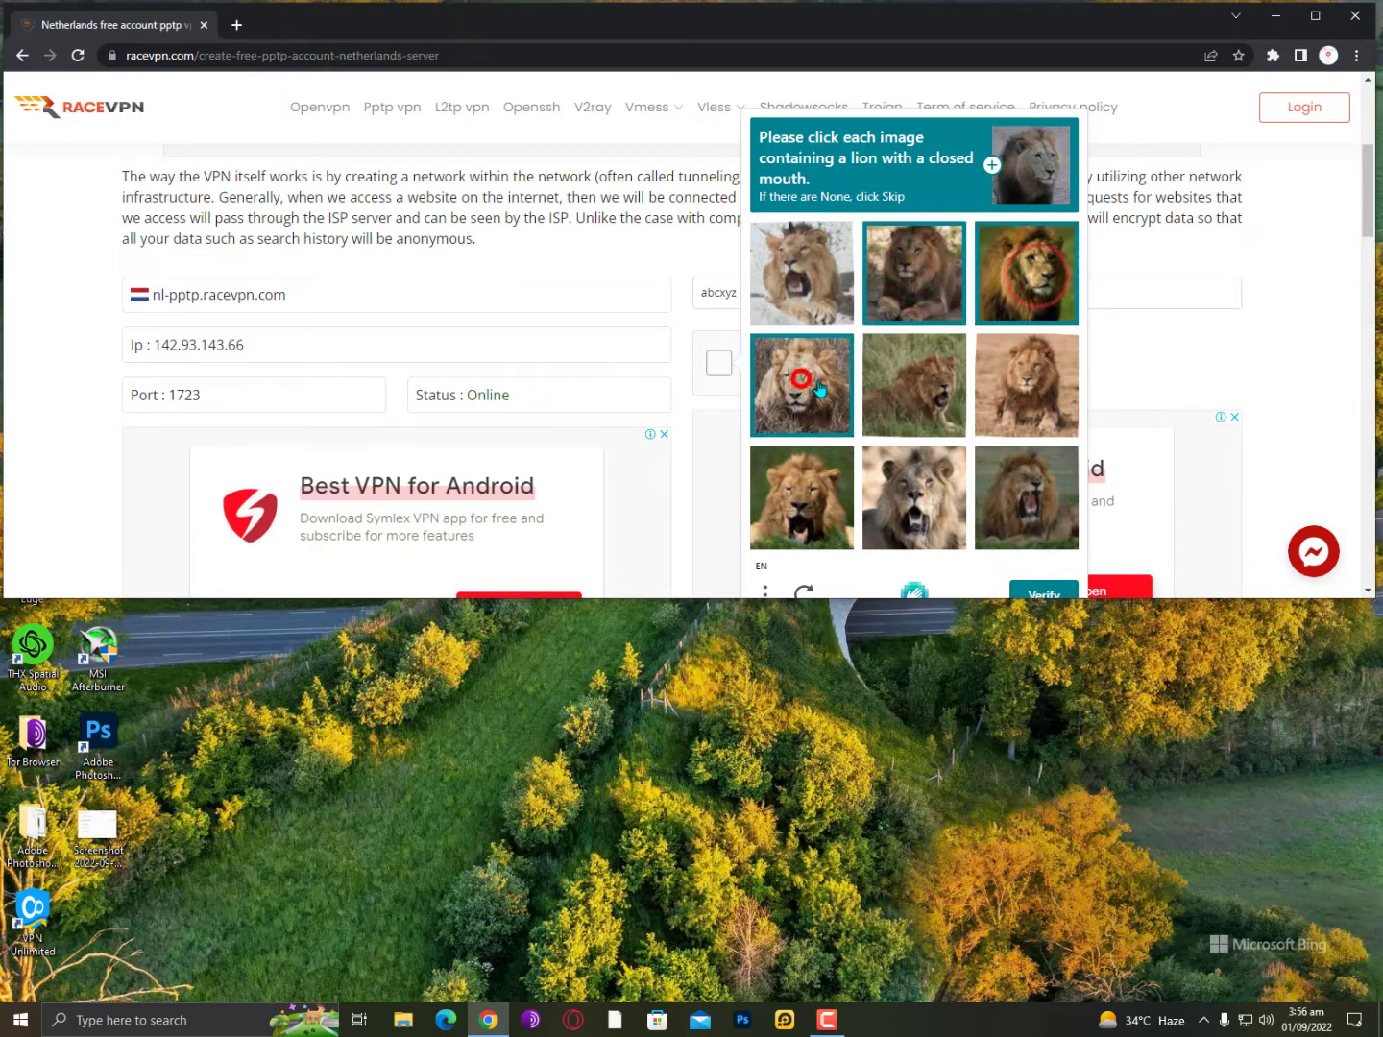
{"action": "left_click", "coordinate": [1064, 404]}
{"action": "scroll", "coordinate": [1044, 523], "scroll_direction": "down", "scroll_amount": 1}
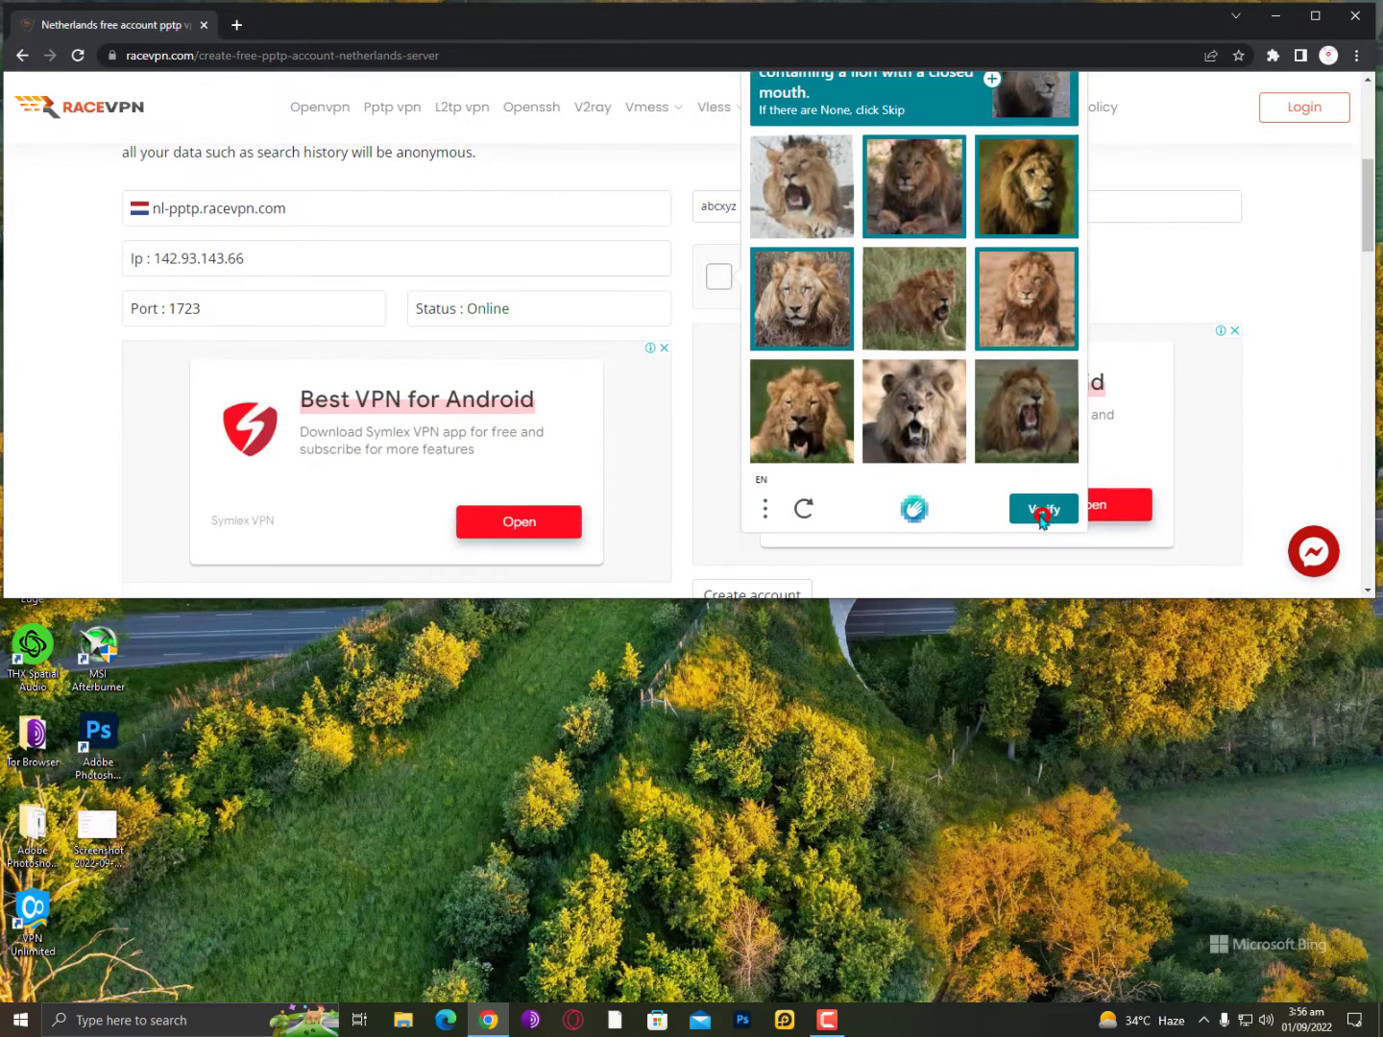
{"action": "left_click", "coordinate": [1042, 517]}
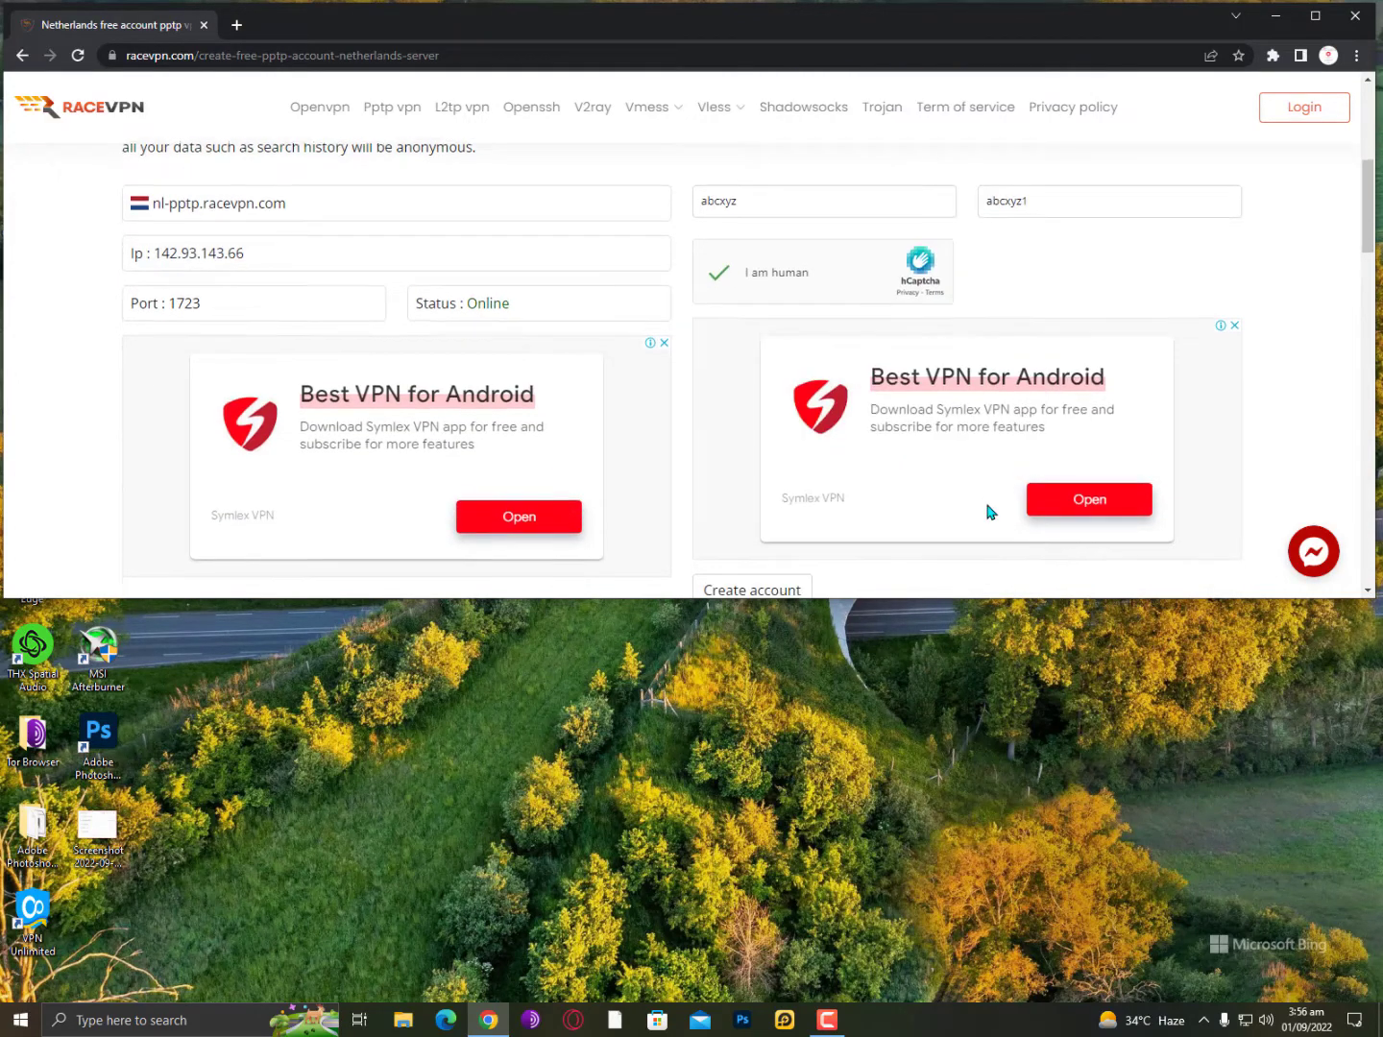
Resubmit Create account, now rejected because the username needs a number.
{"action": "scroll", "coordinate": [989, 511], "scroll_direction": "down", "scroll_amount": 3}
{"action": "left_click", "coordinate": [767, 341]}
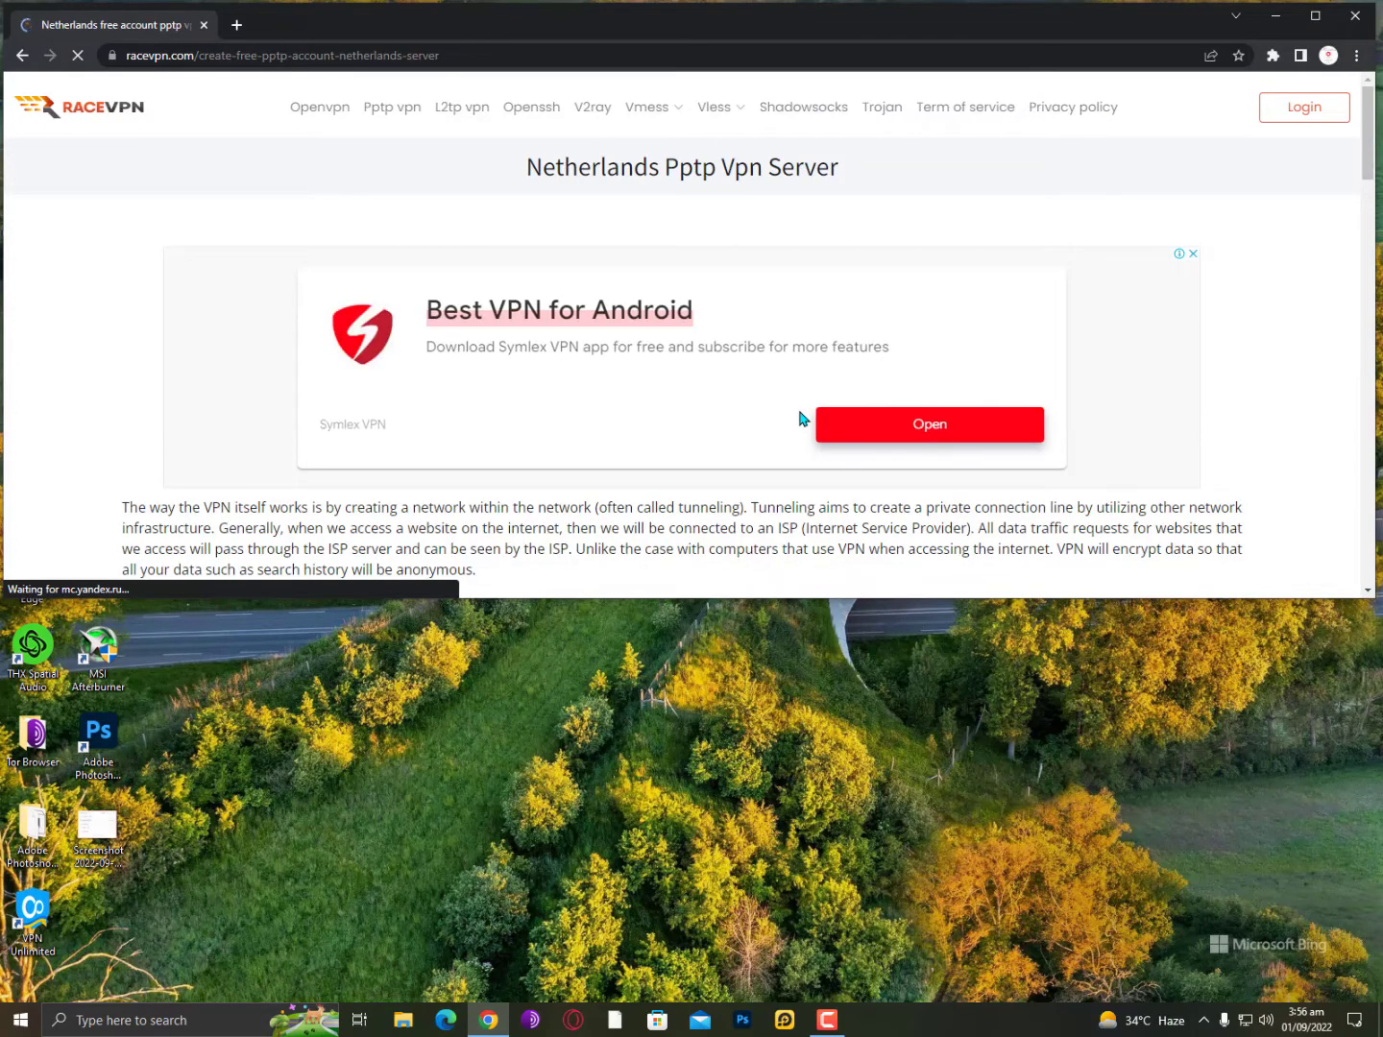
{"action": "scroll", "coordinate": [803, 419], "scroll_direction": "down", "scroll_amount": 5}
{"action": "scroll", "coordinate": [803, 420], "scroll_direction": "down", "scroll_amount": 2}
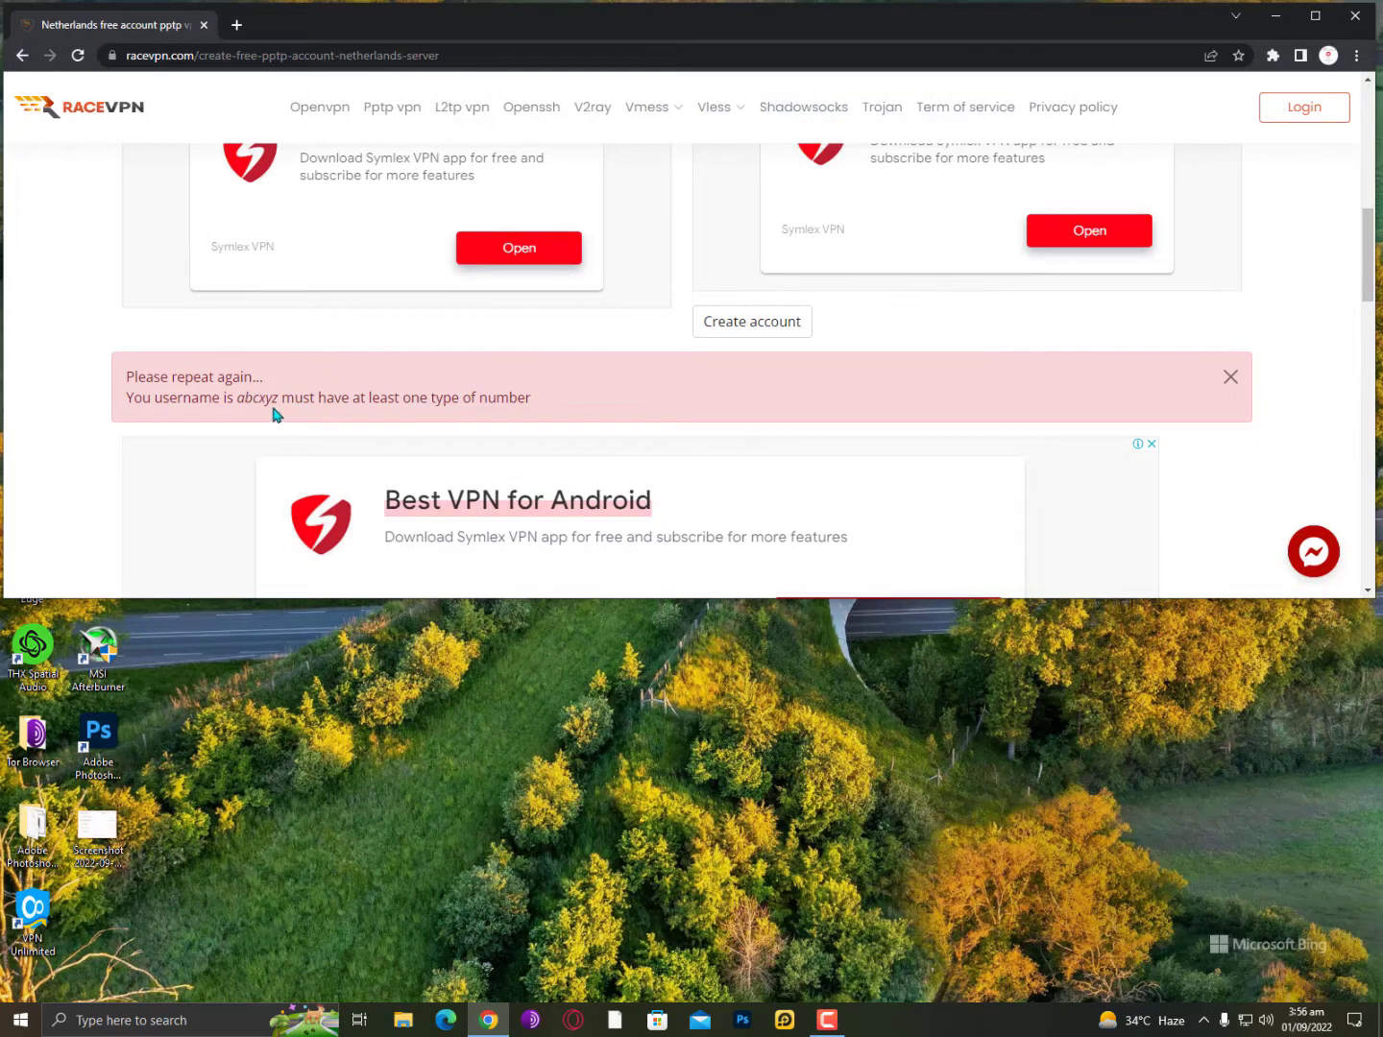
Reuse the saved username with a 1 appended and enter a new password.
{"action": "scroll", "coordinate": [662, 385], "scroll_direction": "up", "scroll_amount": 3}
{"action": "left_click", "coordinate": [827, 361]}
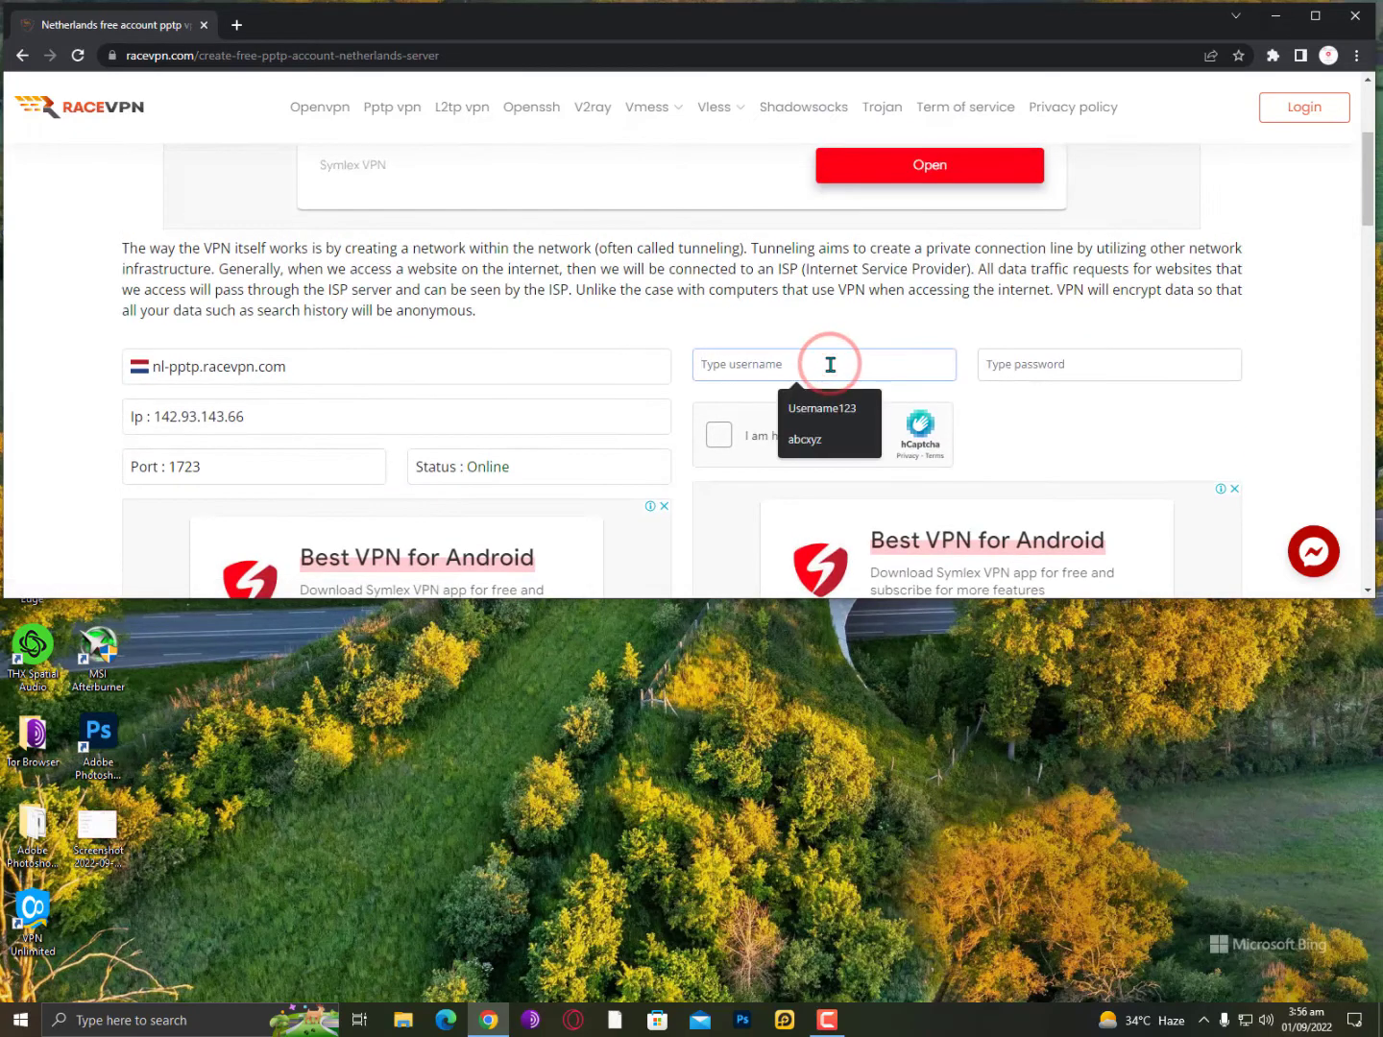
{"action": "key", "text": "Down"}
{"action": "key", "text": "Down"}
{"action": "key", "text": "Return"}
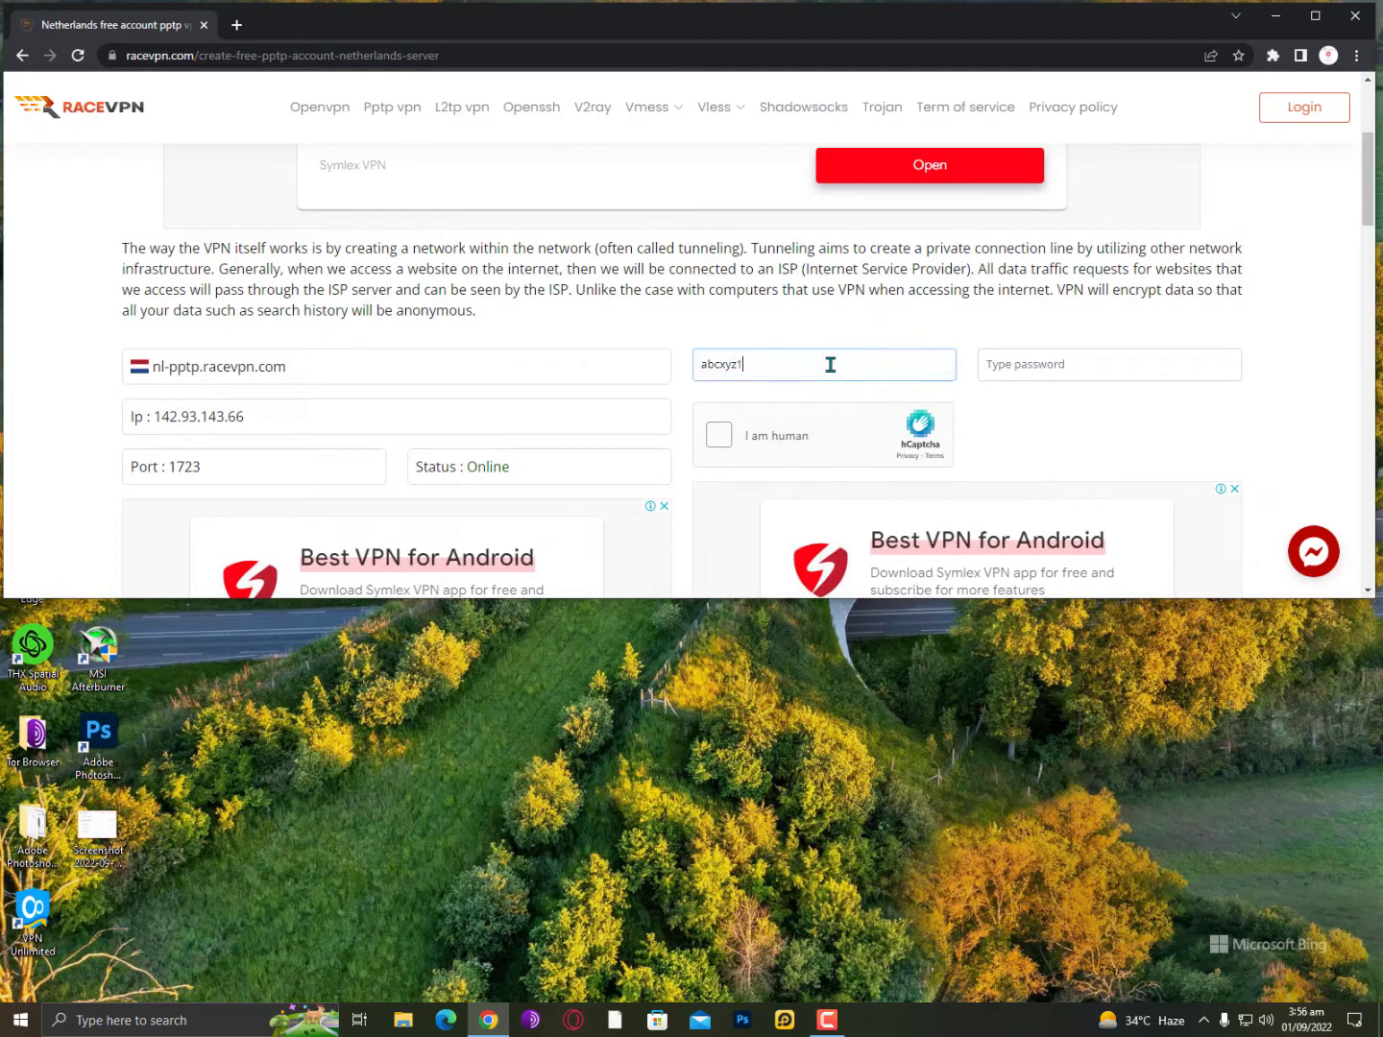
{"action": "key", "text": "Tab"}
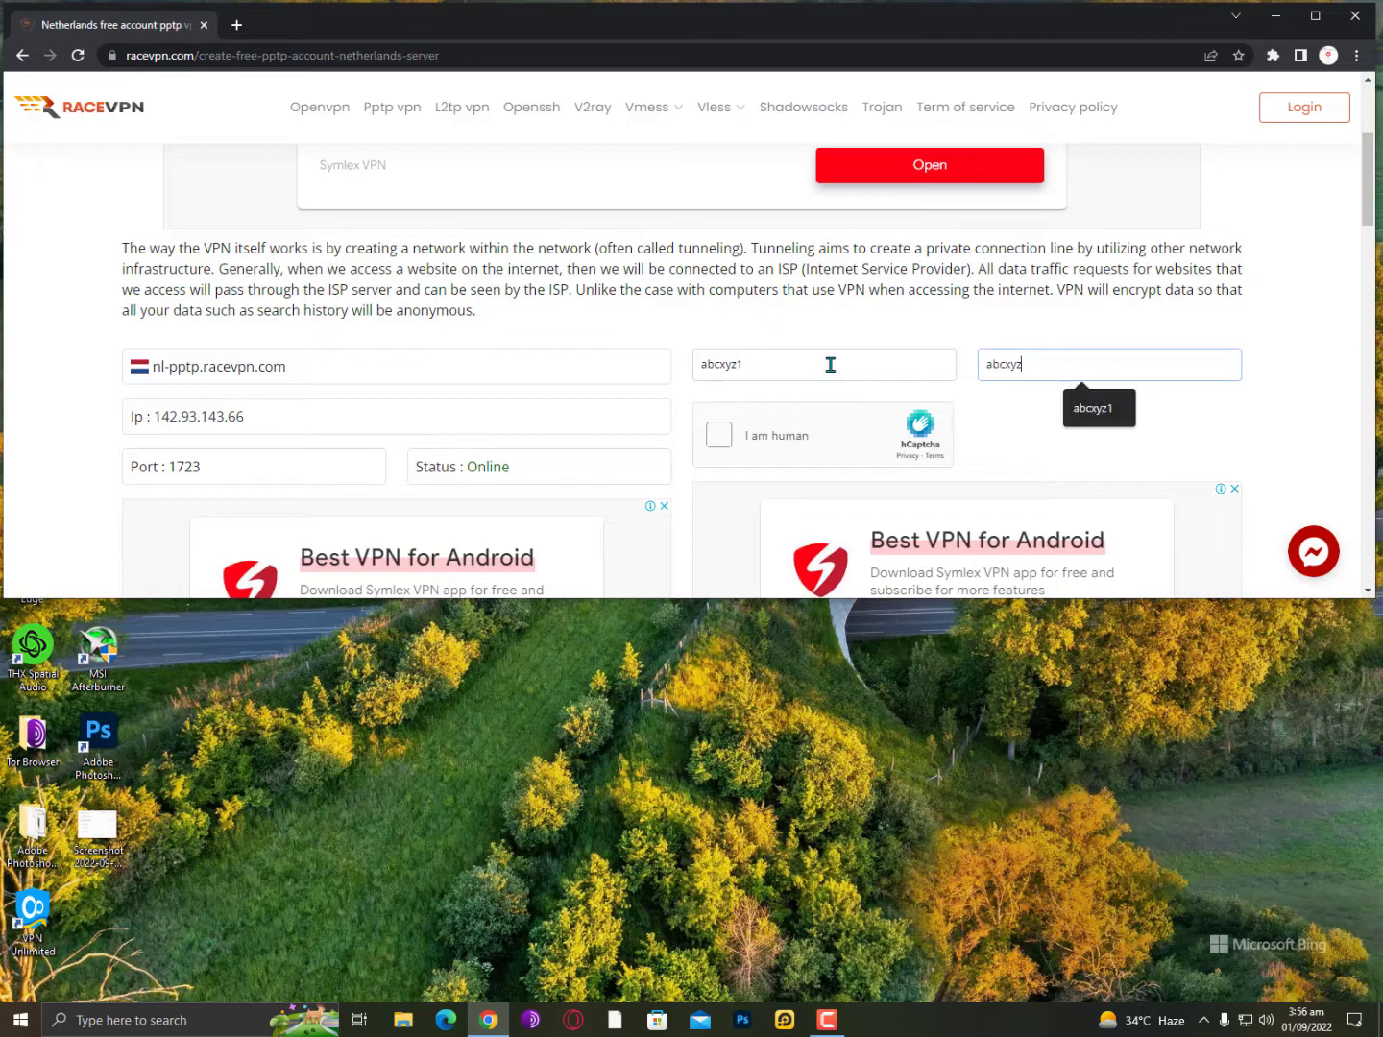
Start the human check and mark the five parrots in the first bird set.
{"action": "left_click", "coordinate": [741, 446]}
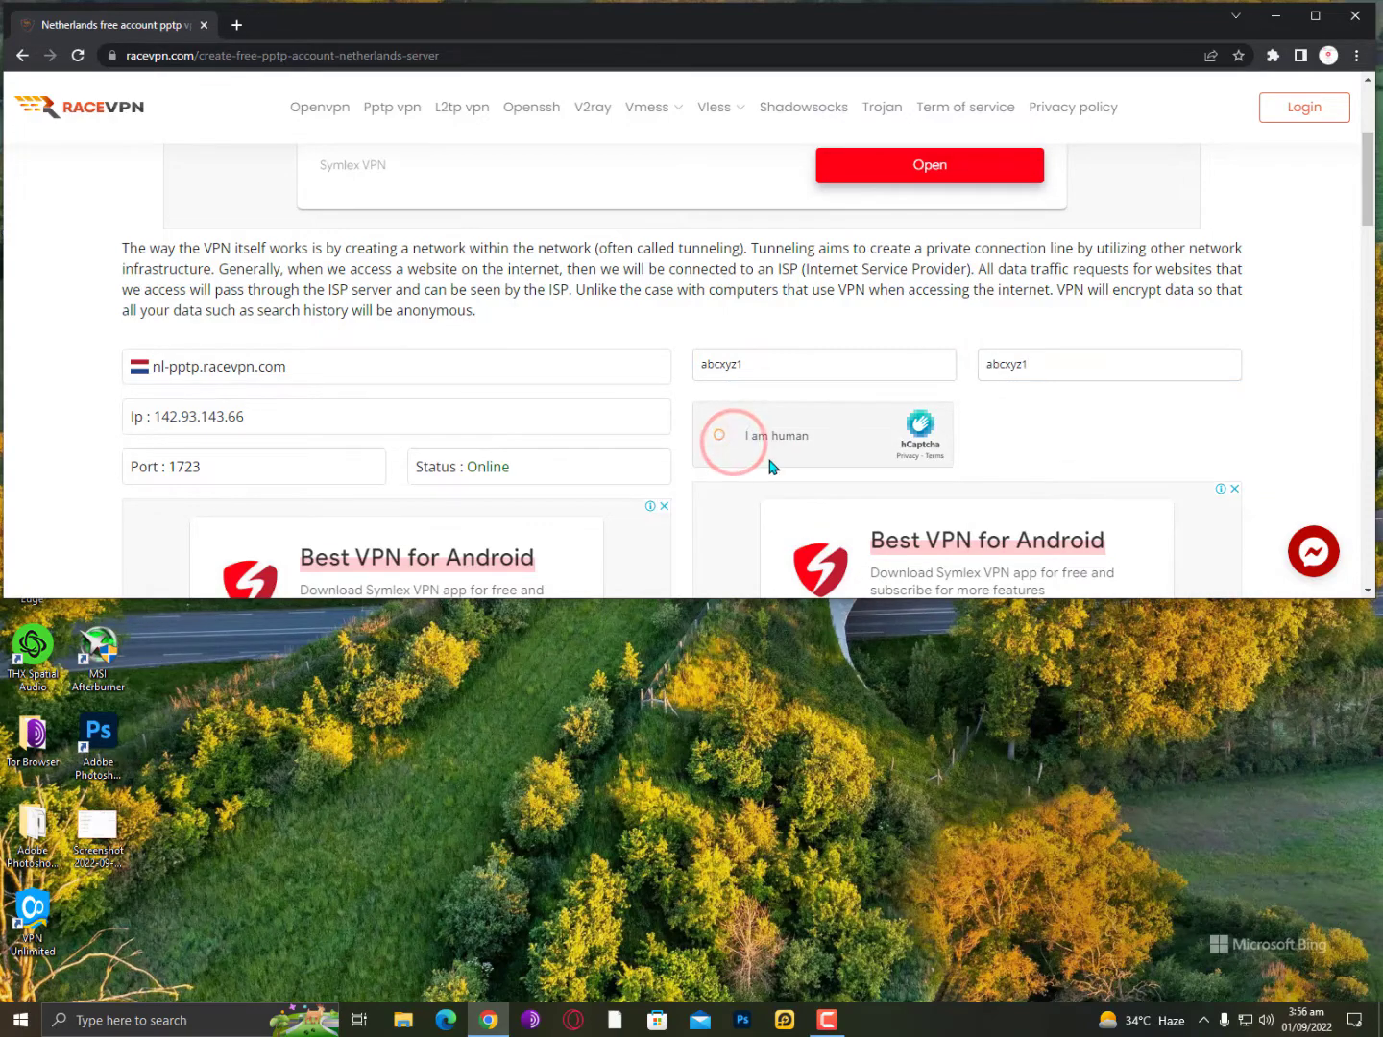
{"action": "scroll", "coordinate": [770, 468], "scroll_direction": "down", "scroll_amount": 3}
{"action": "scroll", "coordinate": [770, 468], "scroll_direction": "up", "scroll_amount": 3}
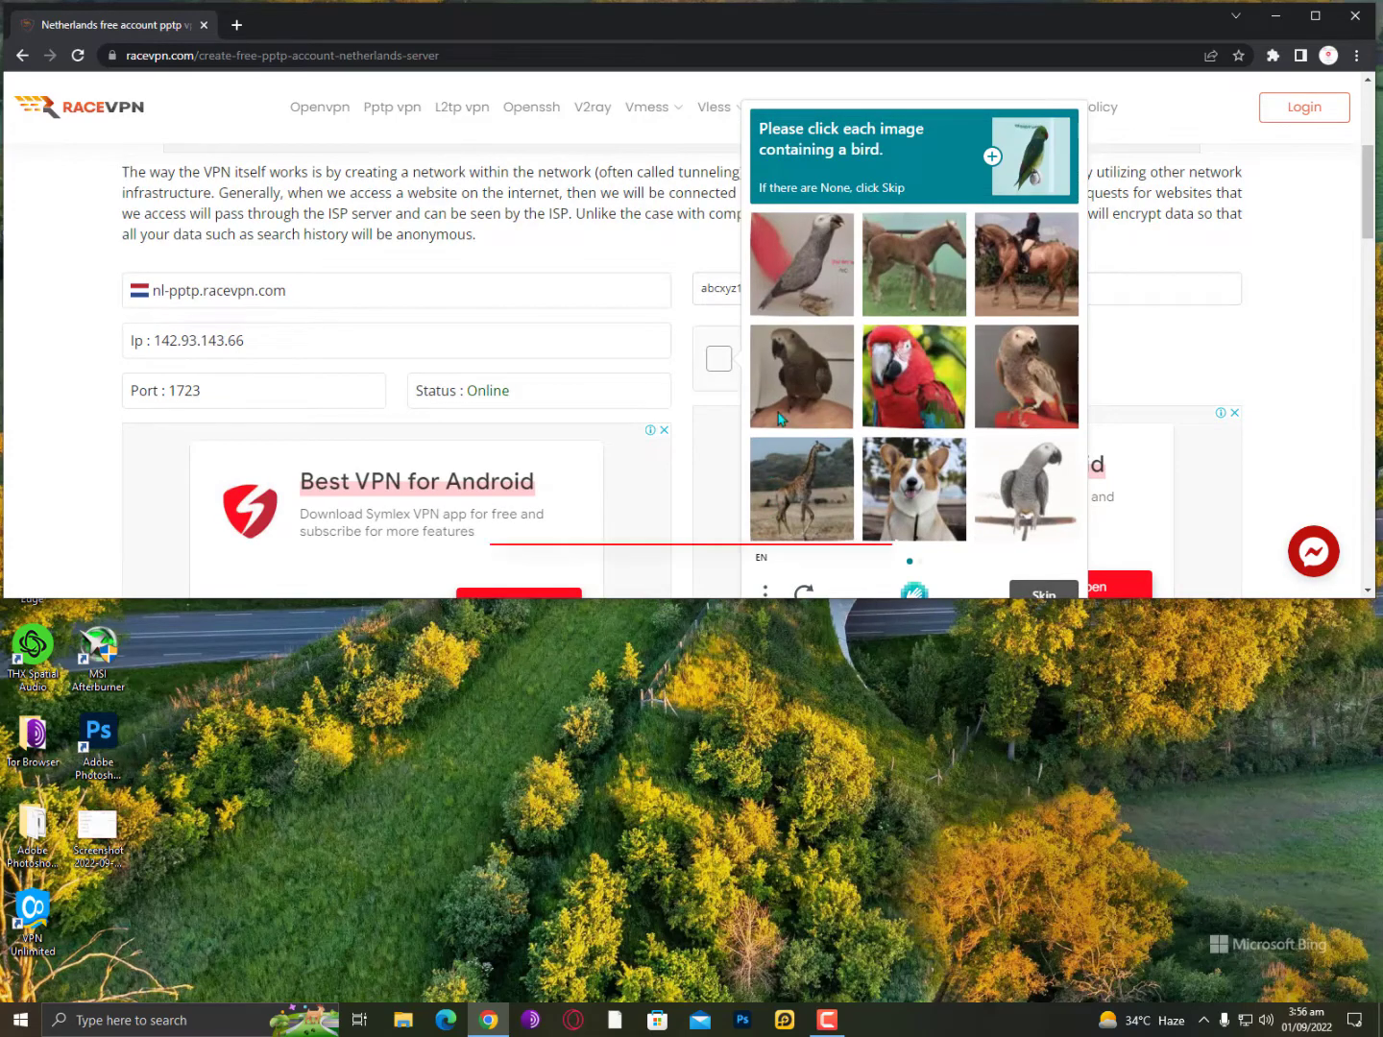
{"action": "left_click", "coordinate": [803, 260]}
{"action": "left_click", "coordinate": [925, 381]}
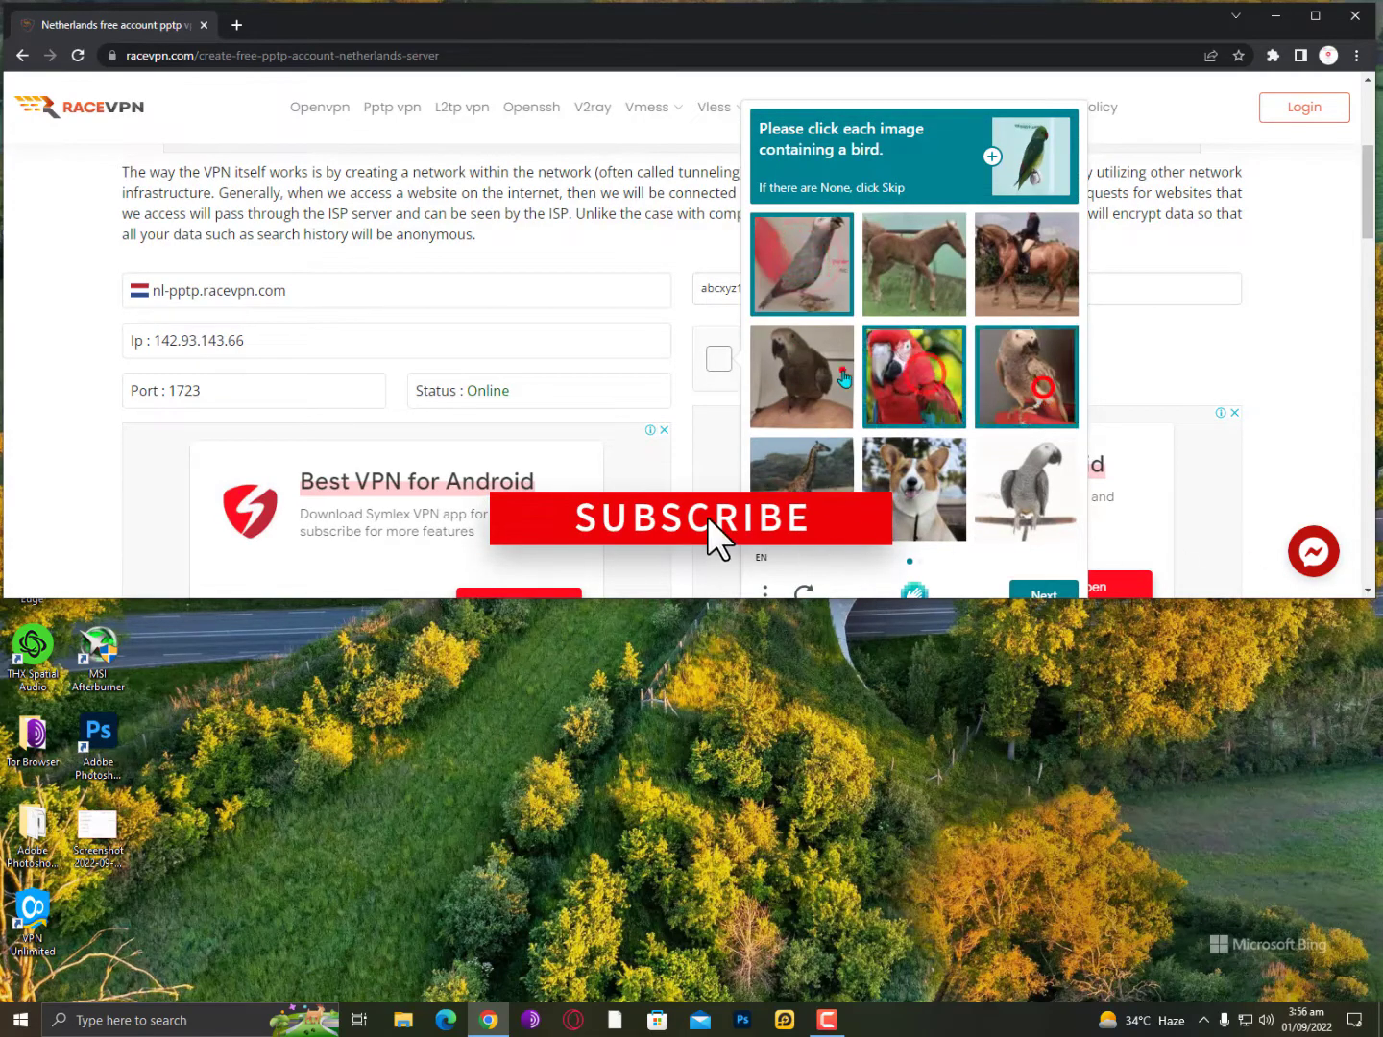
{"action": "left_click", "coordinate": [838, 370]}
{"action": "left_click", "coordinate": [1051, 383]}
{"action": "left_click", "coordinate": [1027, 474]}
{"action": "left_click", "coordinate": [1044, 594]}
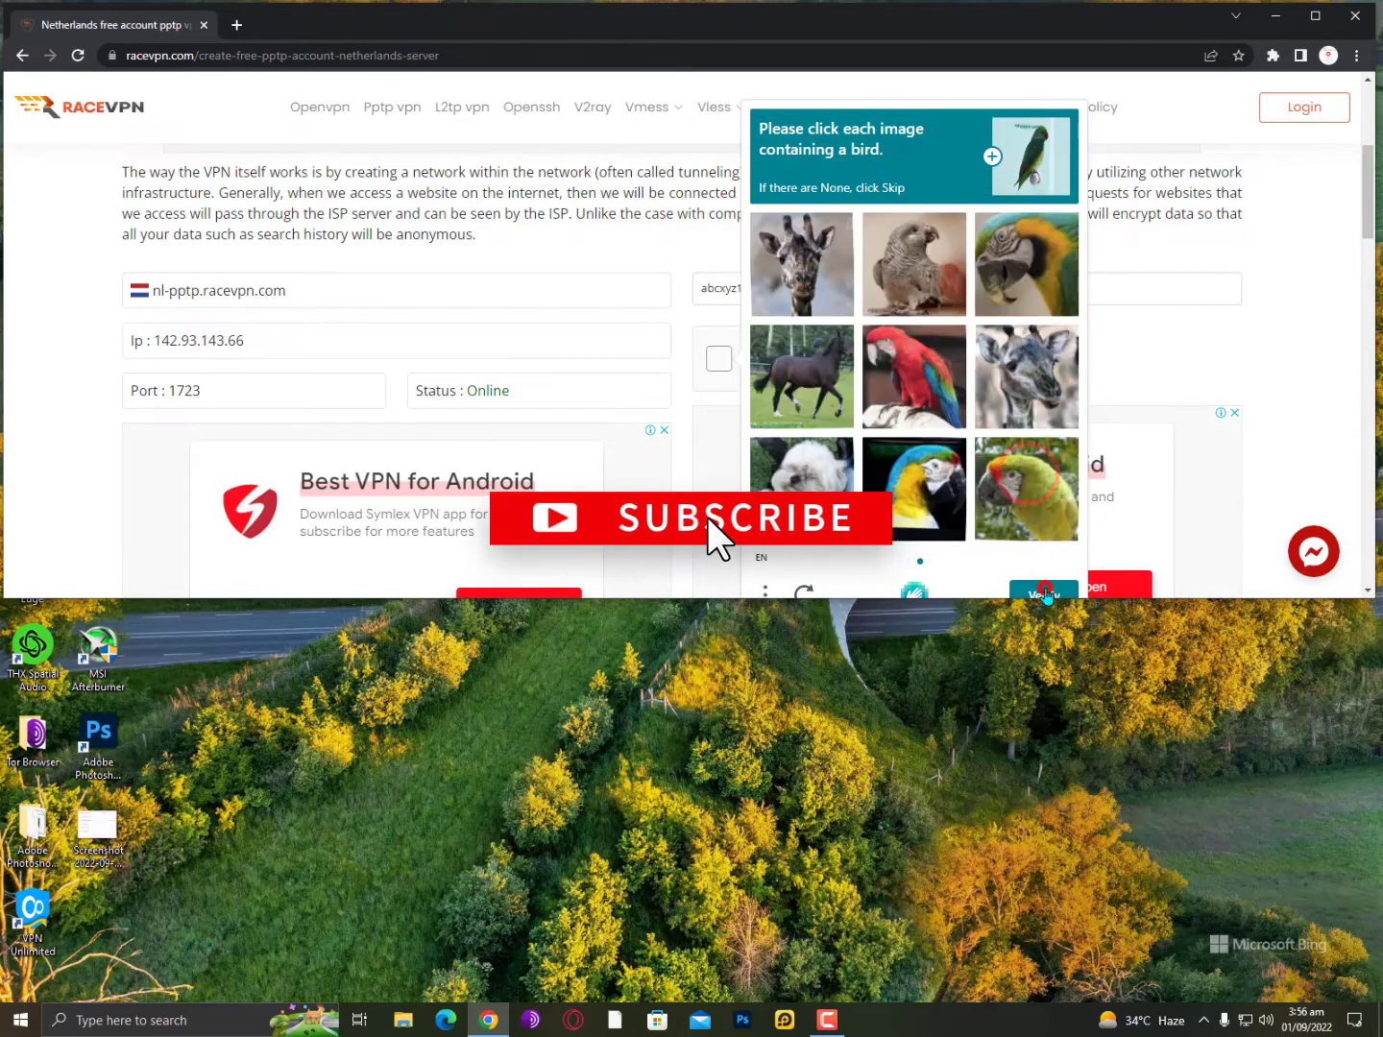
Mark the five birds in the second image set and verify the challenge.
{"action": "left_click", "coordinate": [927, 269]}
{"action": "left_click", "coordinate": [1025, 257]}
{"action": "left_click", "coordinate": [920, 385]}
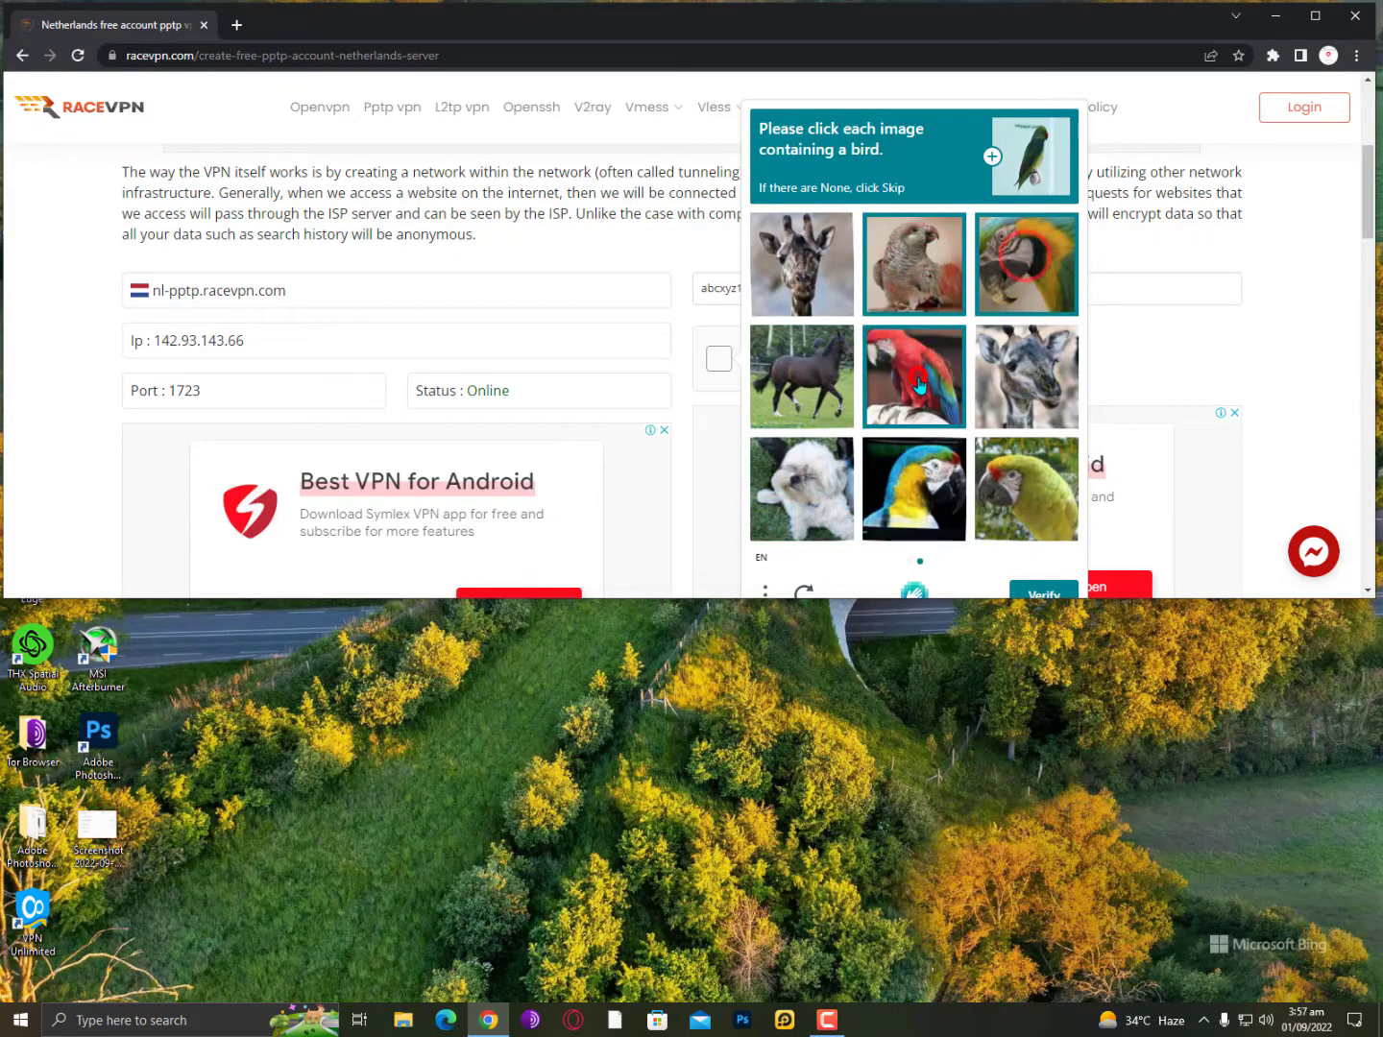
{"action": "left_click", "coordinate": [920, 496]}
{"action": "left_click", "coordinate": [1008, 490]}
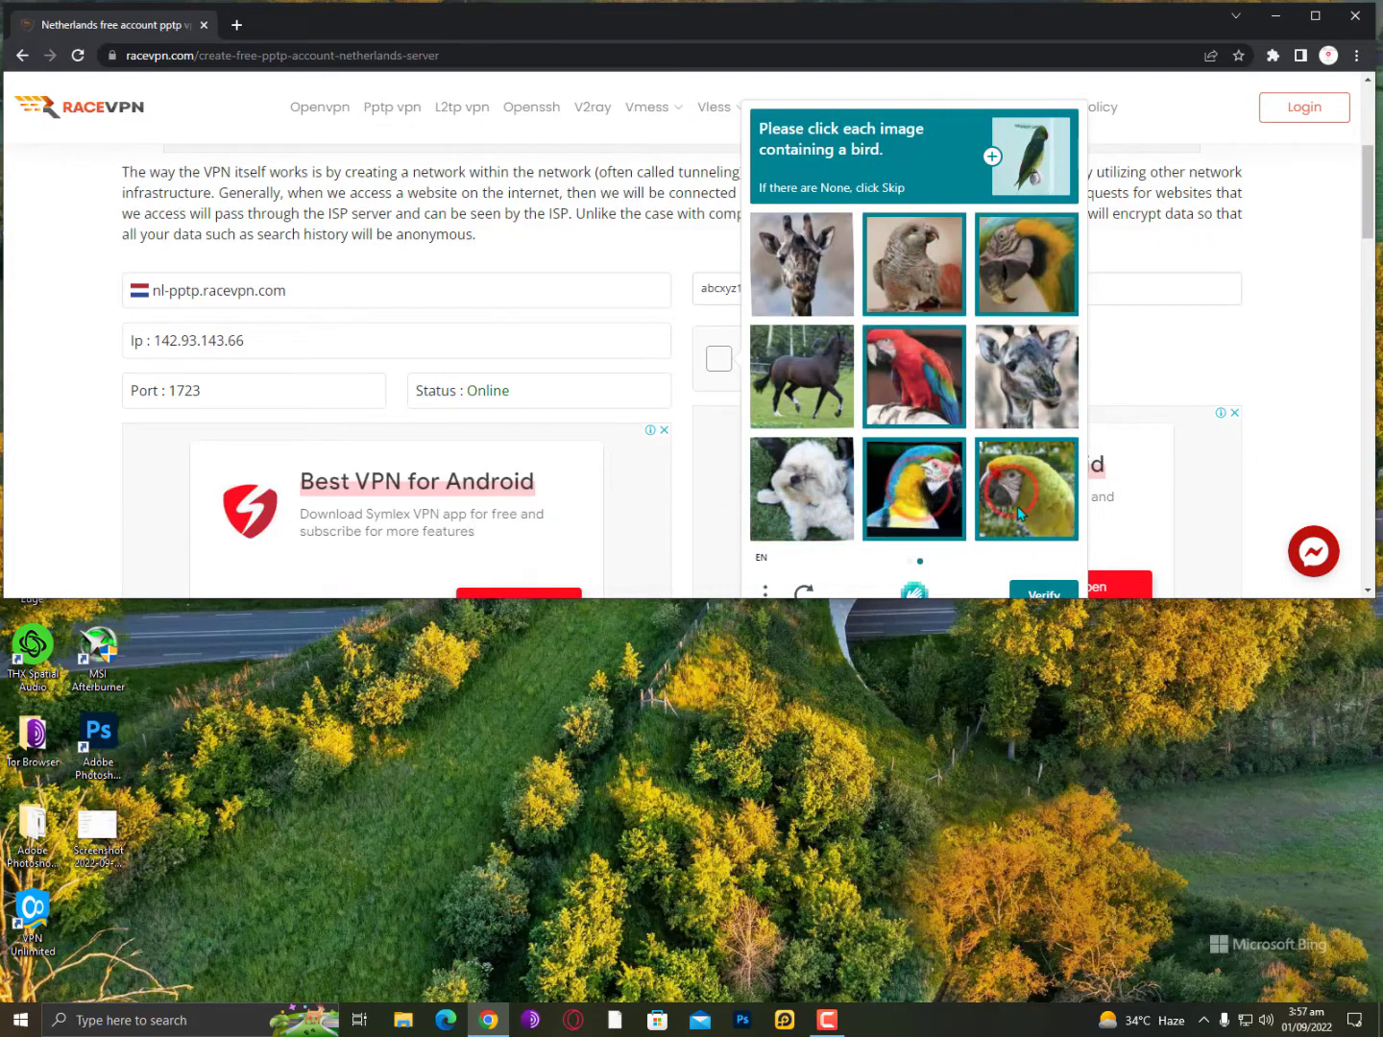
{"action": "left_click", "coordinate": [1045, 583]}
{"action": "scroll", "coordinate": [877, 395], "scroll_direction": "down", "scroll_amount": 5}
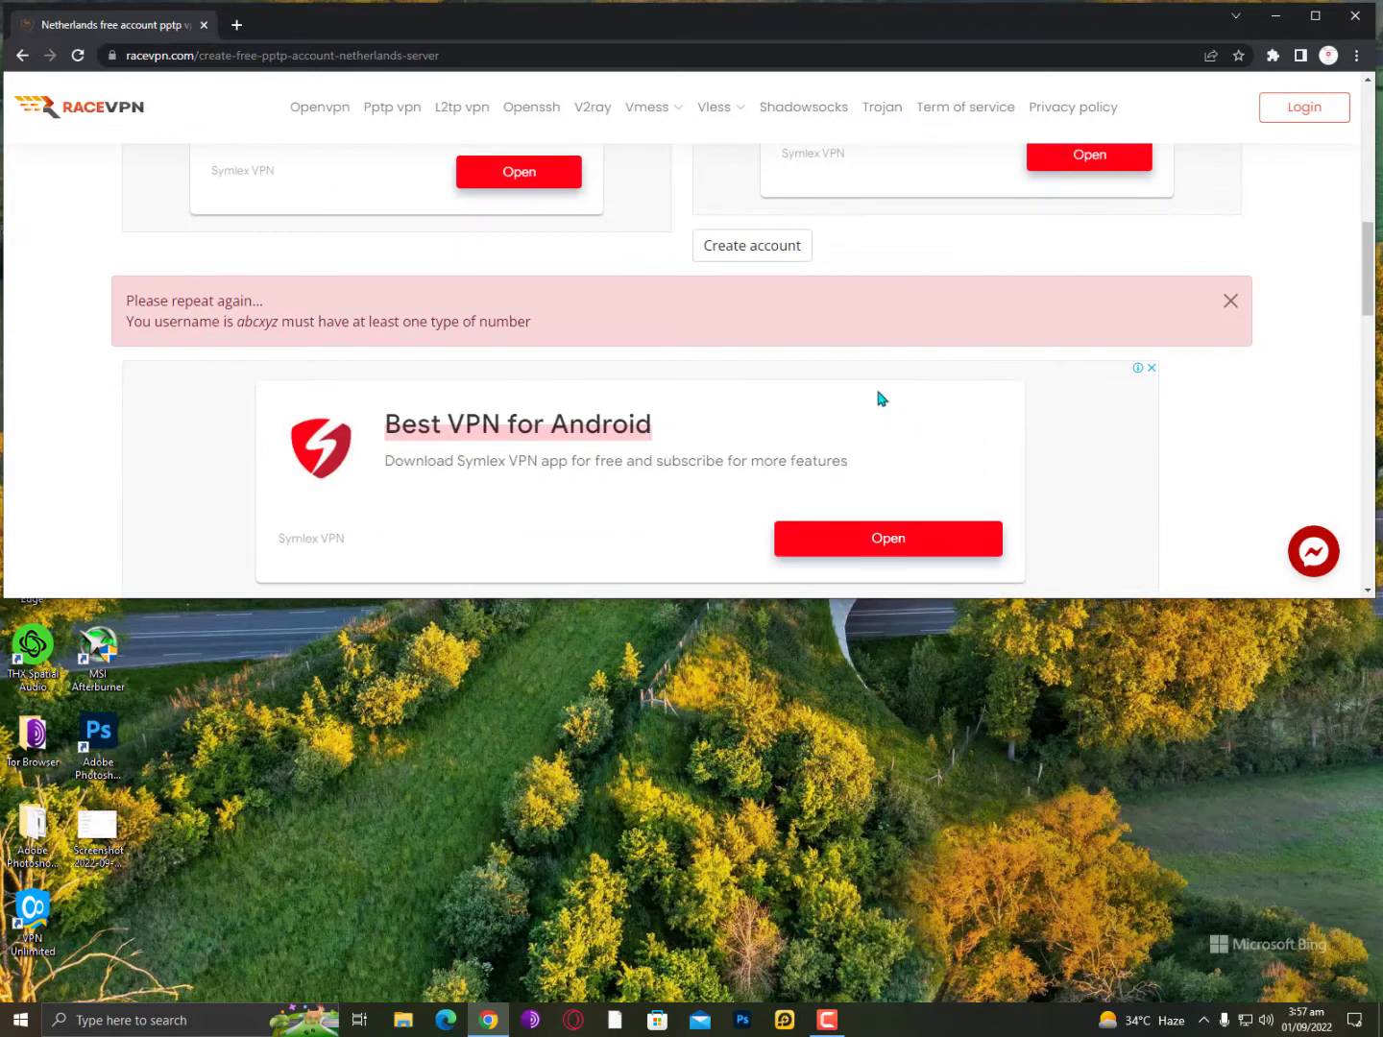
Create the account, view its nl-pptp.racevpn.com port 1723 details, and open the Start menu.
{"action": "left_click", "coordinate": [762, 247]}
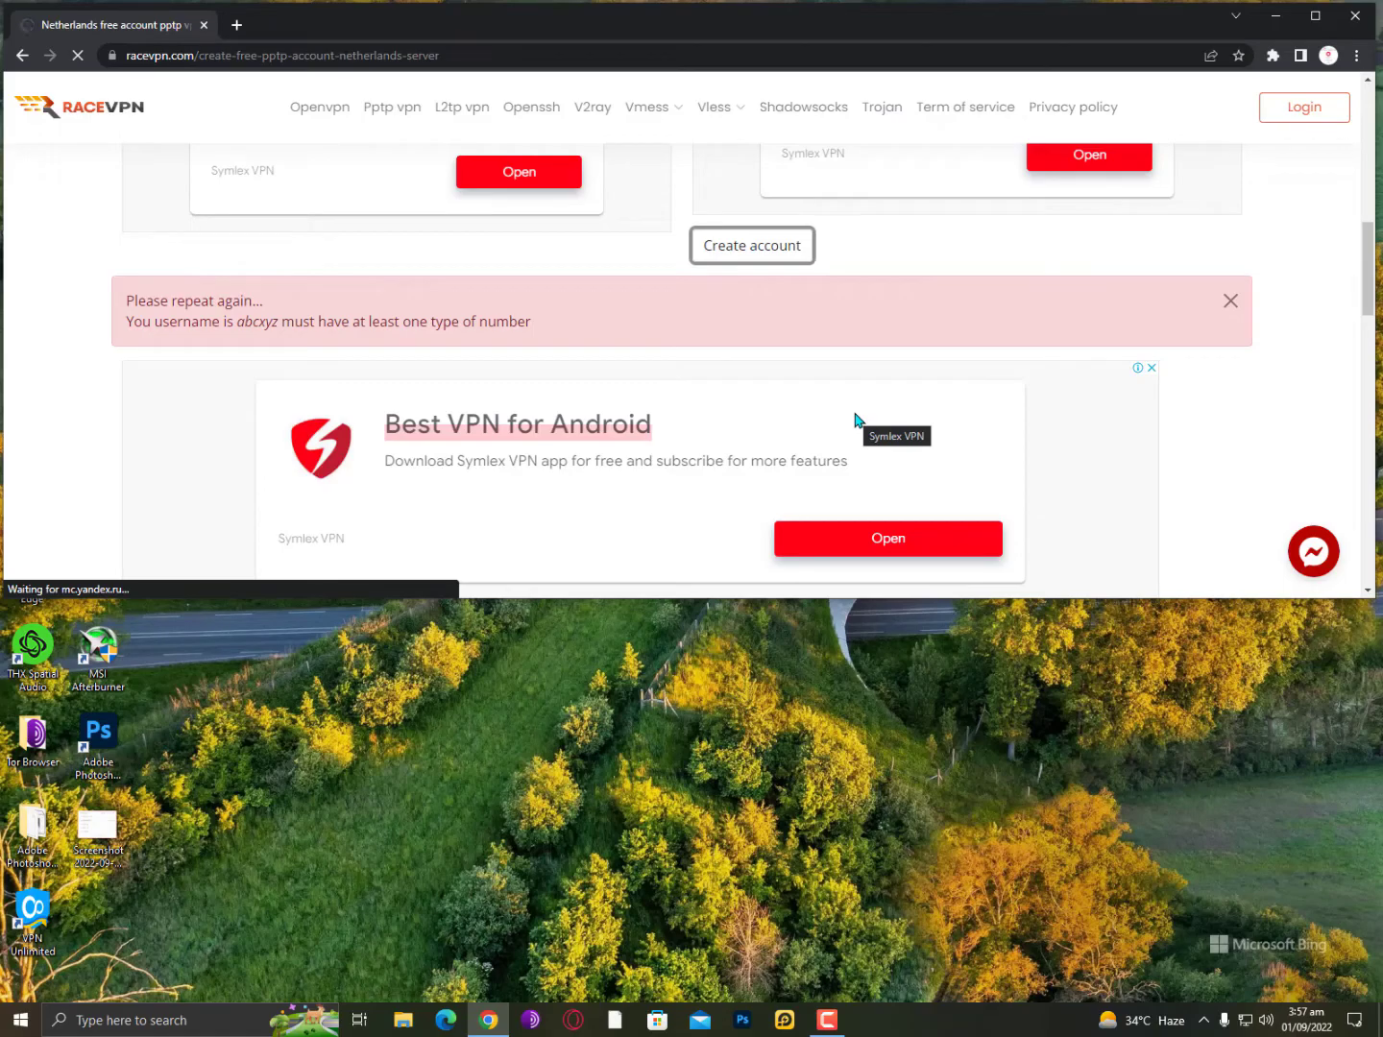
{"action": "scroll", "coordinate": [858, 421], "scroll_direction": "down", "scroll_amount": 4}
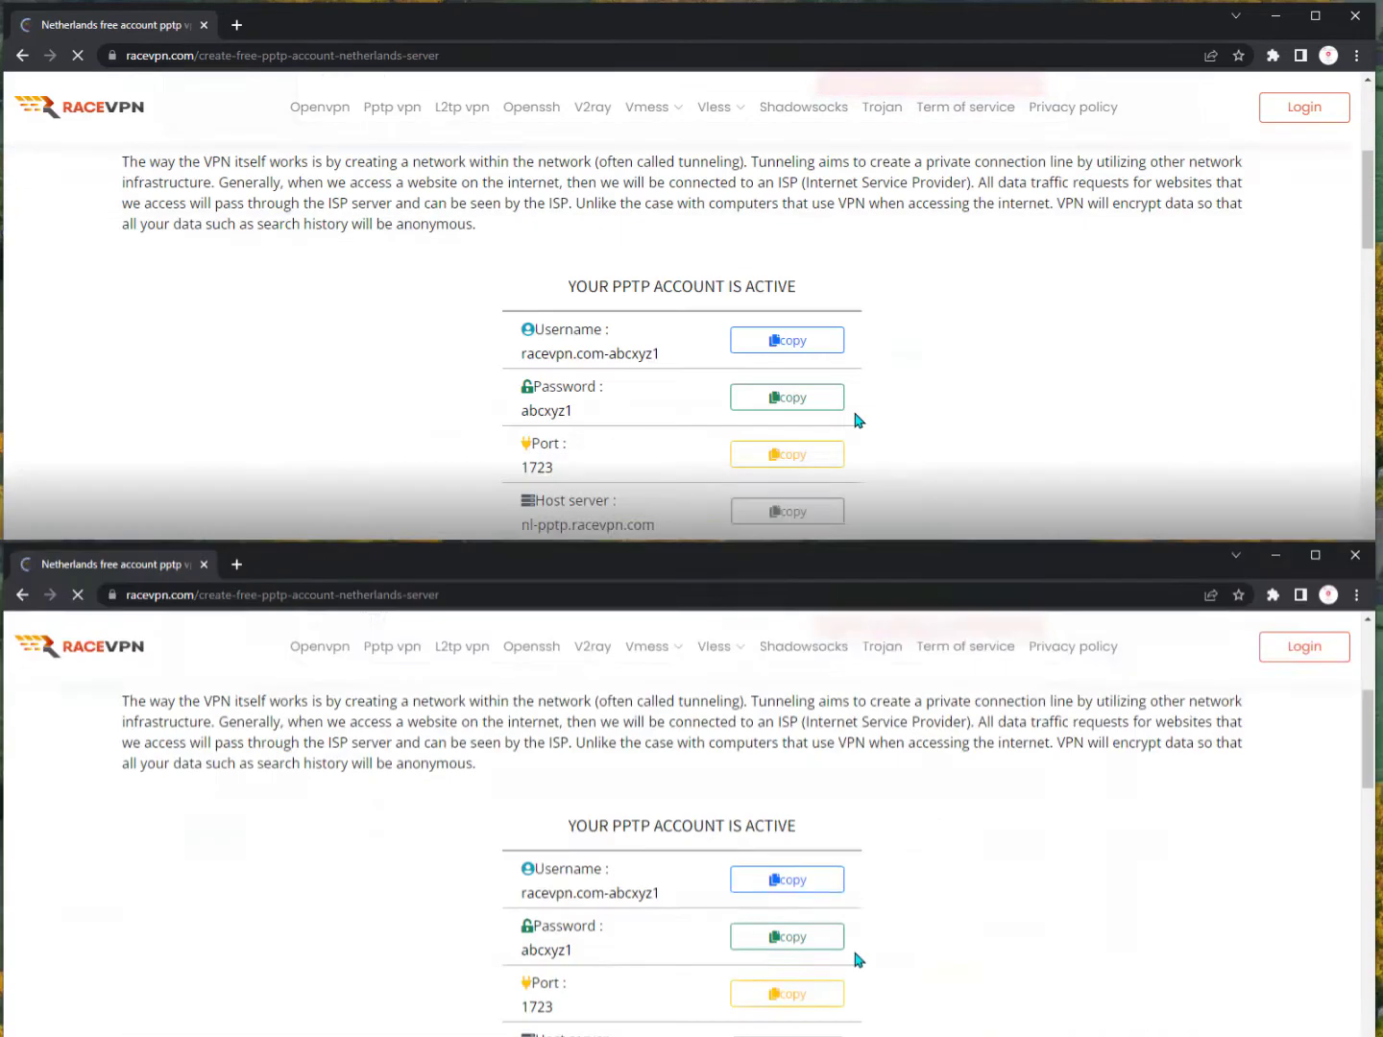
{"action": "scroll", "coordinate": [858, 421], "scroll_direction": "down", "scroll_amount": 3}
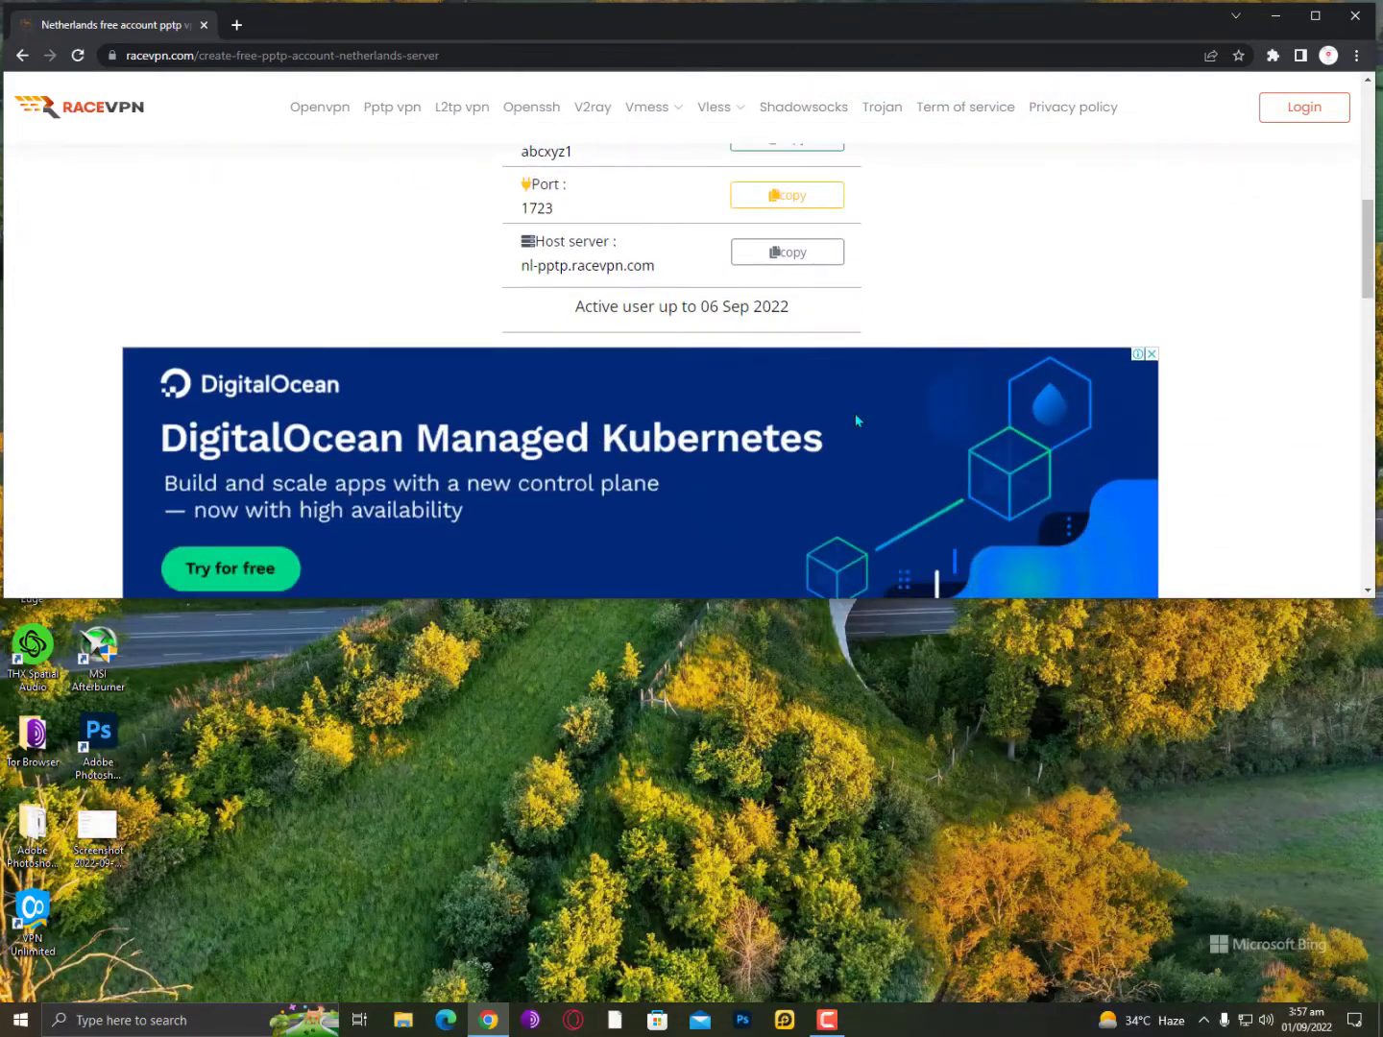
{"action": "scroll", "coordinate": [855, 413], "scroll_direction": "up", "scroll_amount": 3}
{"action": "scroll", "coordinate": [741, 432], "scroll_direction": "down", "scroll_amount": 1}
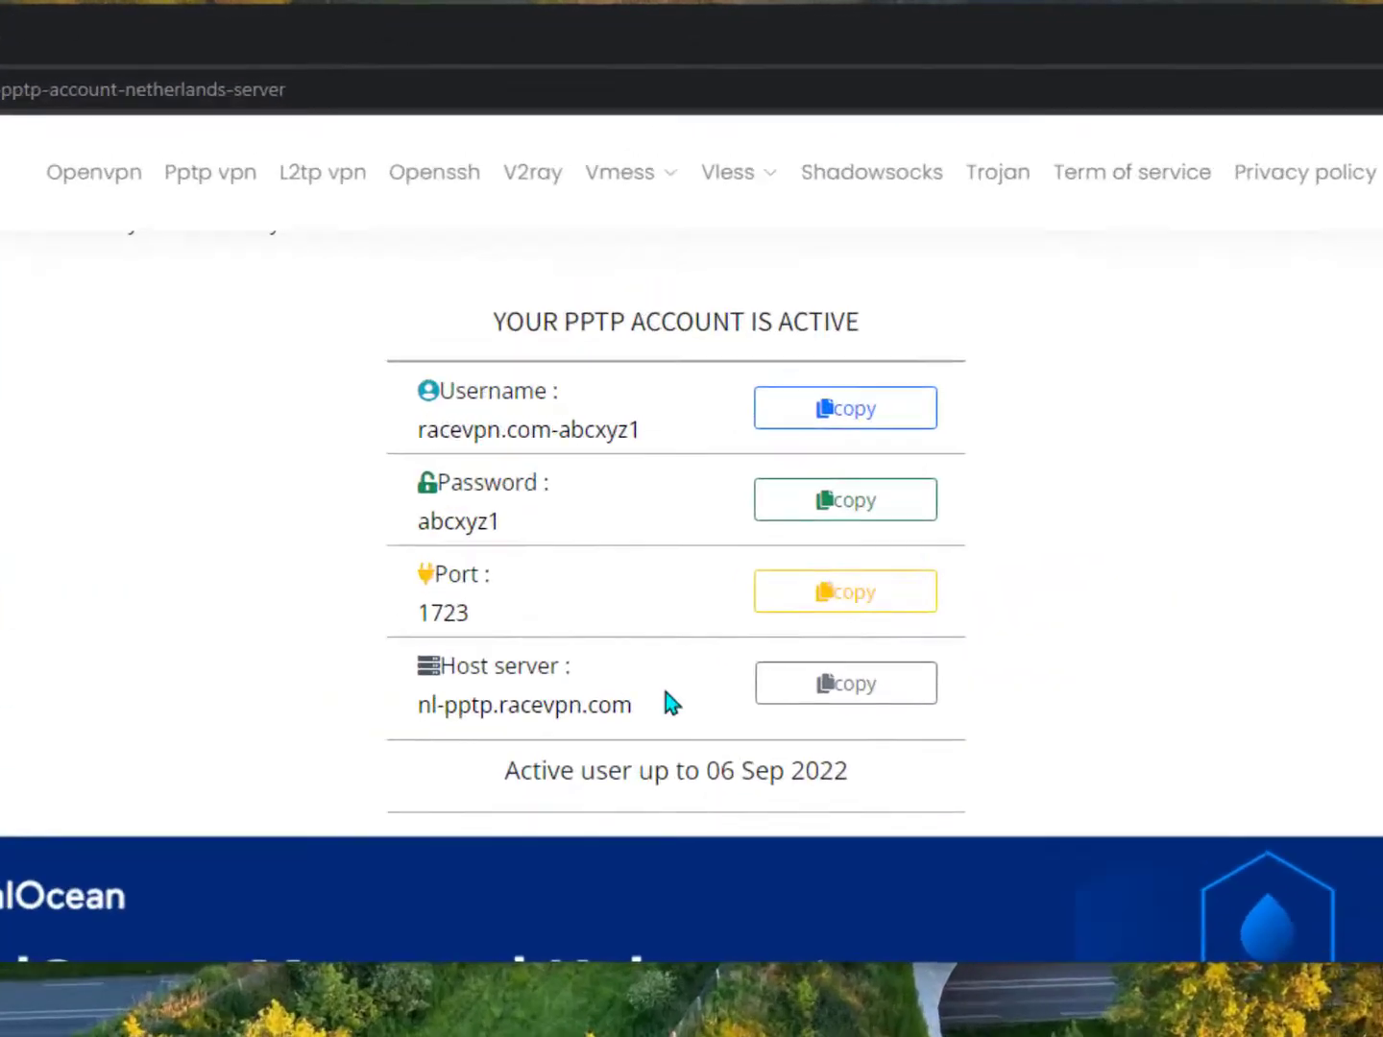
{"action": "key", "text": "super"}
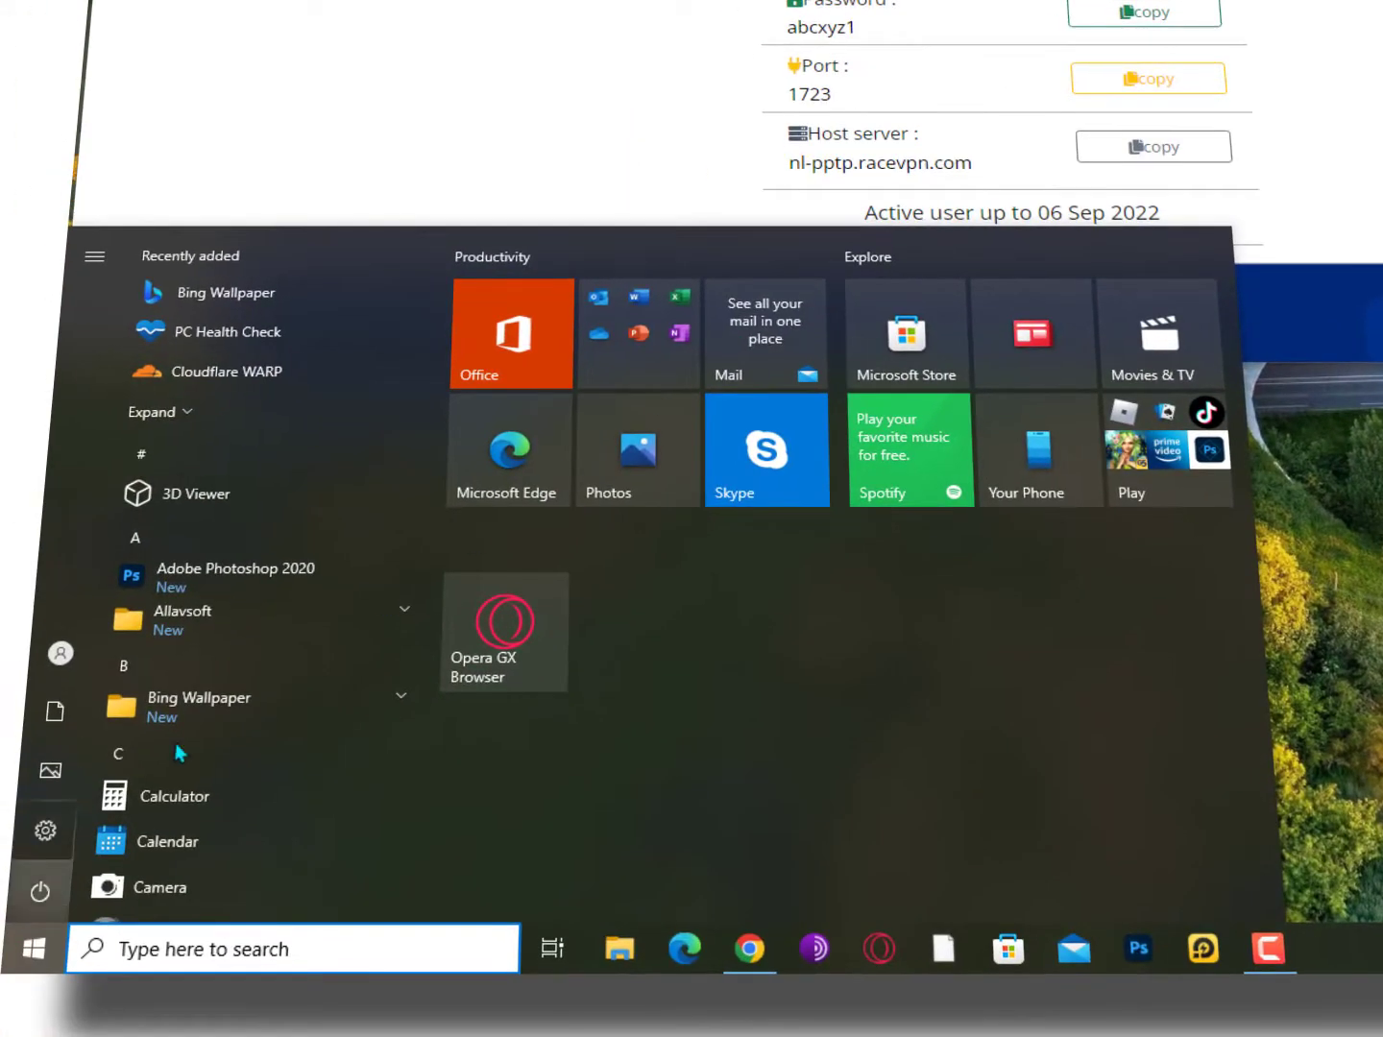
Go to Settings > Network & Internet > VPN and start adding a VPN connection.
{"action": "left_click", "coordinate": [46, 830]}
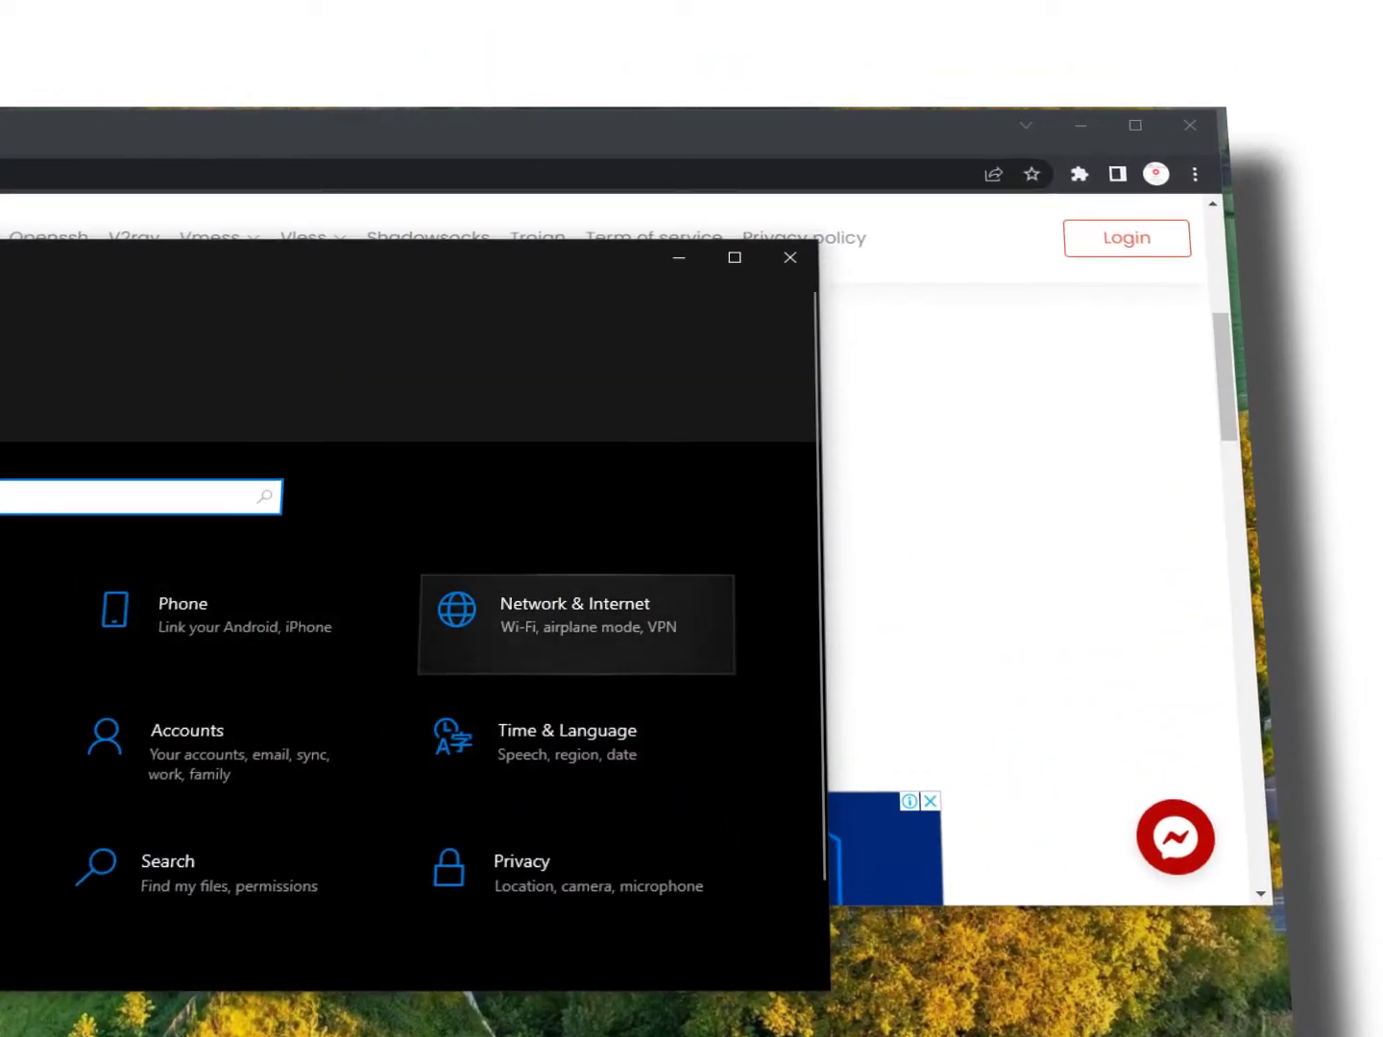
{"action": "left_click", "coordinate": [642, 610]}
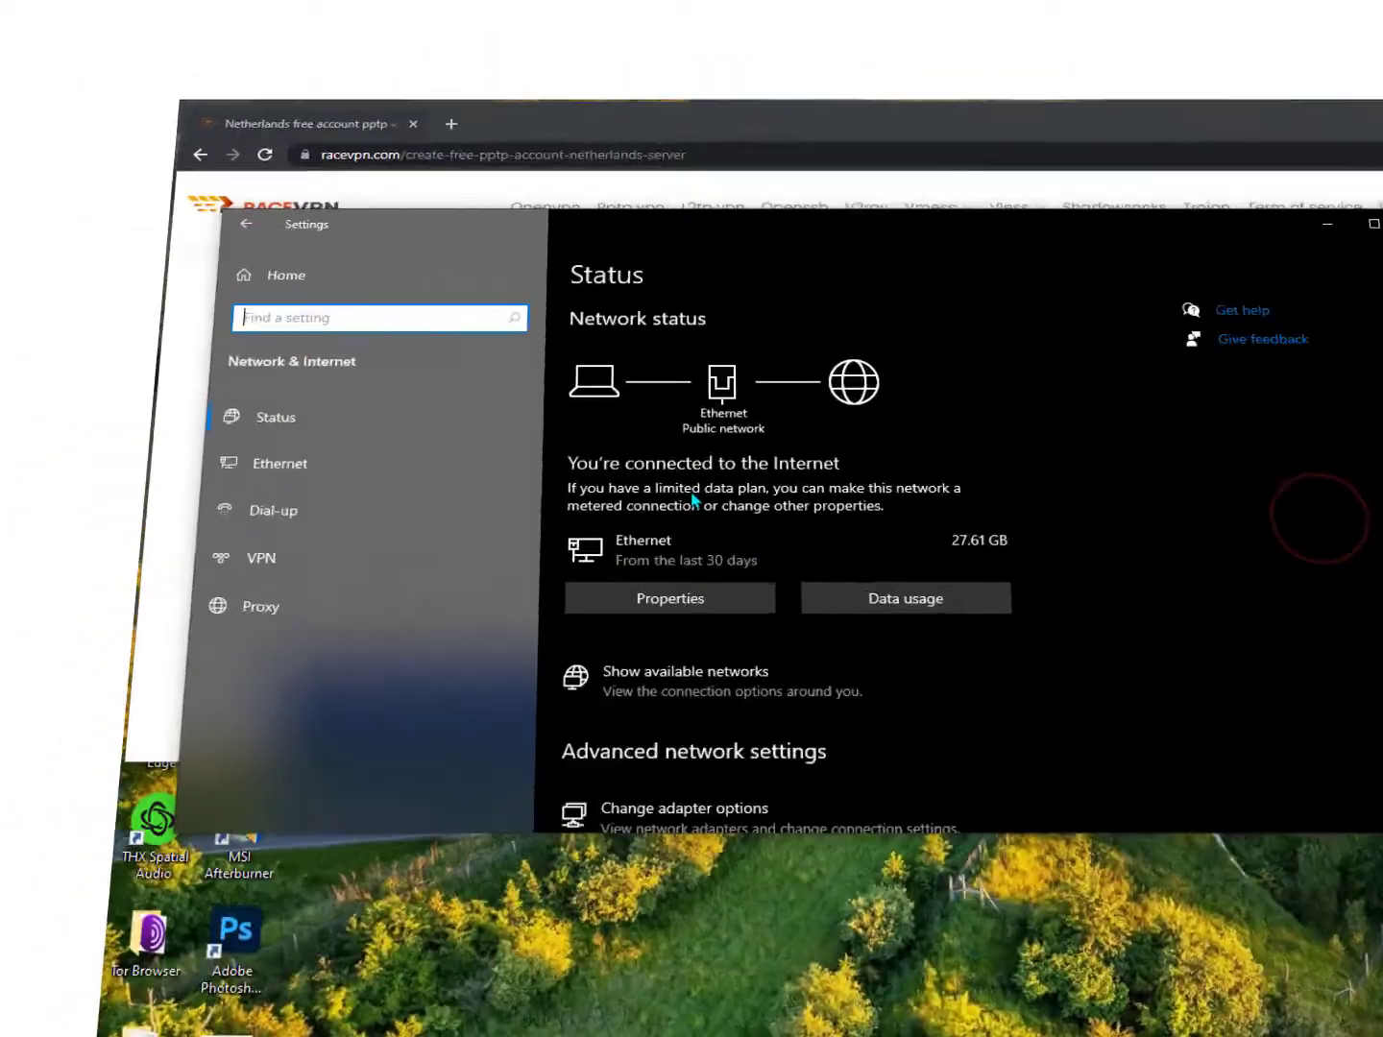
{"action": "scroll", "coordinate": [691, 499], "scroll_direction": "down", "scroll_amount": 3}
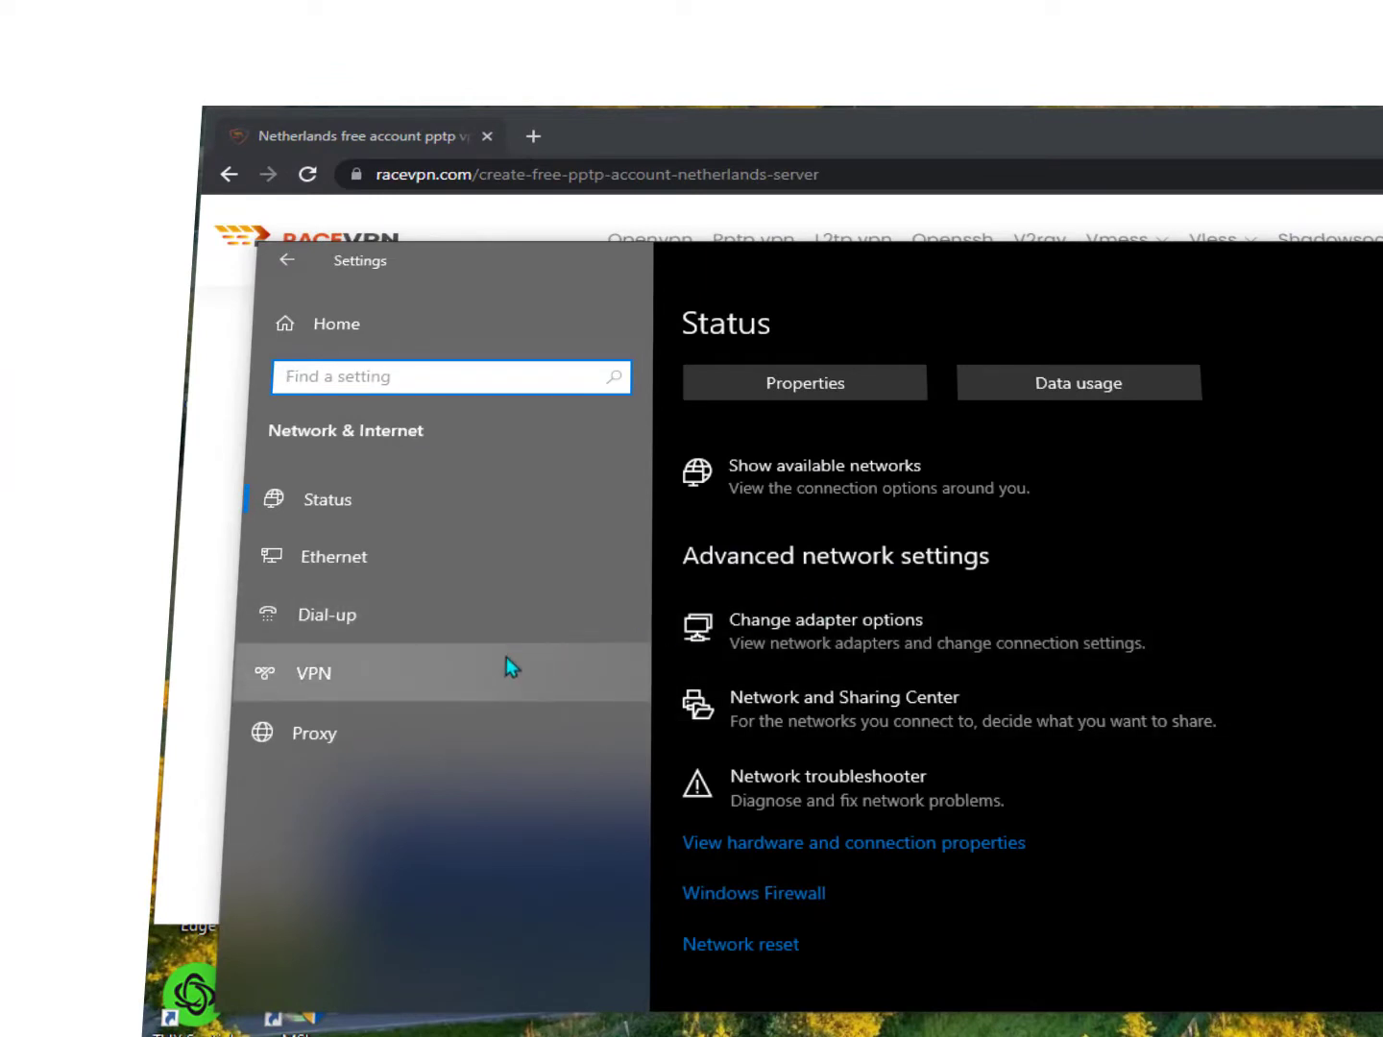
{"action": "left_click", "coordinate": [386, 680]}
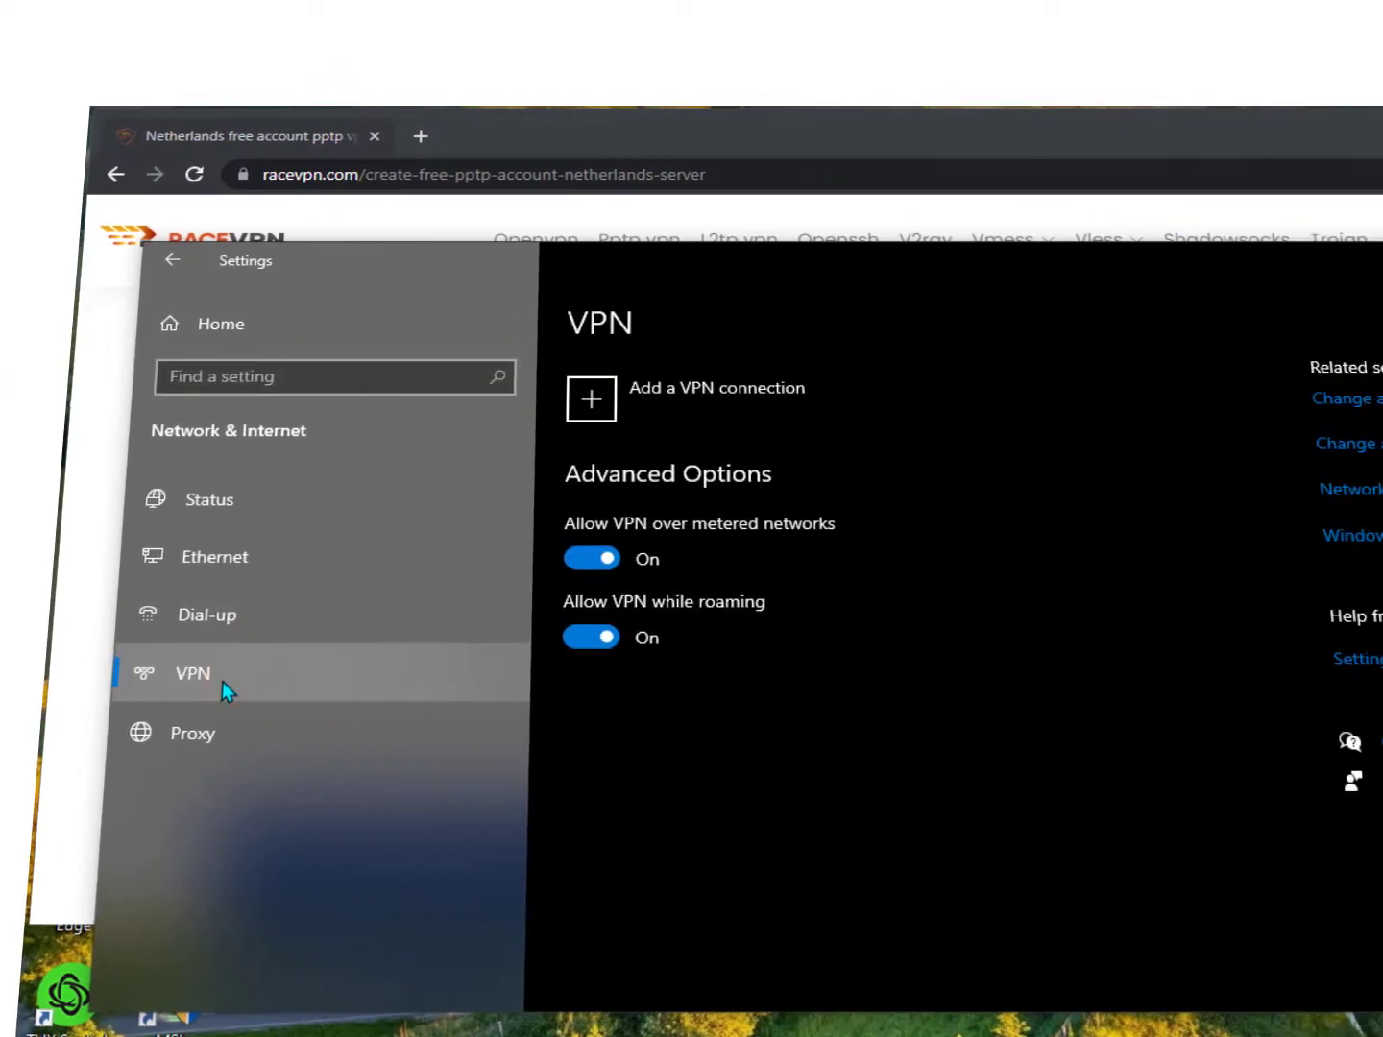
{"action": "left_click", "coordinate": [536, 406]}
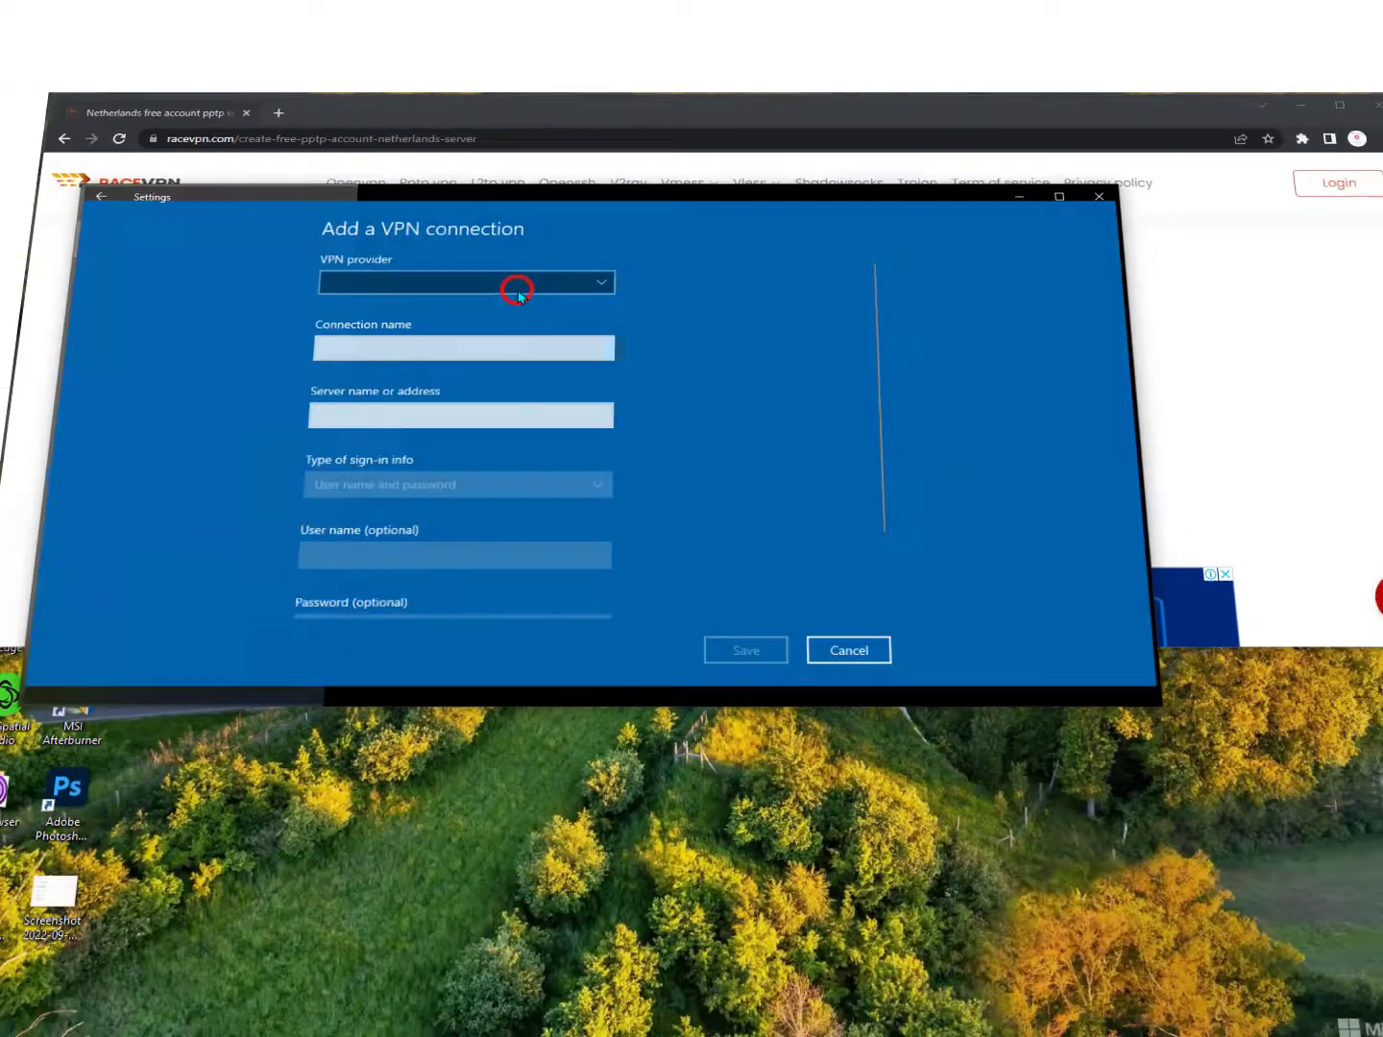
{"action": "left_click_drag", "start_coordinate": [529, 168], "coordinate": [707, 329]}
Choose Windows (built-in) as provider and name the connection Neitherland.
{"action": "left_click", "coordinate": [665, 402]}
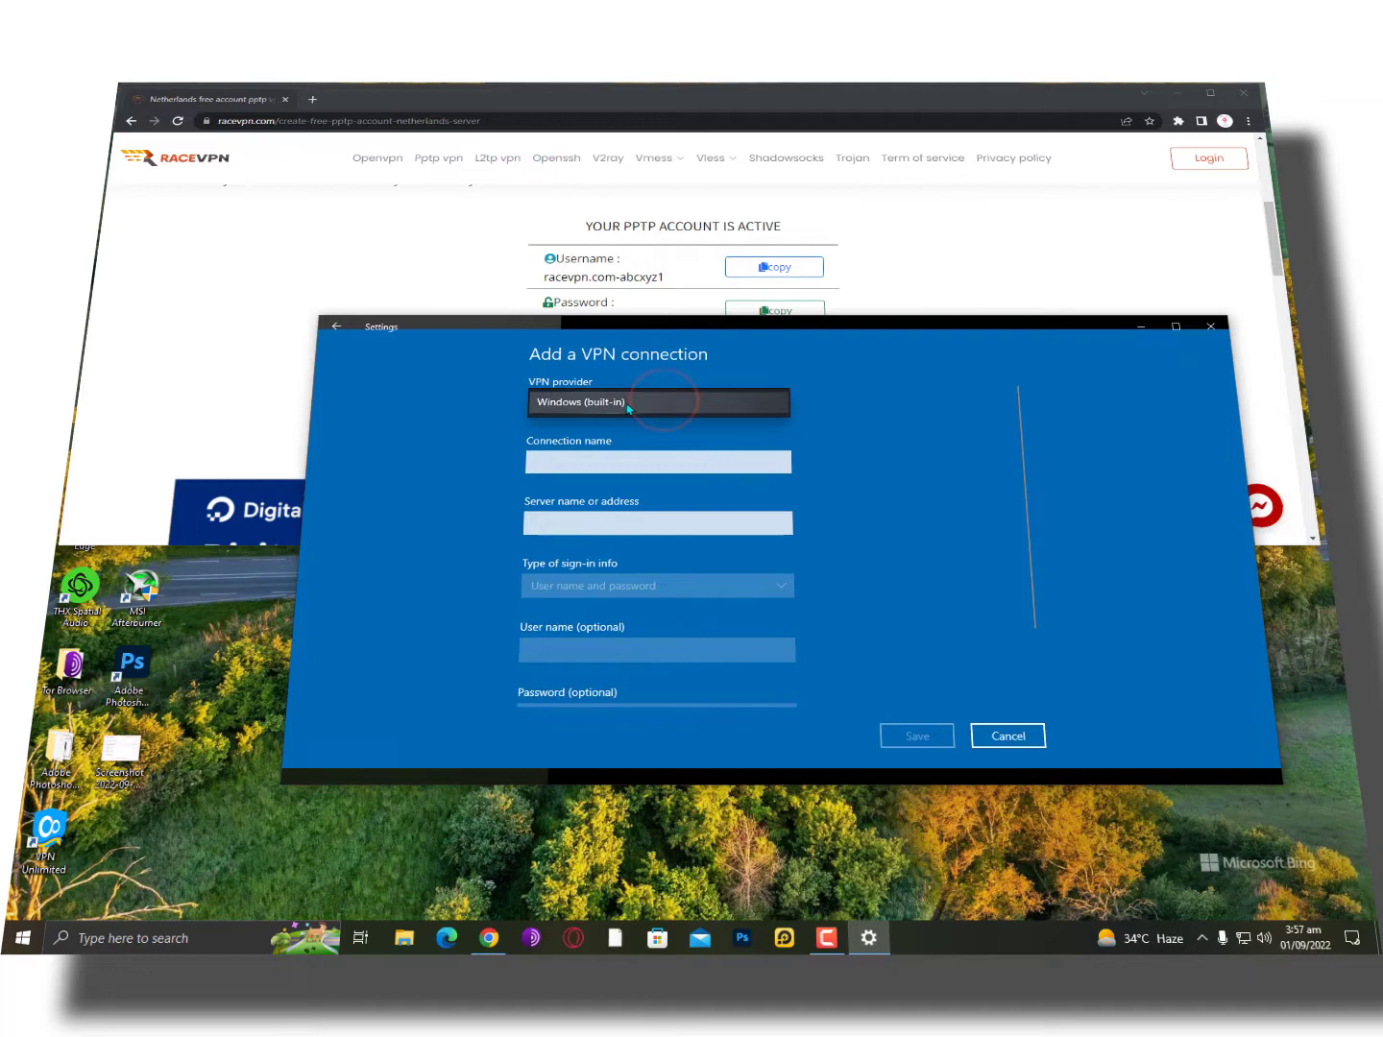
{"action": "left_click", "coordinate": [628, 405]}
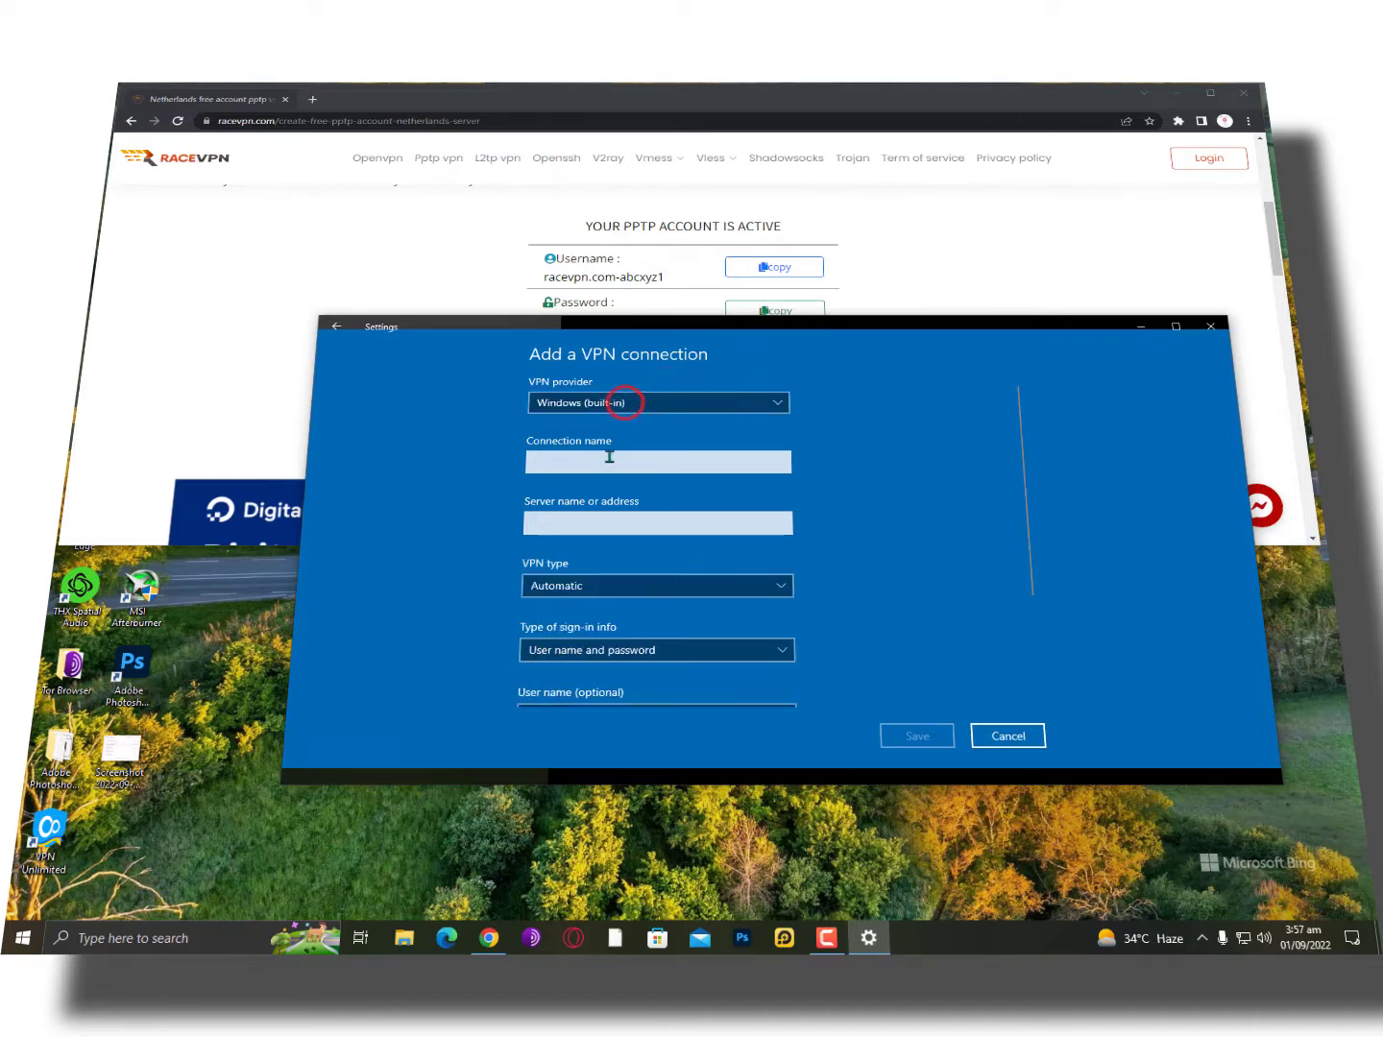
{"action": "left_click", "coordinate": [608, 463]}
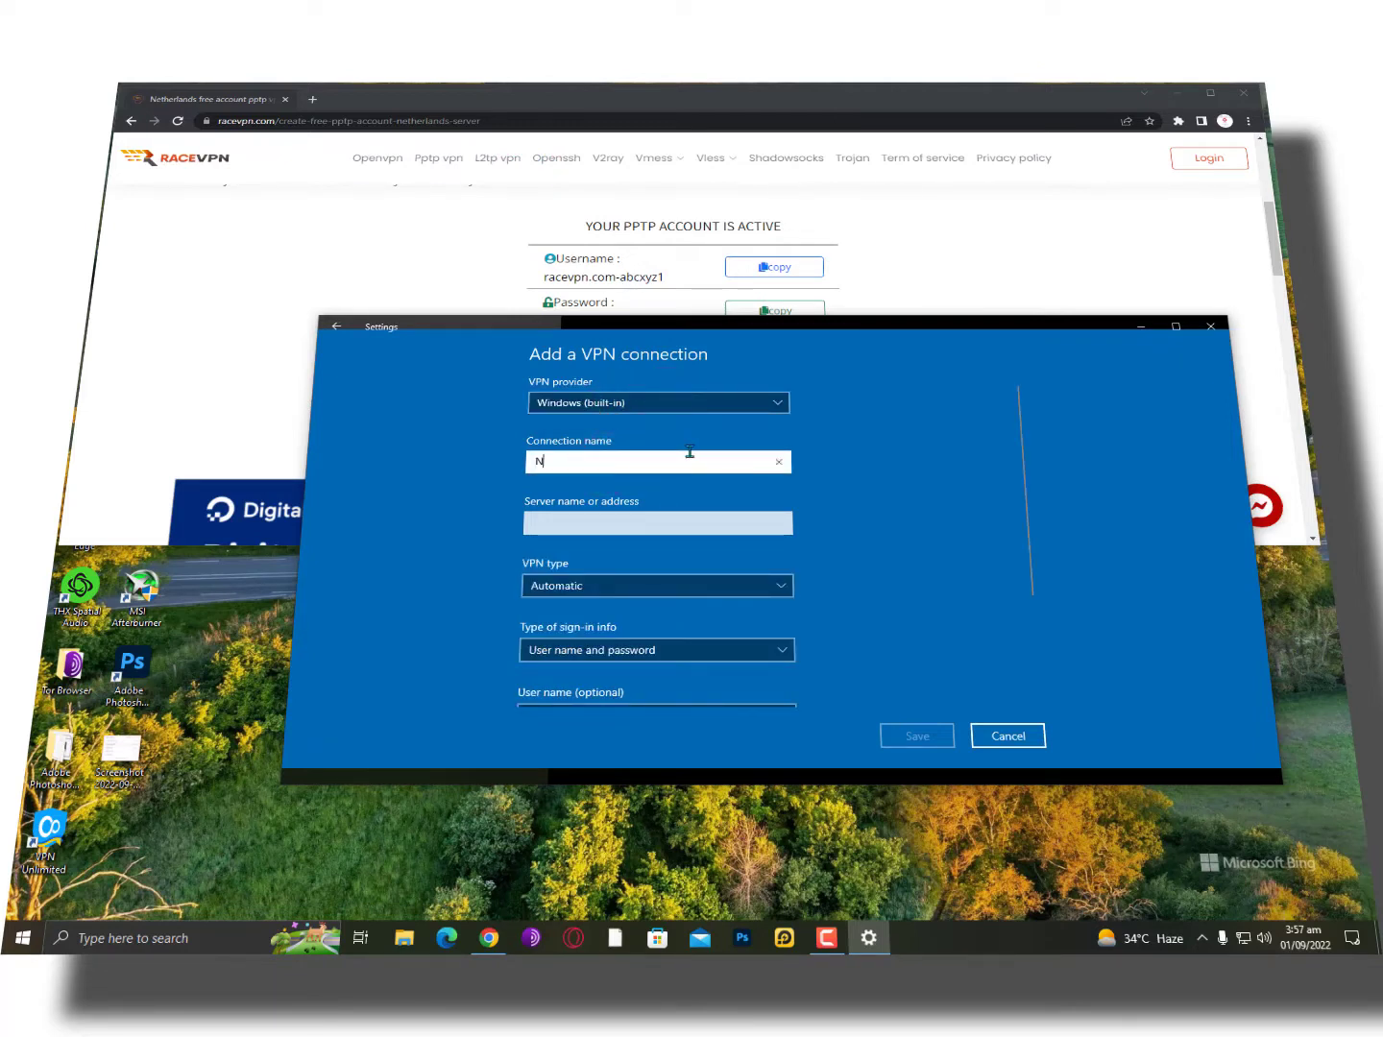
{"action": "type", "text": "Neither"}
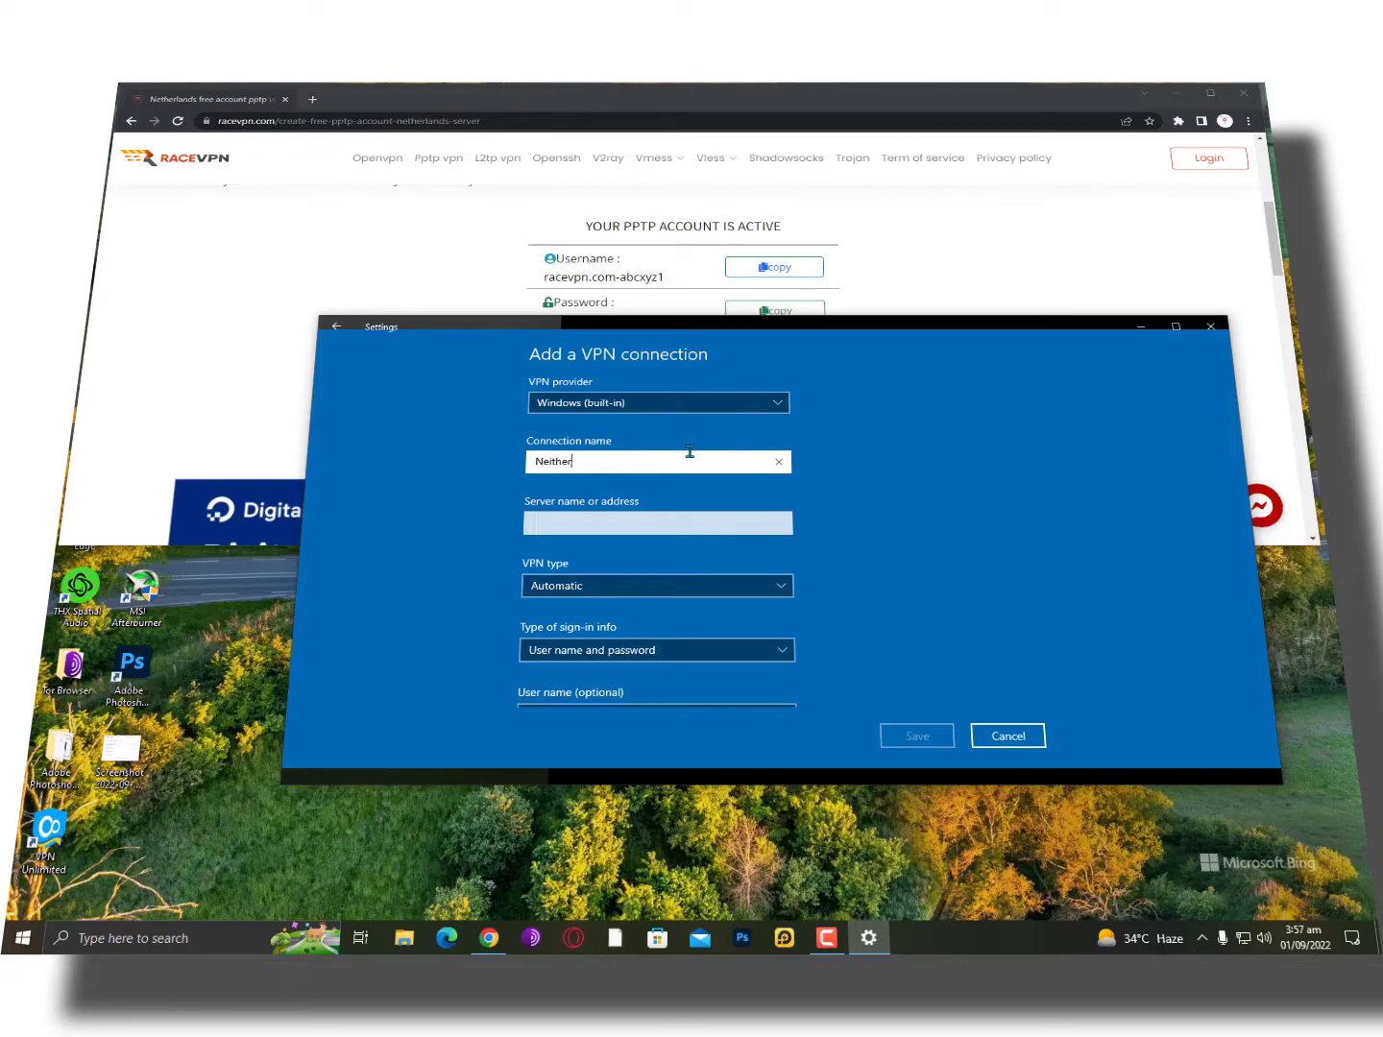
{"action": "type", "text": "land"}
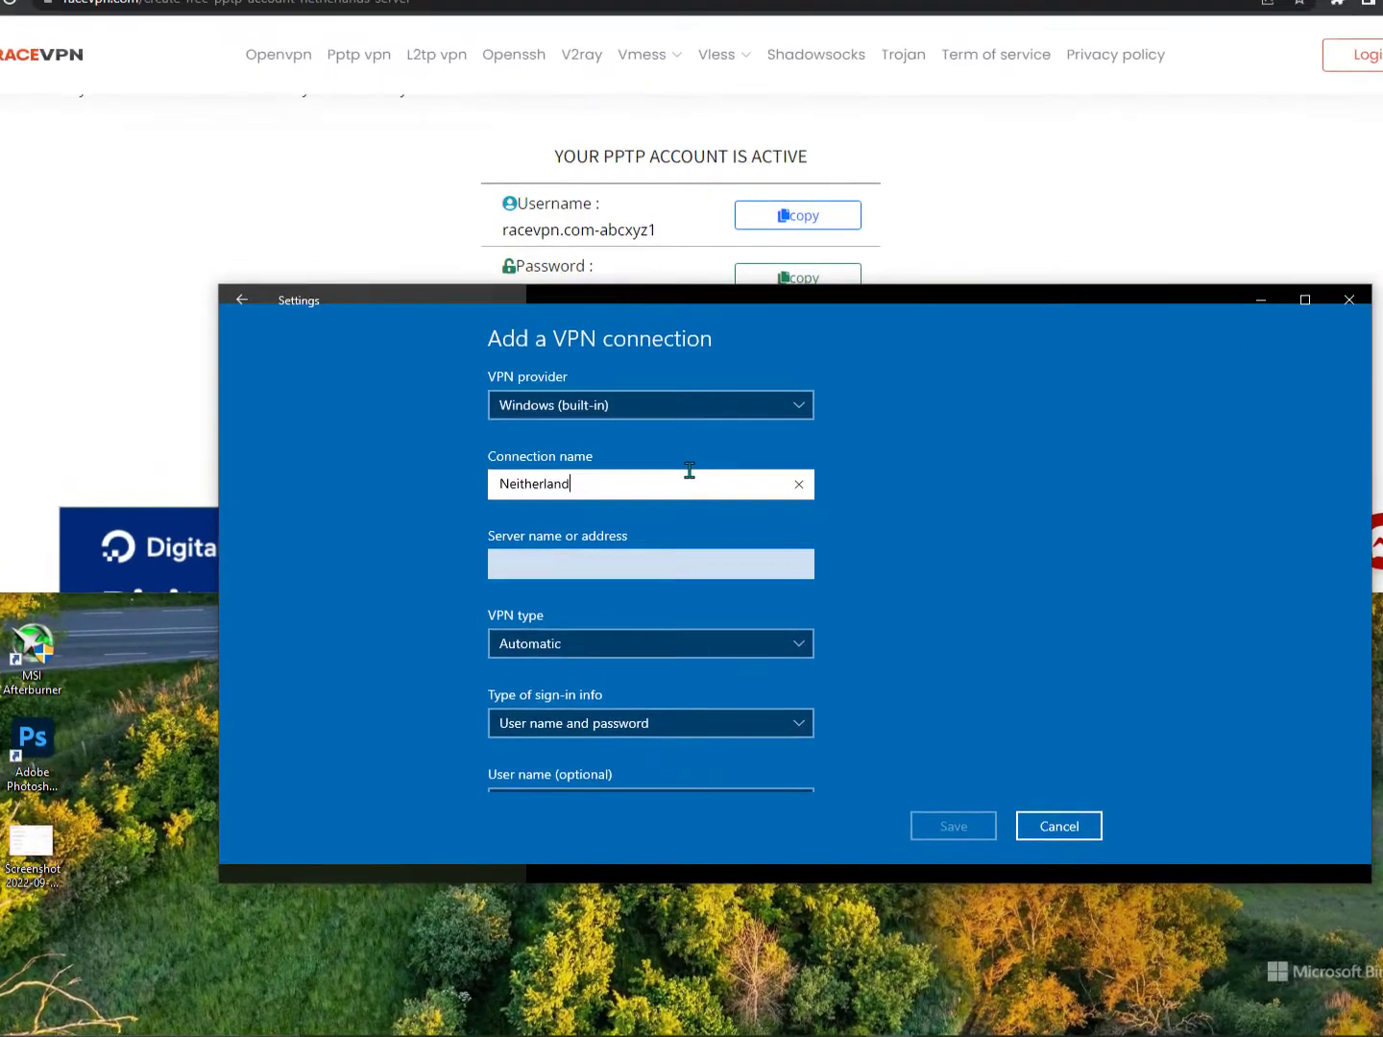
{"action": "left_click", "coordinate": [669, 558]}
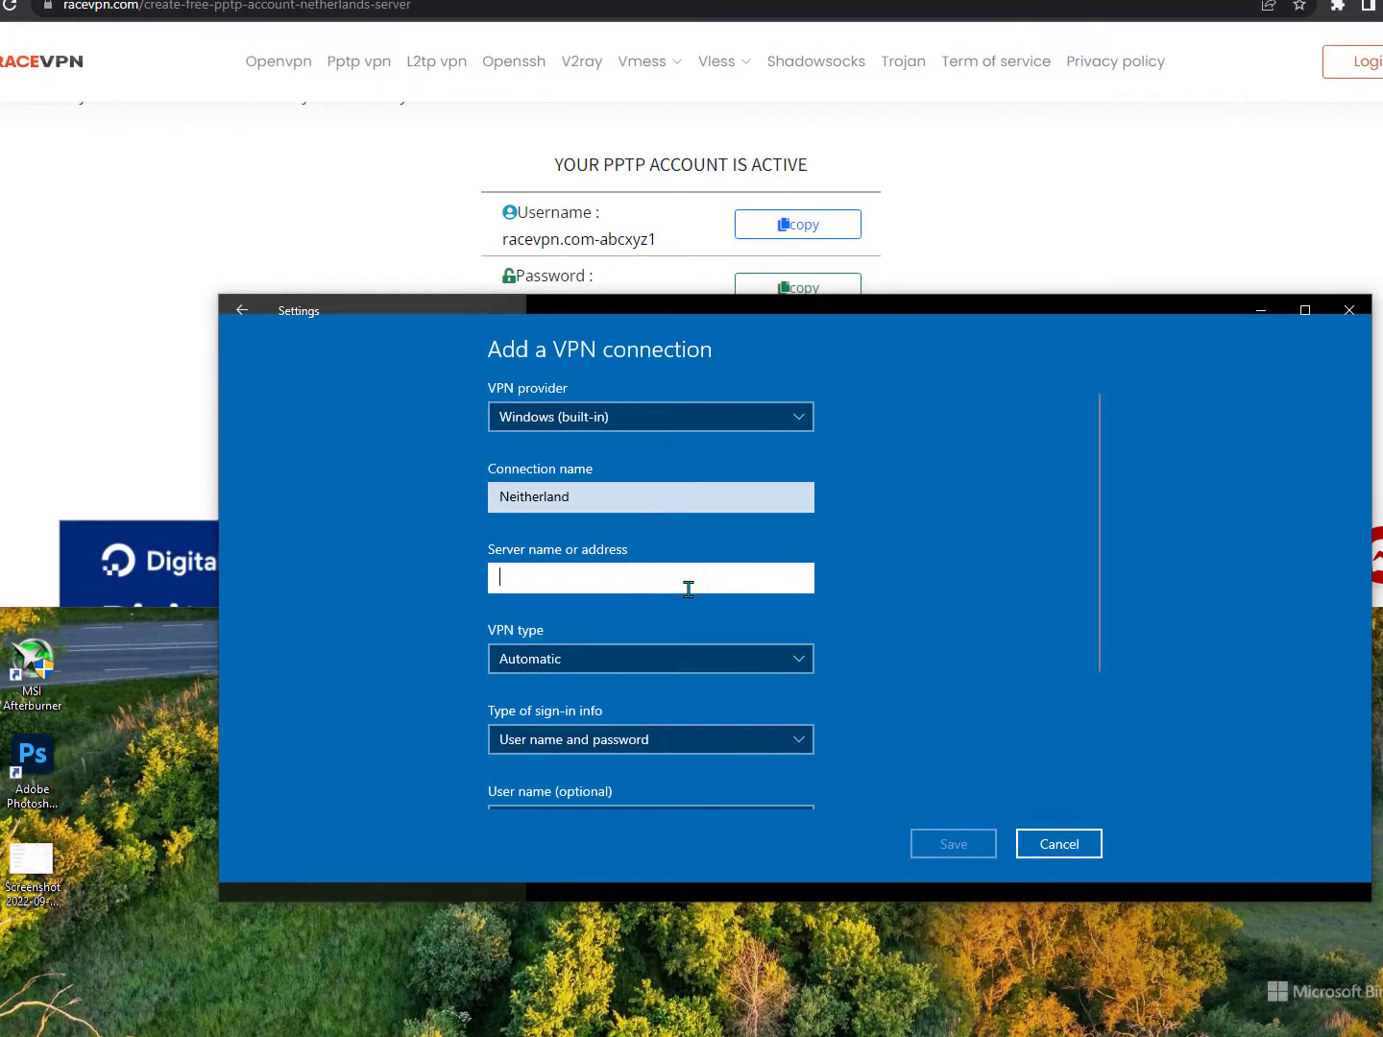
Copy nl-pptp.racevpn.com from the RaceVPN page into the server name field.
{"action": "left_click", "coordinate": [296, 182]}
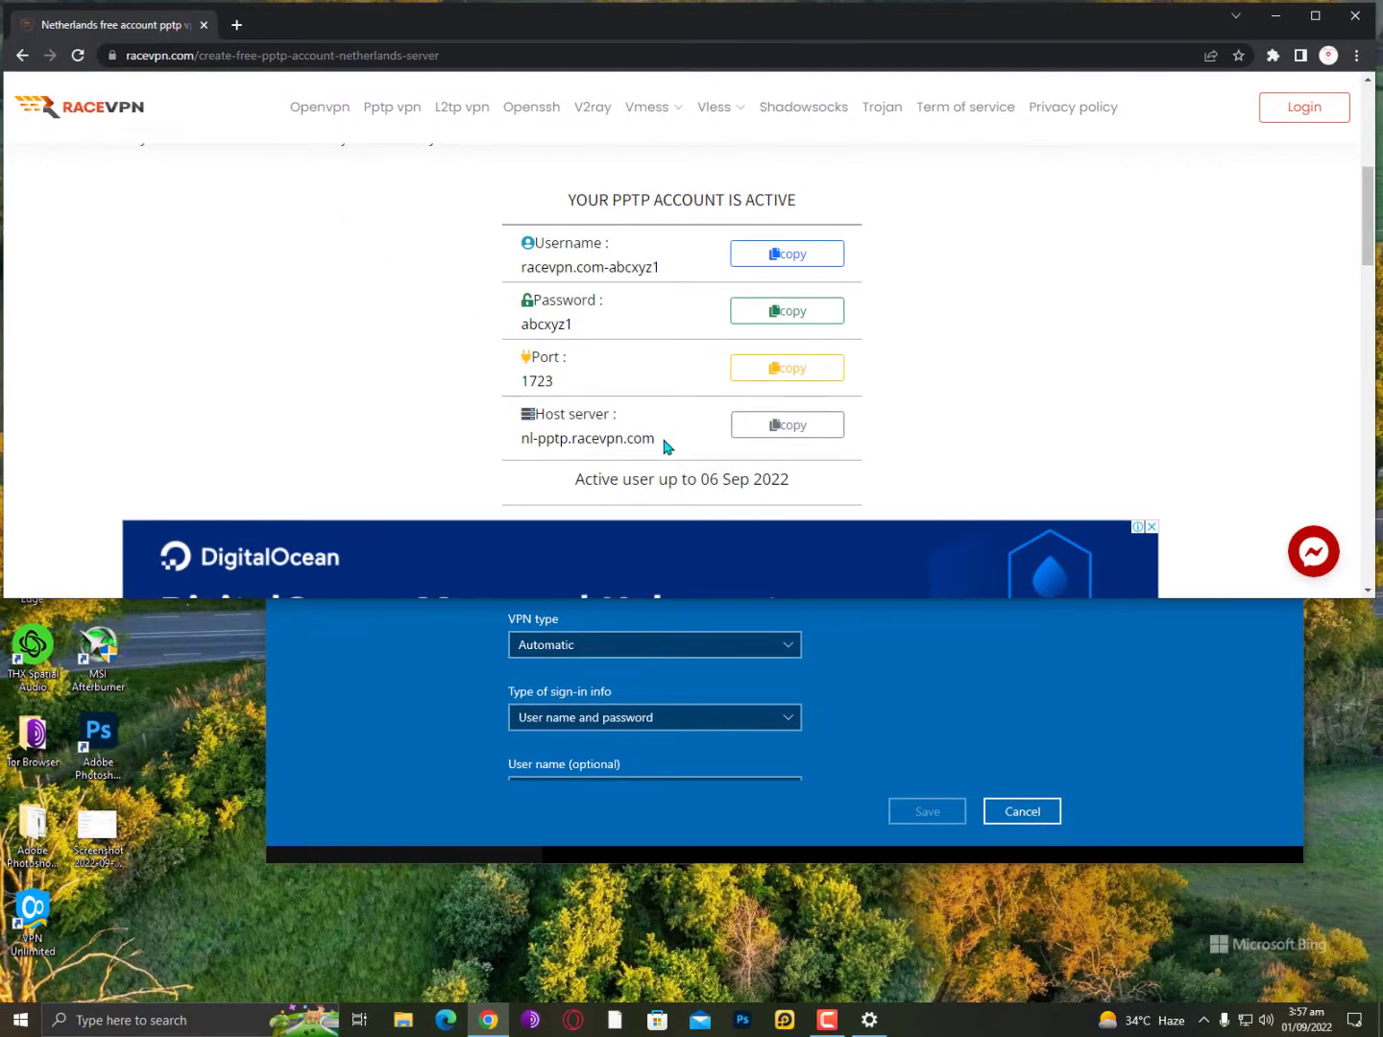
{"action": "left_click_drag", "start_coordinate": [661, 439], "coordinate": [513, 445]}
{"action": "right_click", "coordinate": [588, 439]}
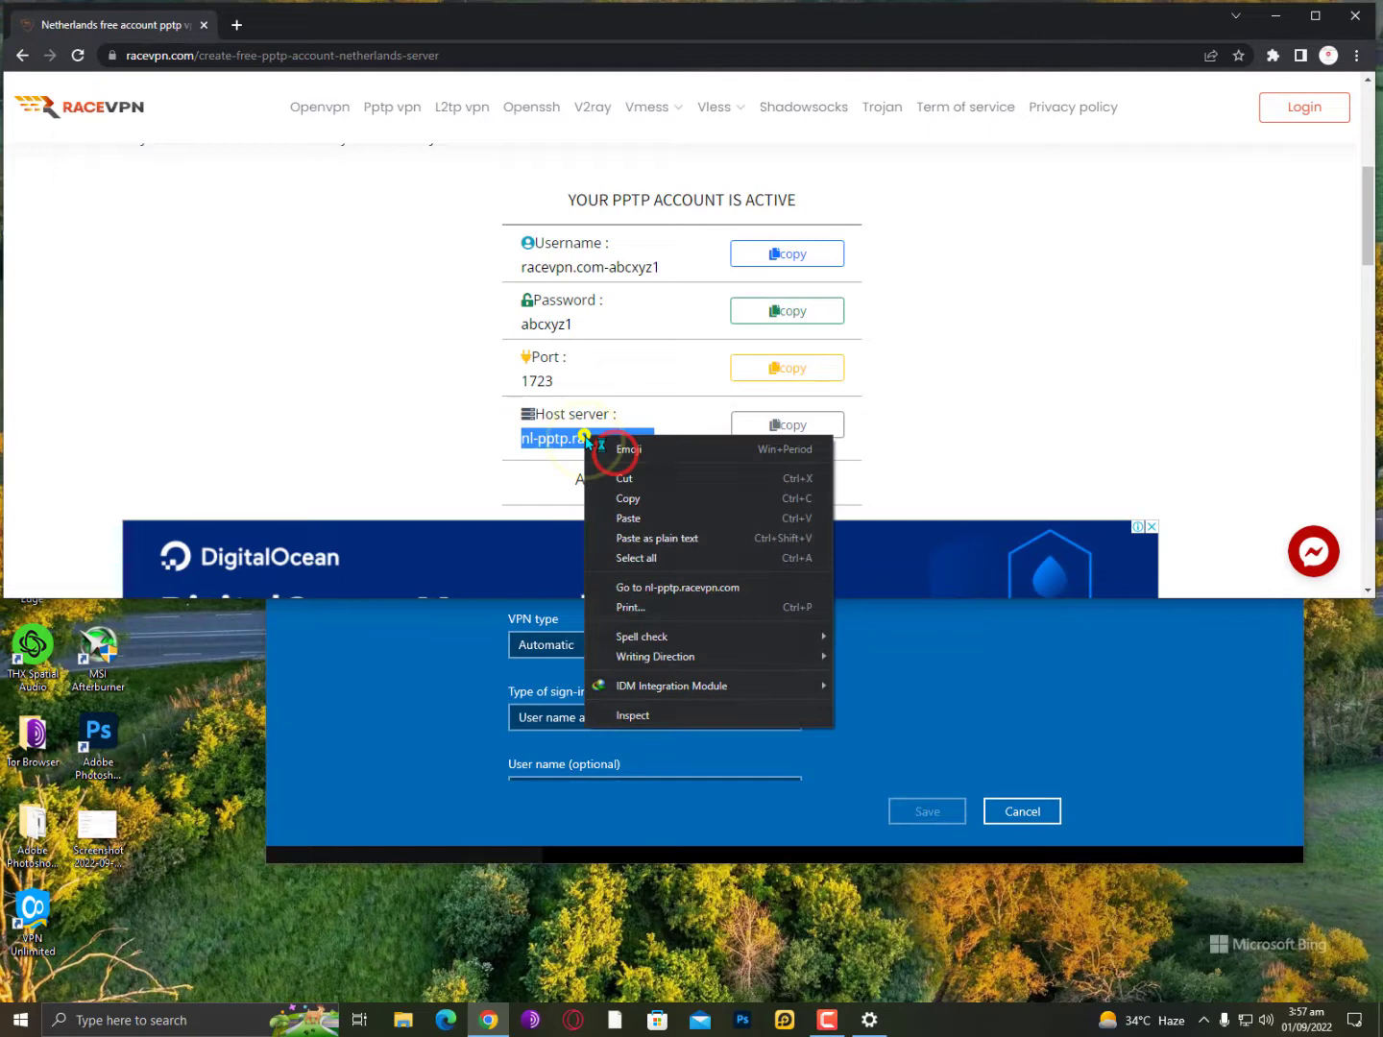
{"action": "left_click", "coordinate": [635, 497]}
{"action": "left_click", "coordinate": [966, 679]}
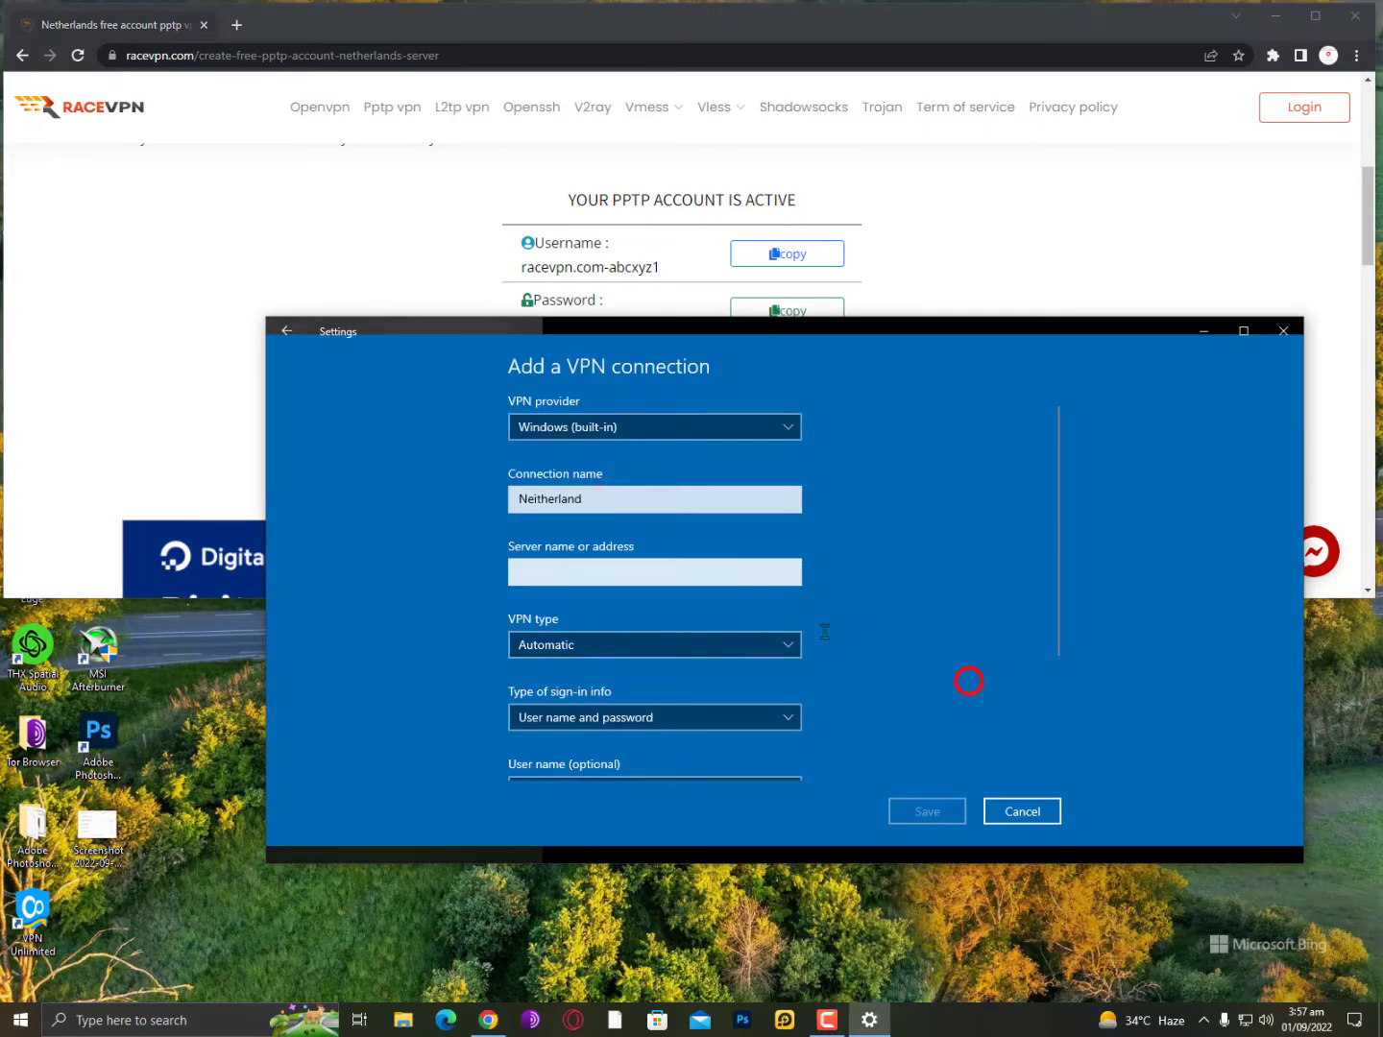
{"action": "left_click", "coordinate": [652, 572]}
{"action": "key", "text": "ctrl+v"}
{"action": "scroll", "coordinate": [645, 555], "scroll_direction": "down", "scroll_amount": 2}
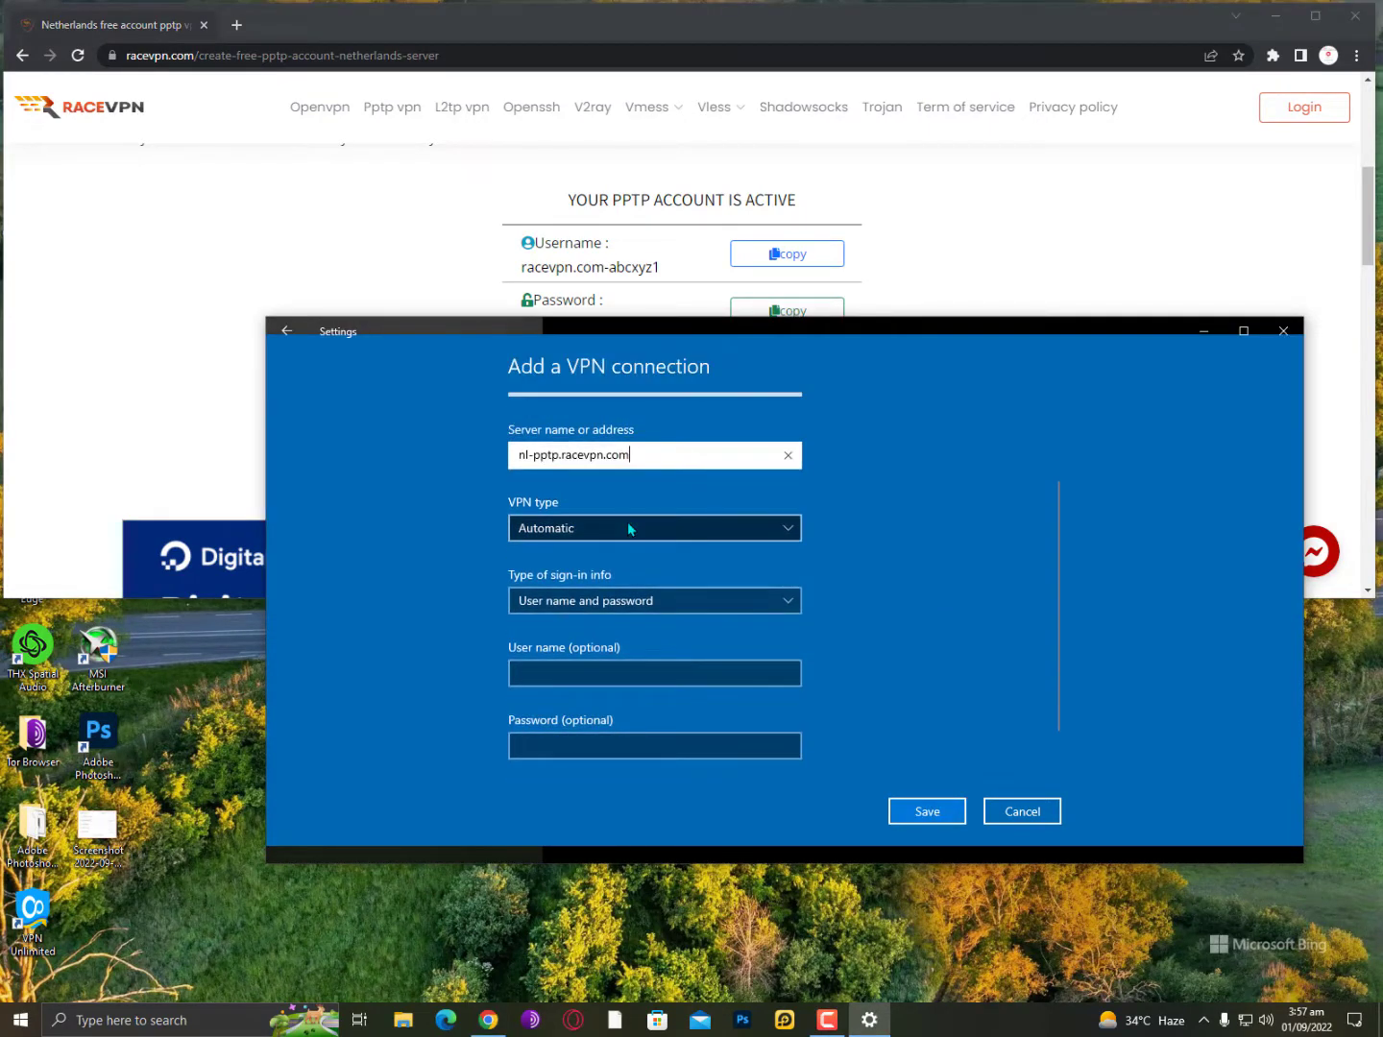
Set the VPN type to PPTP and keep user name and password sign-in.
{"action": "left_click", "coordinate": [632, 529]}
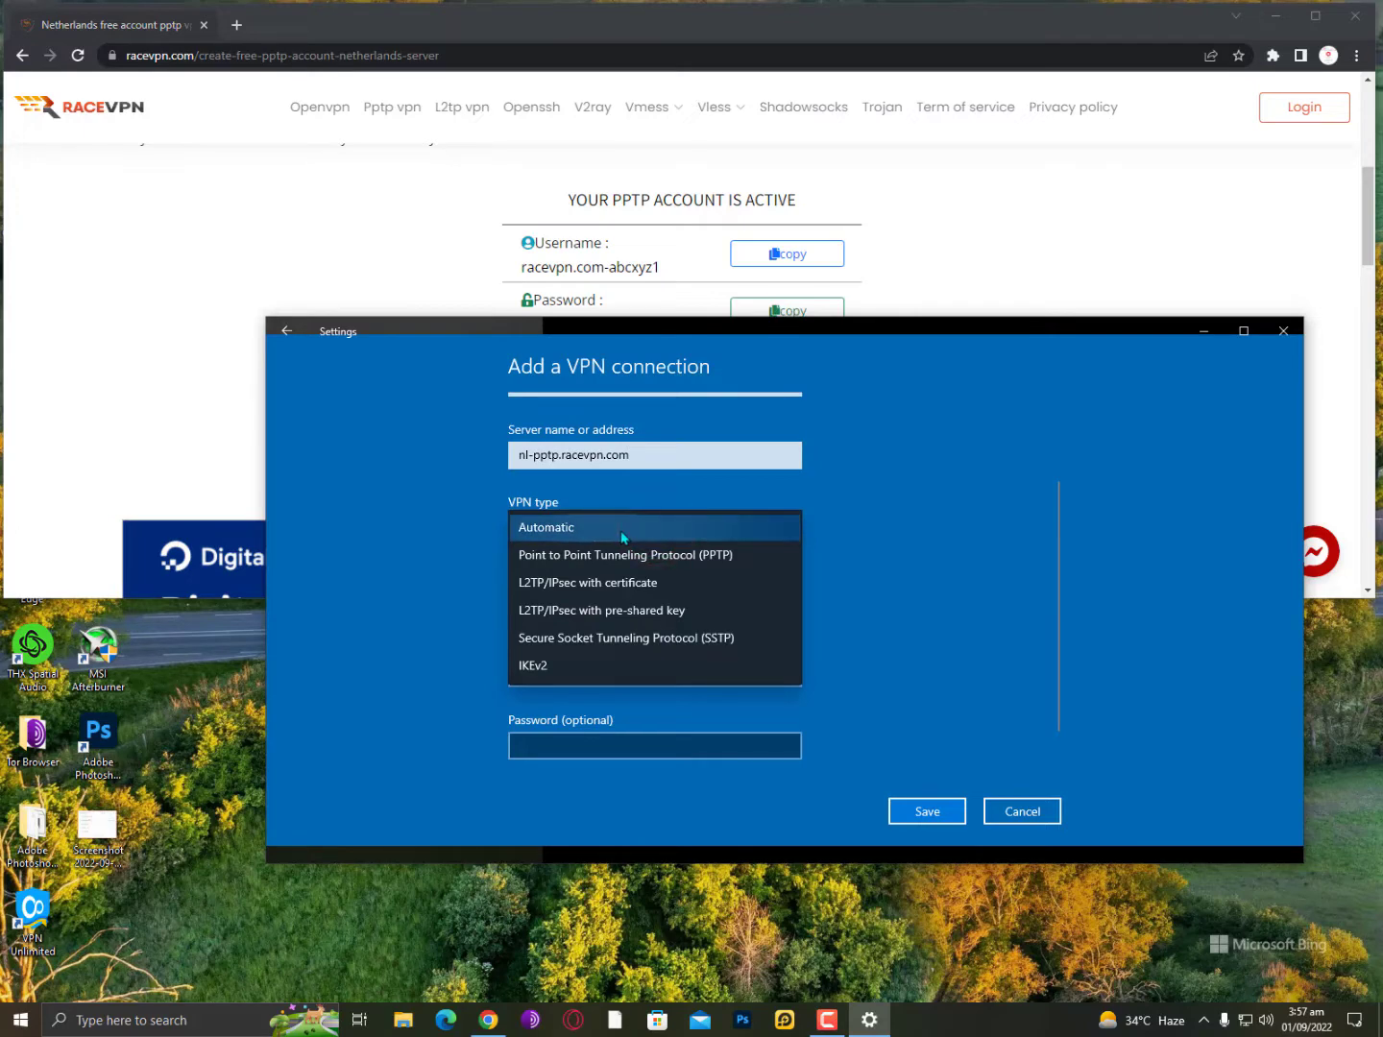
{"action": "key", "text": "Down"}
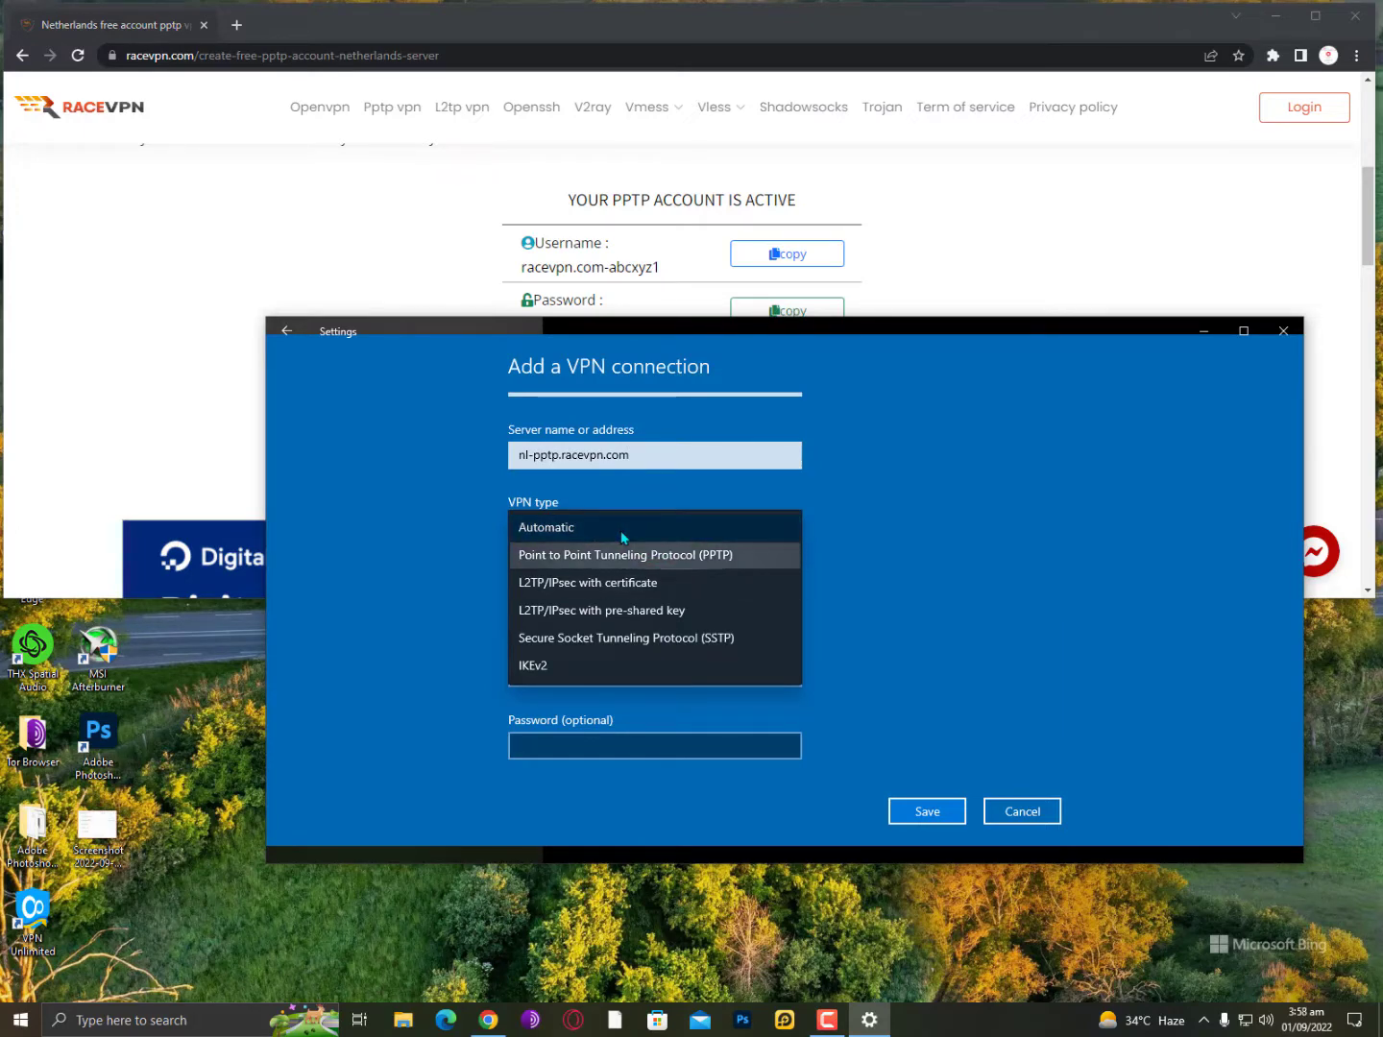
{"action": "left_click", "coordinate": [747, 563]}
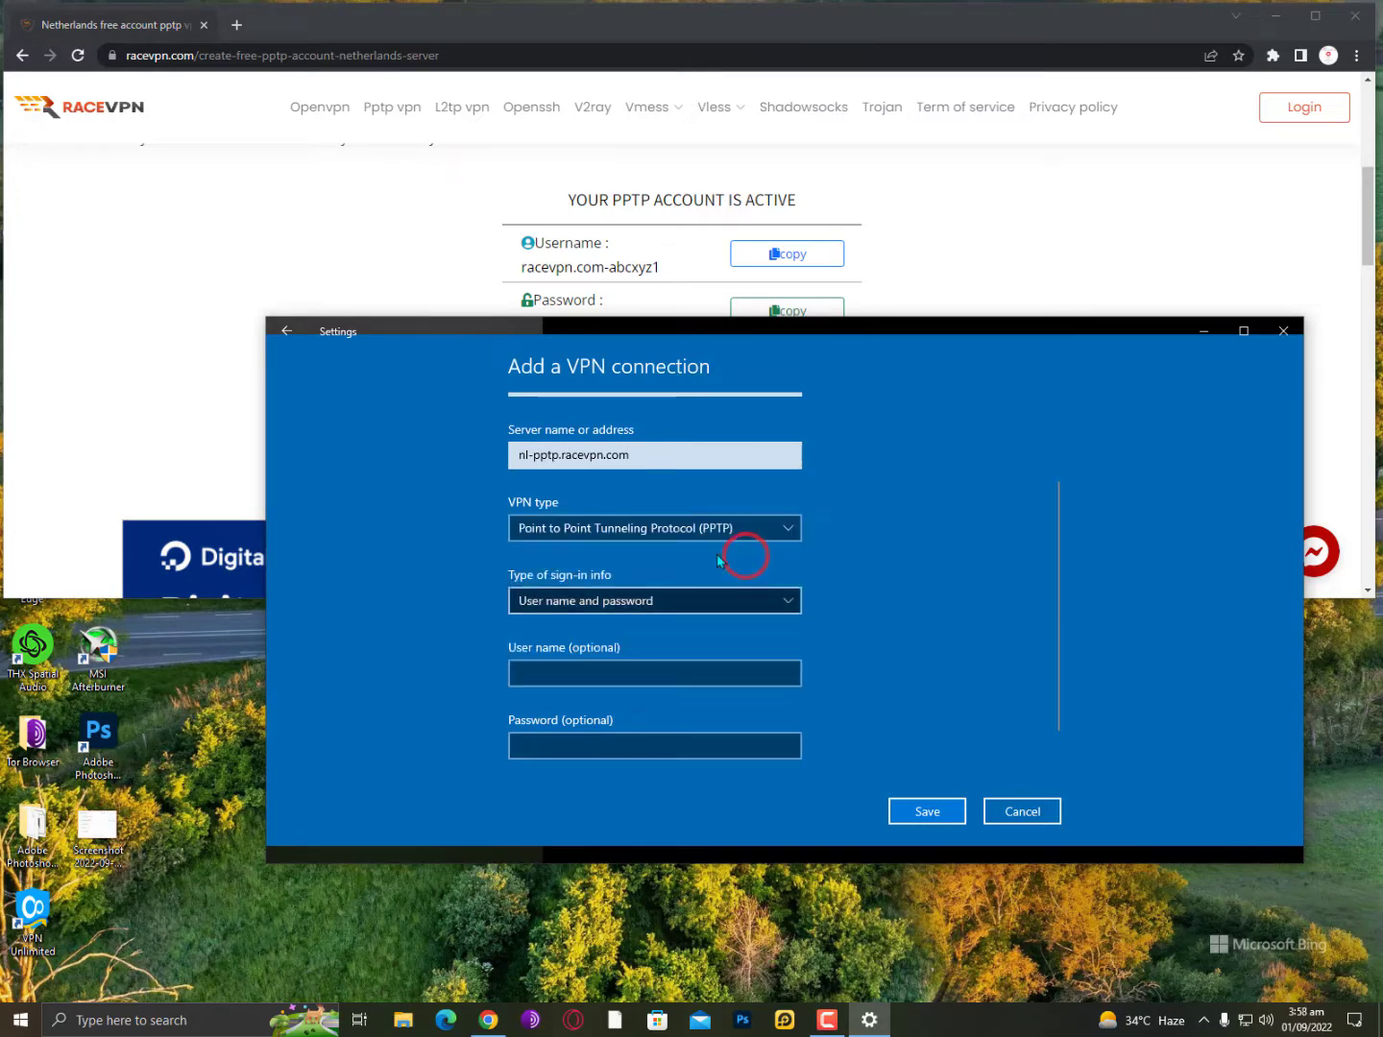
{"action": "scroll", "coordinate": [740, 555], "scroll_direction": "down", "scroll_amount": 1}
{"action": "left_click", "coordinate": [611, 549]}
{"action": "left_click", "coordinate": [610, 545]}
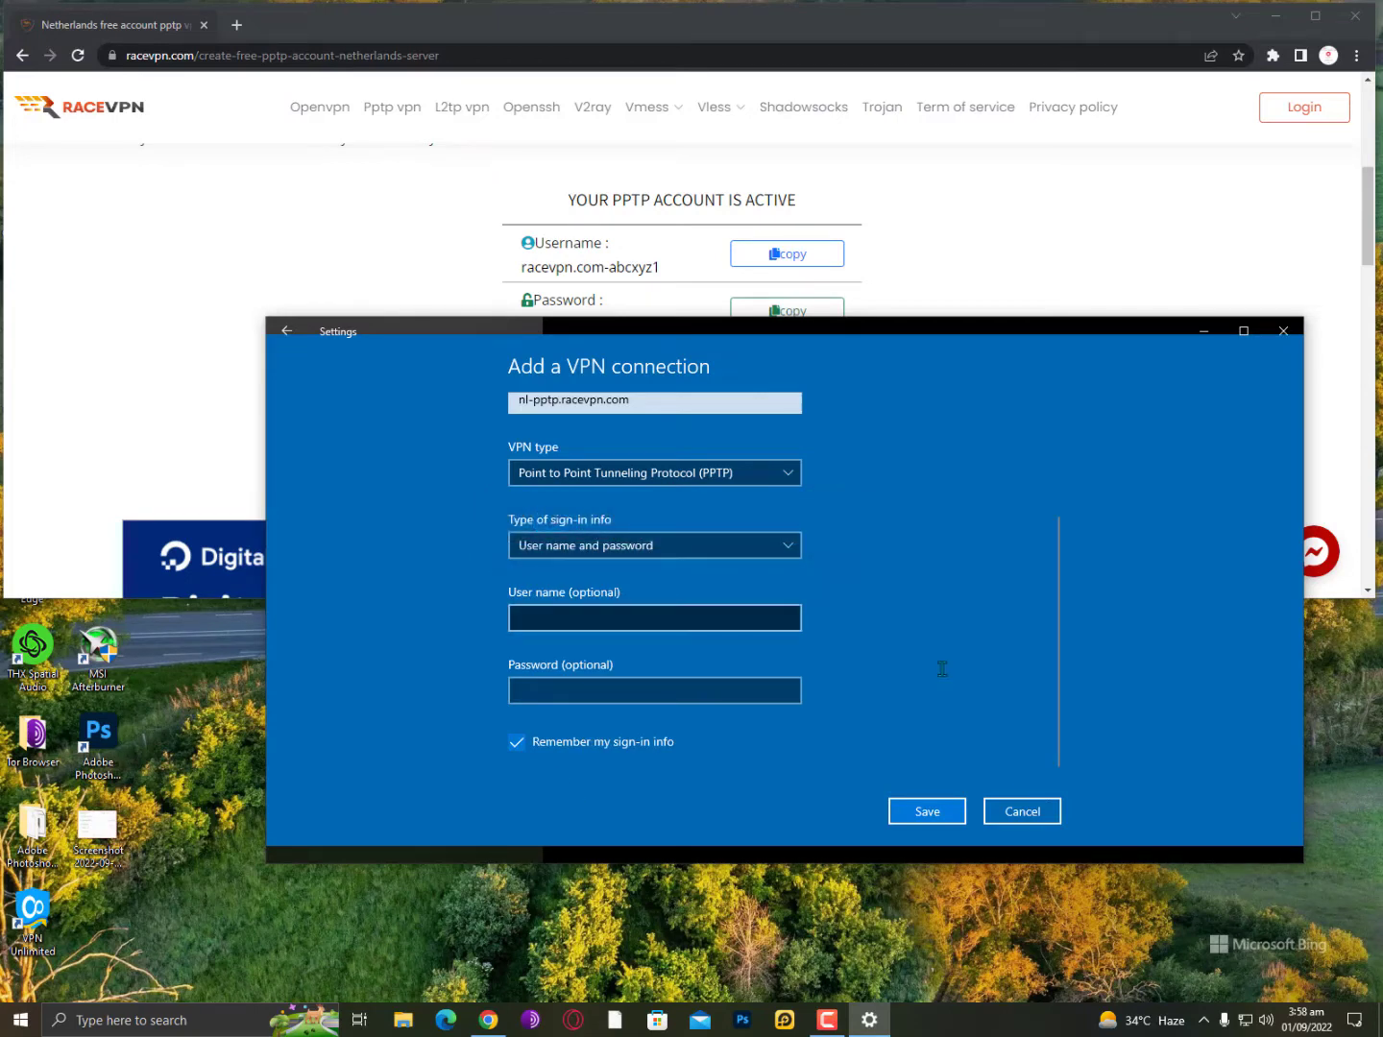
Copy the account username from RaceVPN into the VPN form's User name field.
{"action": "left_click", "coordinate": [190, 376]}
{"action": "double_click", "coordinate": [547, 326]}
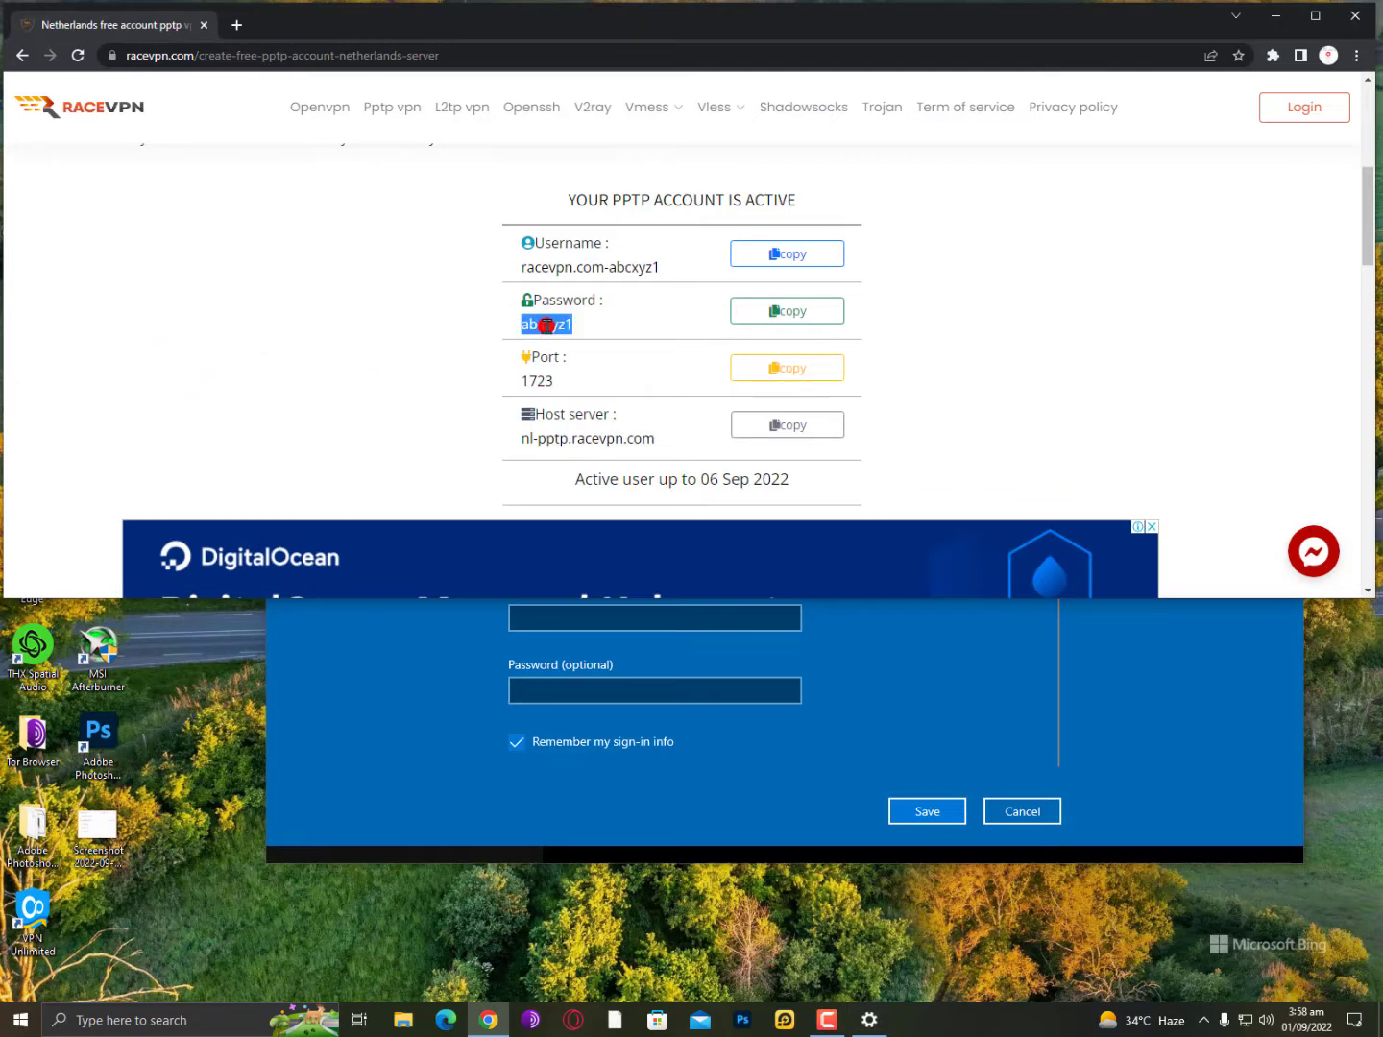
{"action": "triple_click", "coordinate": [565, 269]}
{"action": "right_click", "coordinate": [550, 272]}
{"action": "left_click", "coordinate": [617, 275]}
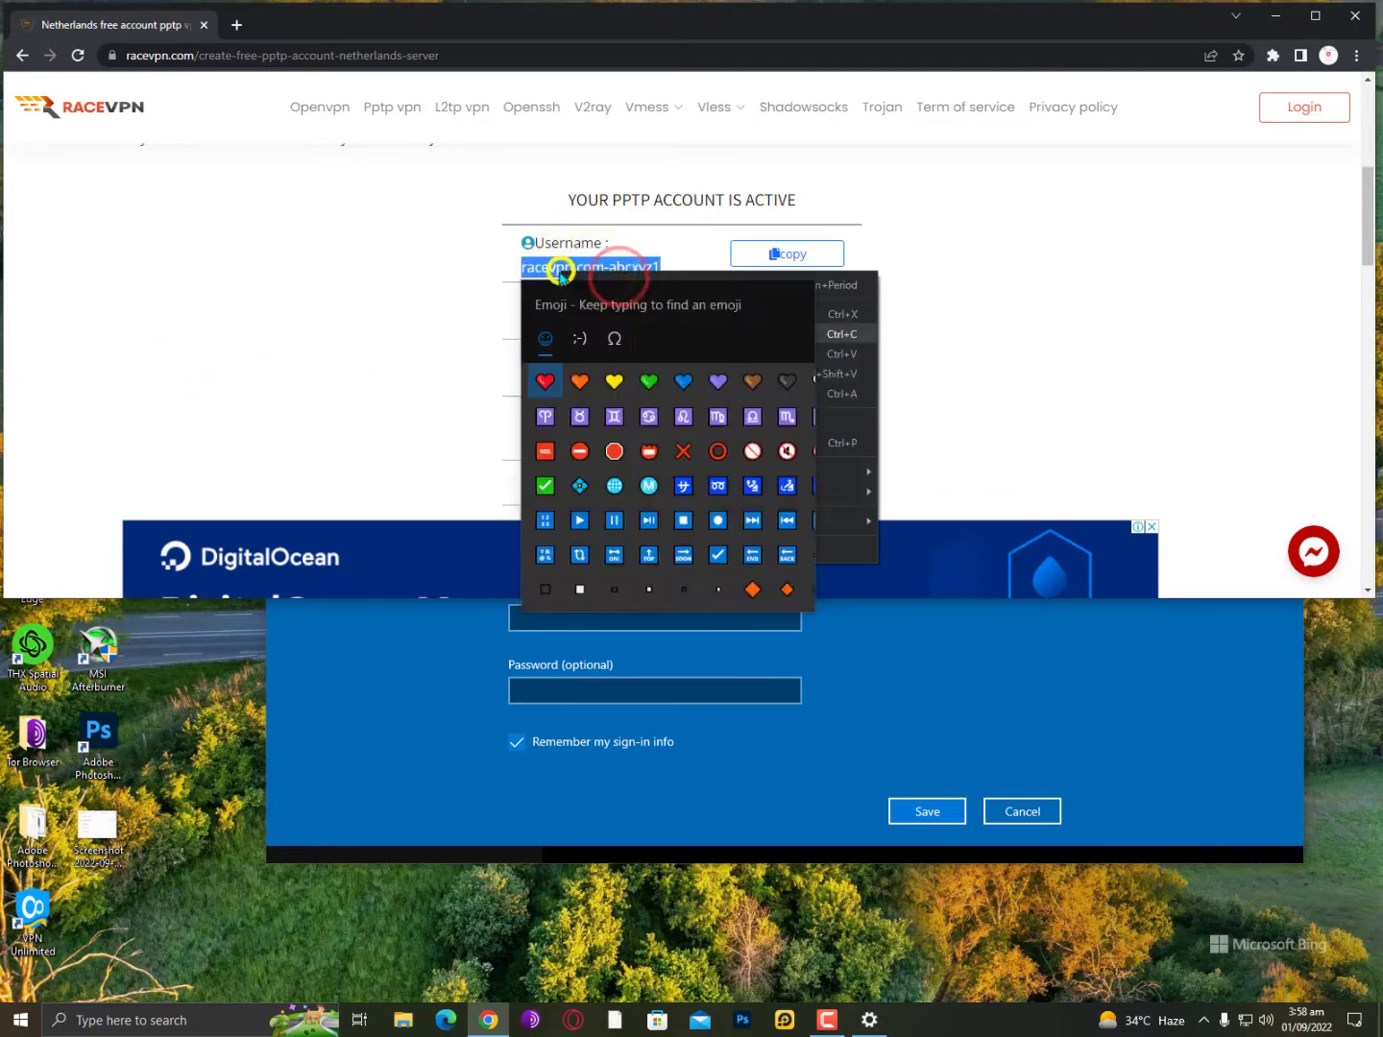
{"action": "left_click", "coordinate": [448, 277]}
{"action": "right_click", "coordinate": [581, 273]}
{"action": "left_click", "coordinate": [623, 333]}
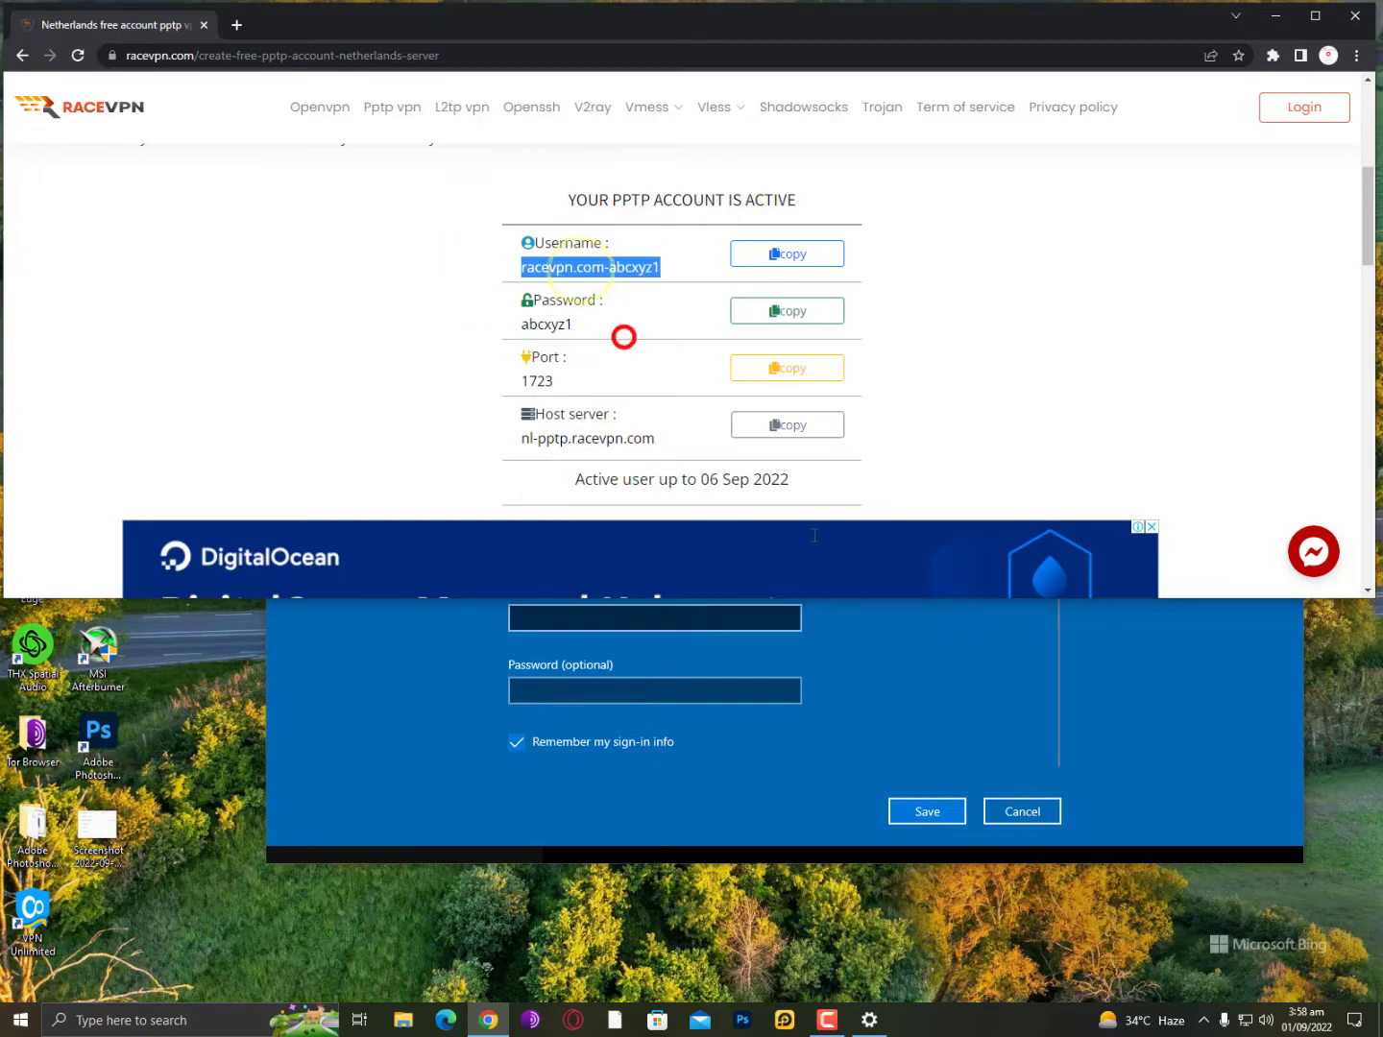
{"action": "left_click", "coordinate": [951, 677]}
{"action": "right_click", "coordinate": [672, 615]}
{"action": "left_click", "coordinate": [717, 631]}
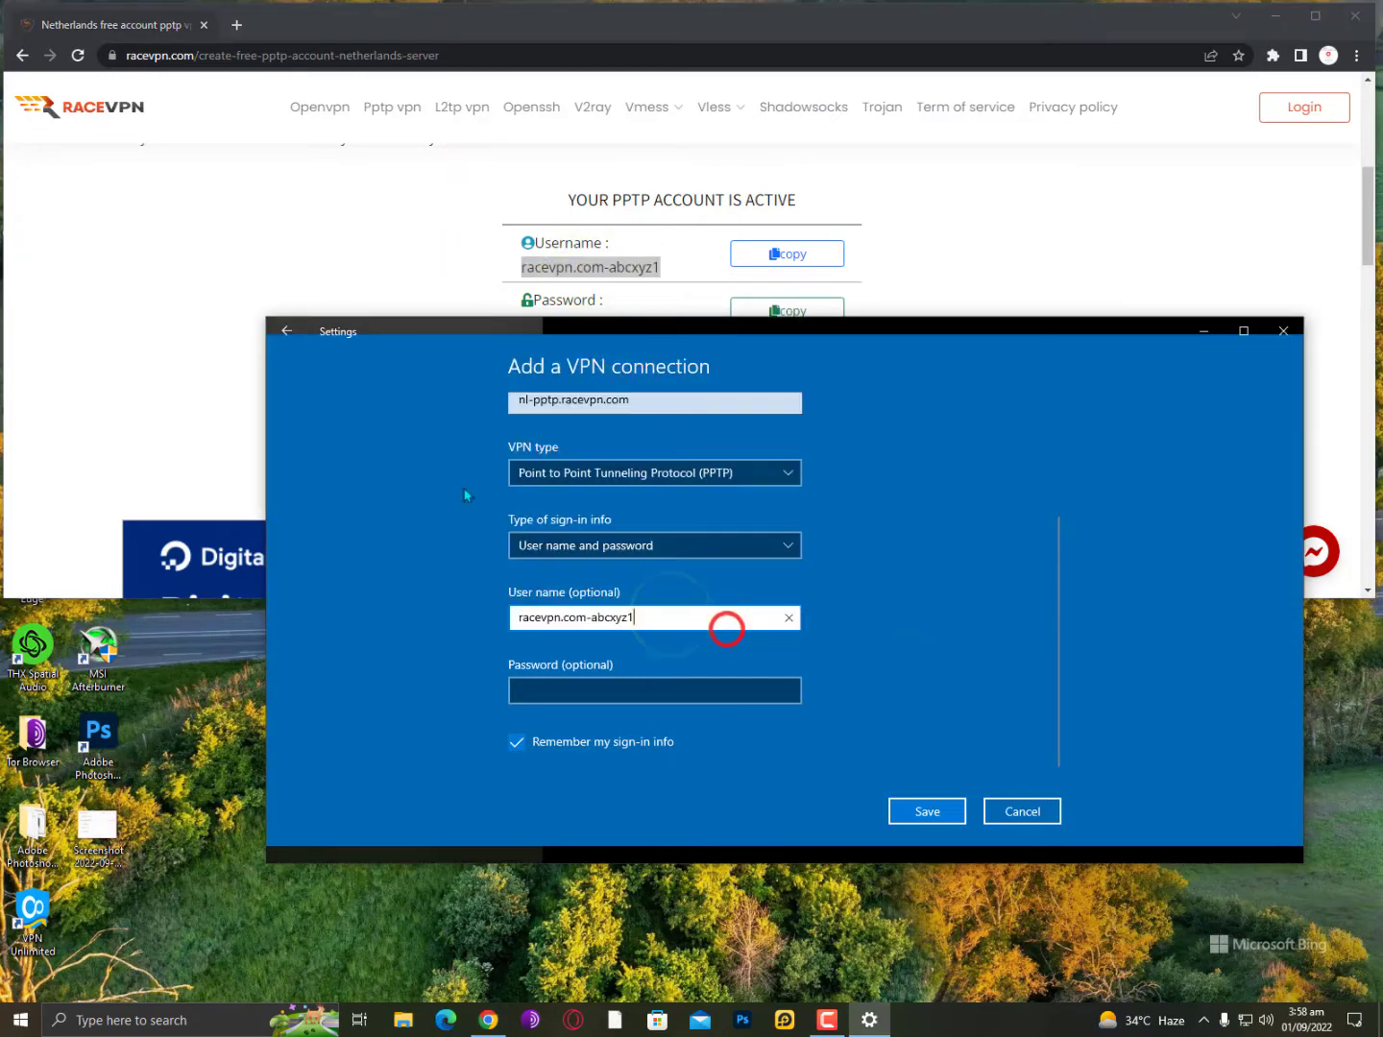
Copy the account password from RaceVPN into the VPN form's Password field.
{"action": "left_click", "coordinate": [192, 346]}
{"action": "double_click", "coordinate": [193, 342]}
{"action": "left_click", "coordinate": [549, 382]}
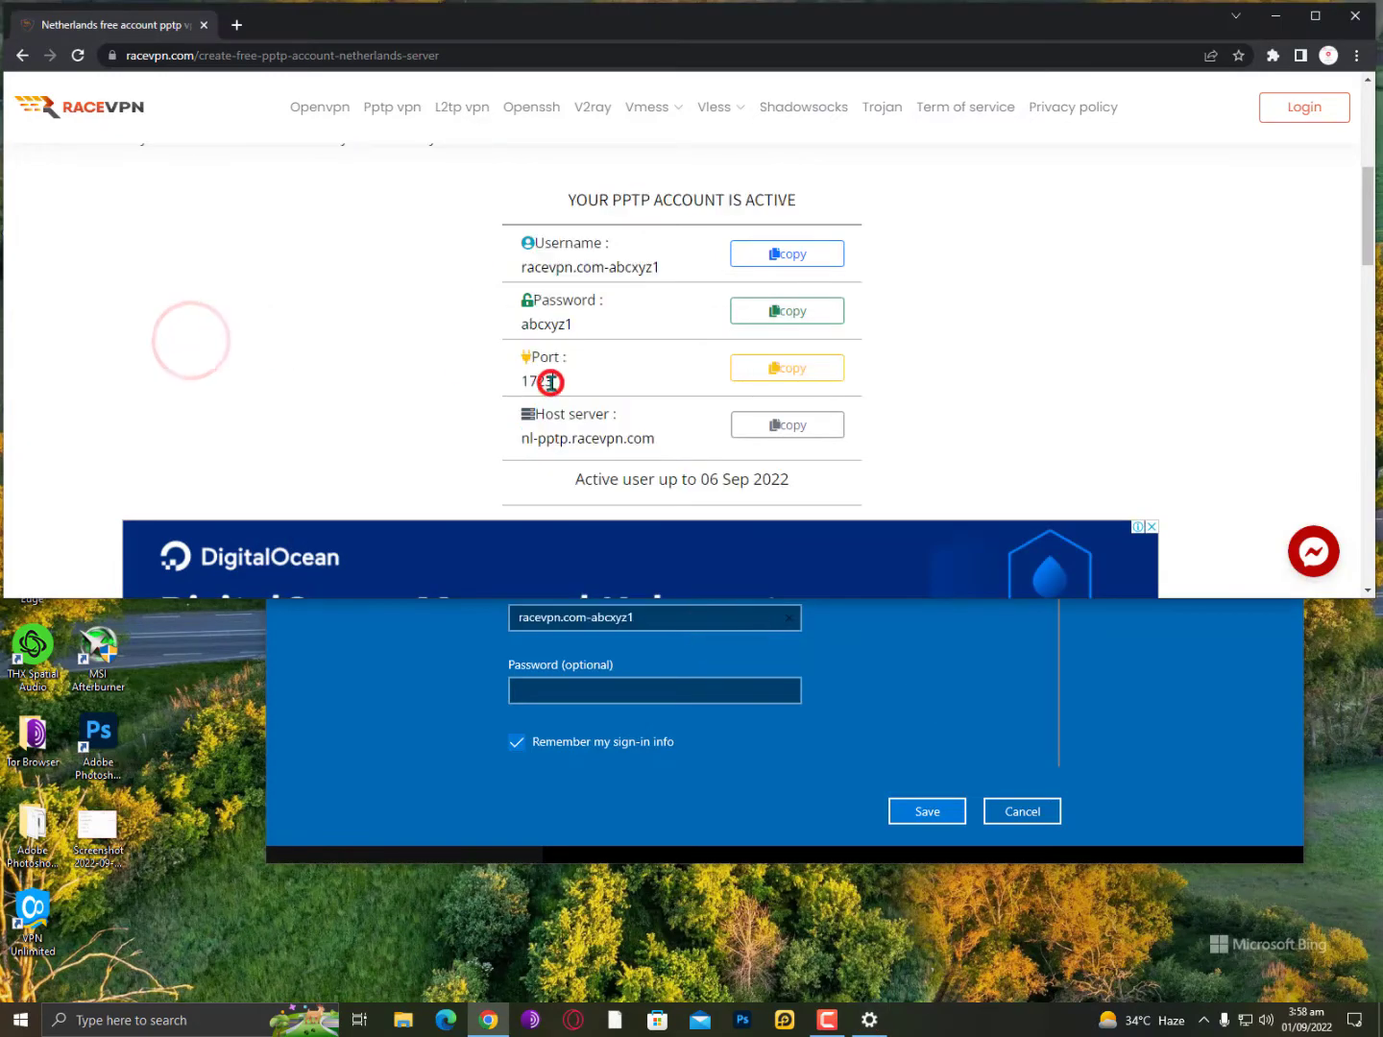
{"action": "double_click", "coordinate": [555, 323]}
{"action": "right_click", "coordinate": [561, 325]}
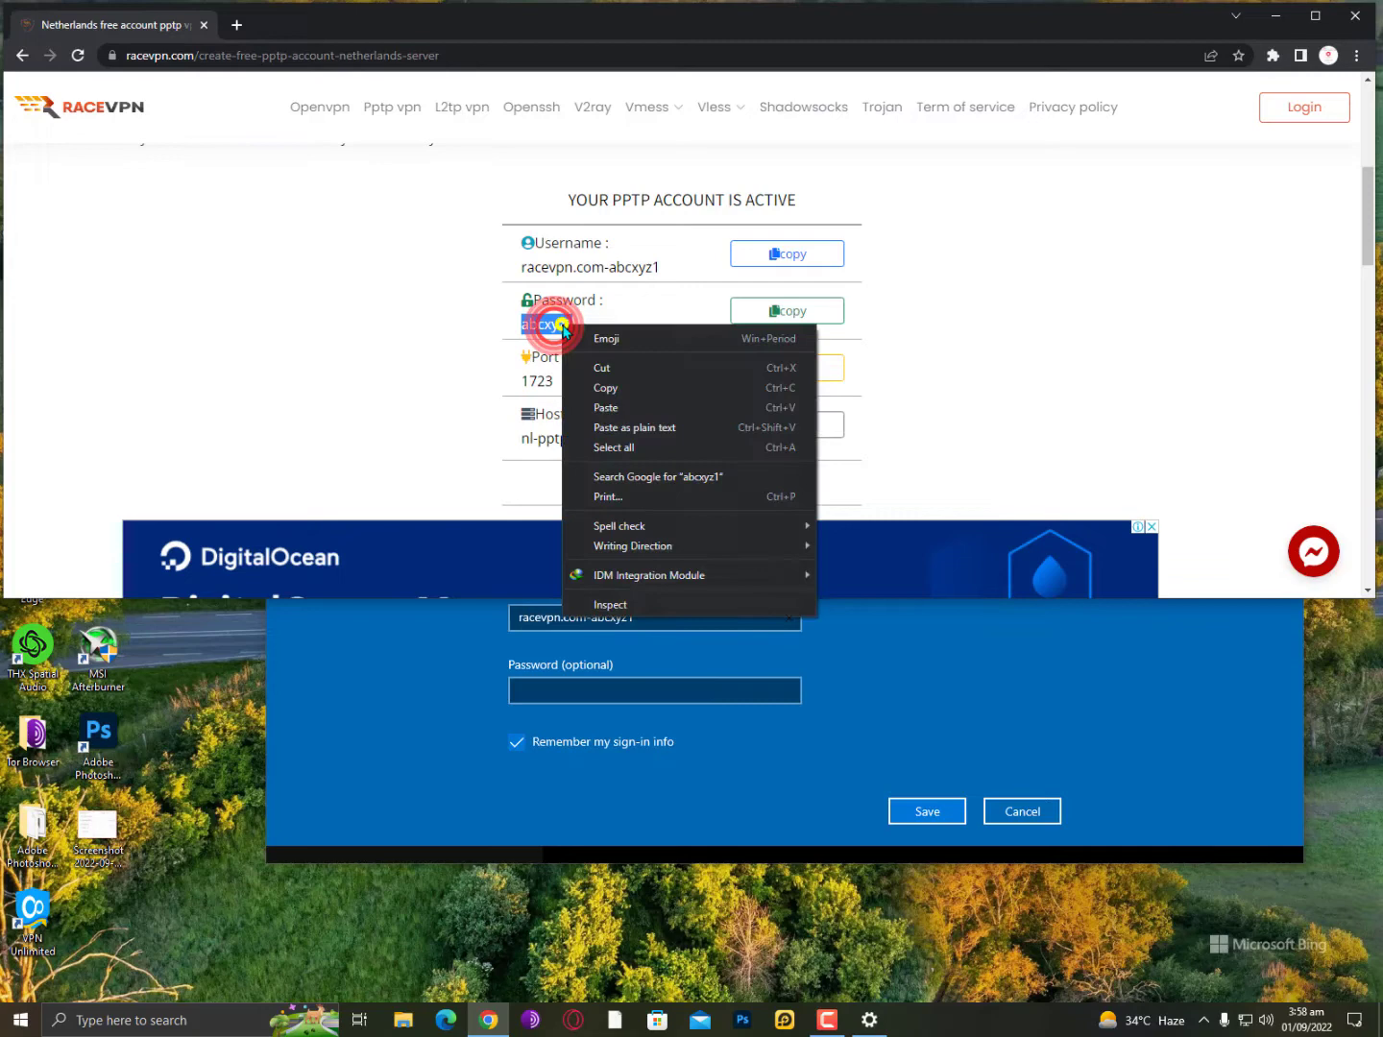
{"action": "left_click", "coordinate": [634, 388]}
{"action": "left_click", "coordinate": [375, 671]}
{"action": "left_click", "coordinate": [593, 687]}
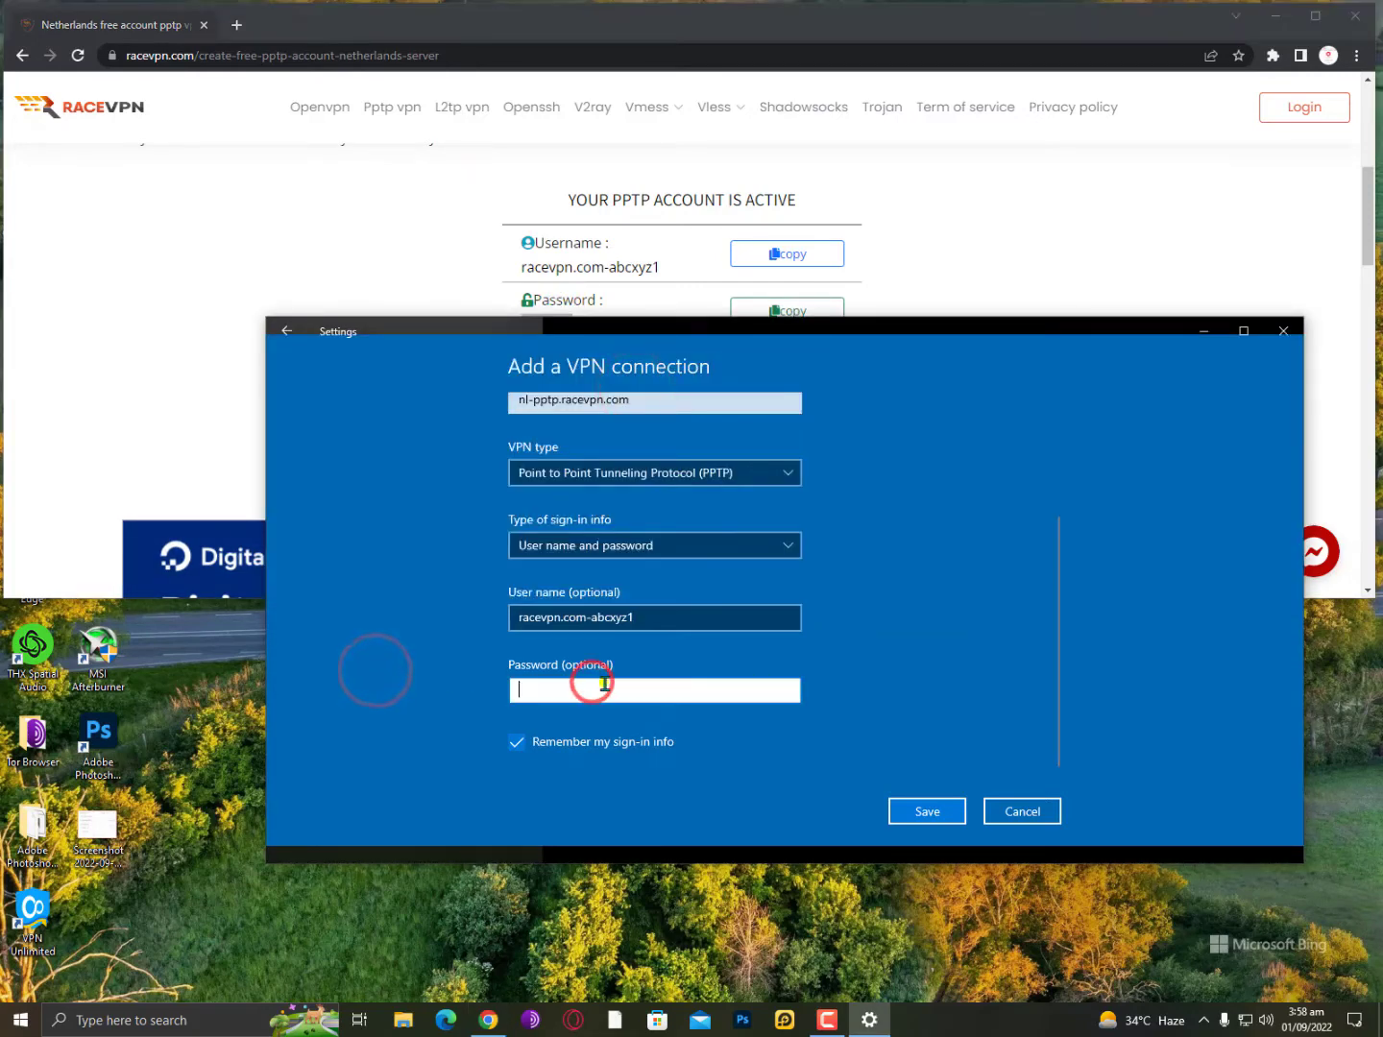
{"action": "right_click", "coordinate": [603, 684]}
{"action": "left_click", "coordinate": [662, 703]}
Review the RaceVPN account page again, then return to the VPN connection form.
{"action": "left_click", "coordinate": [181, 376]}
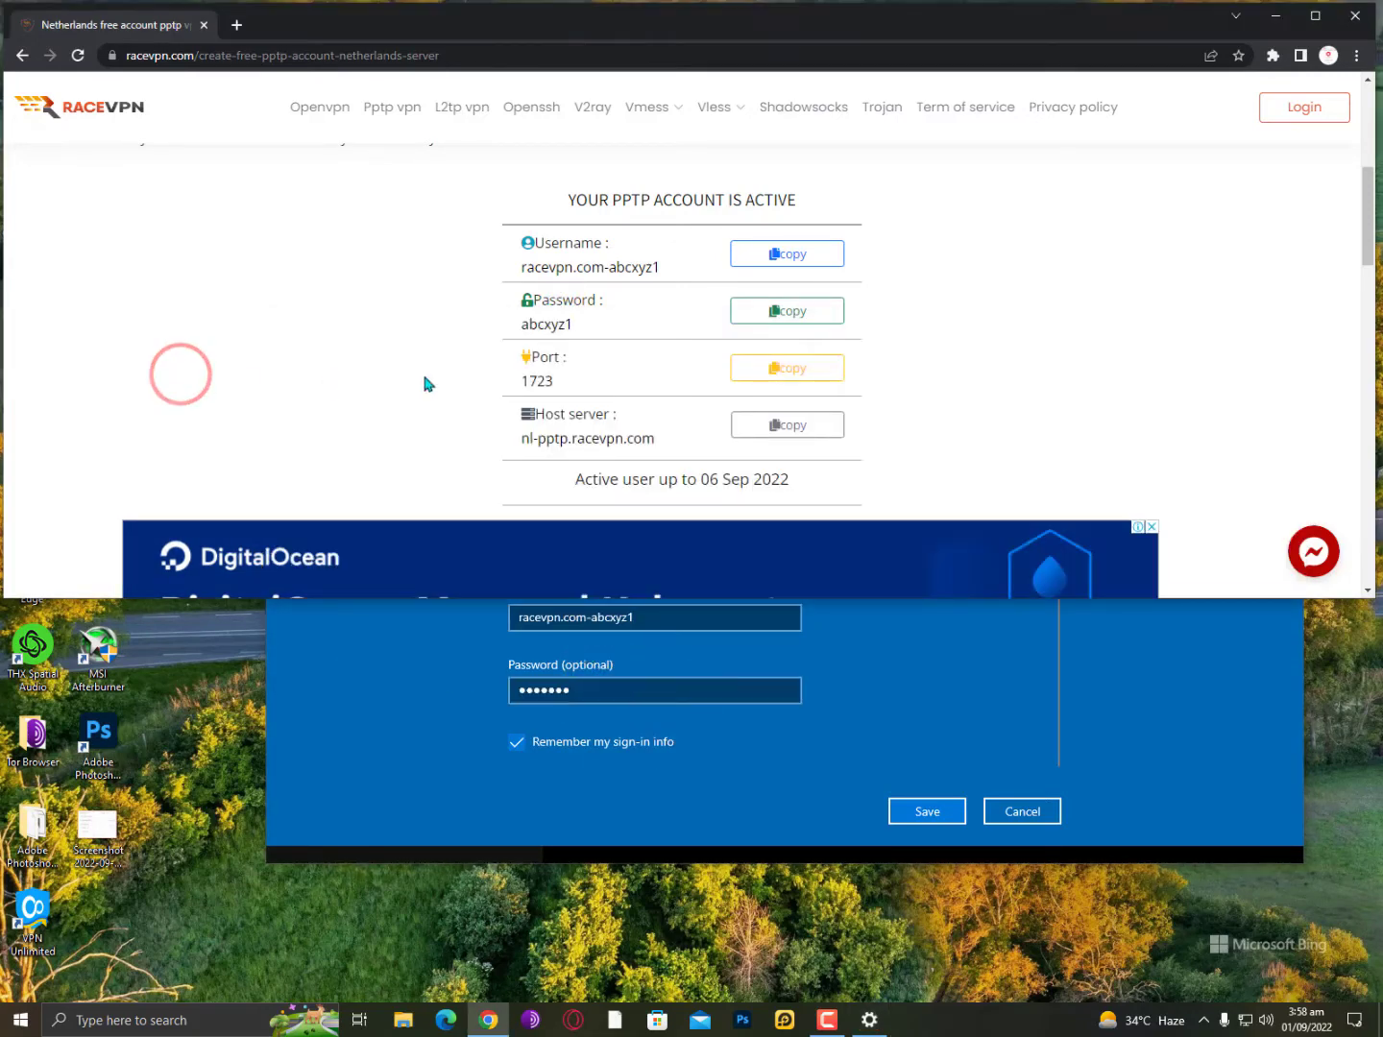
{"action": "scroll", "coordinate": [572, 378], "scroll_direction": "down", "scroll_amount": 4}
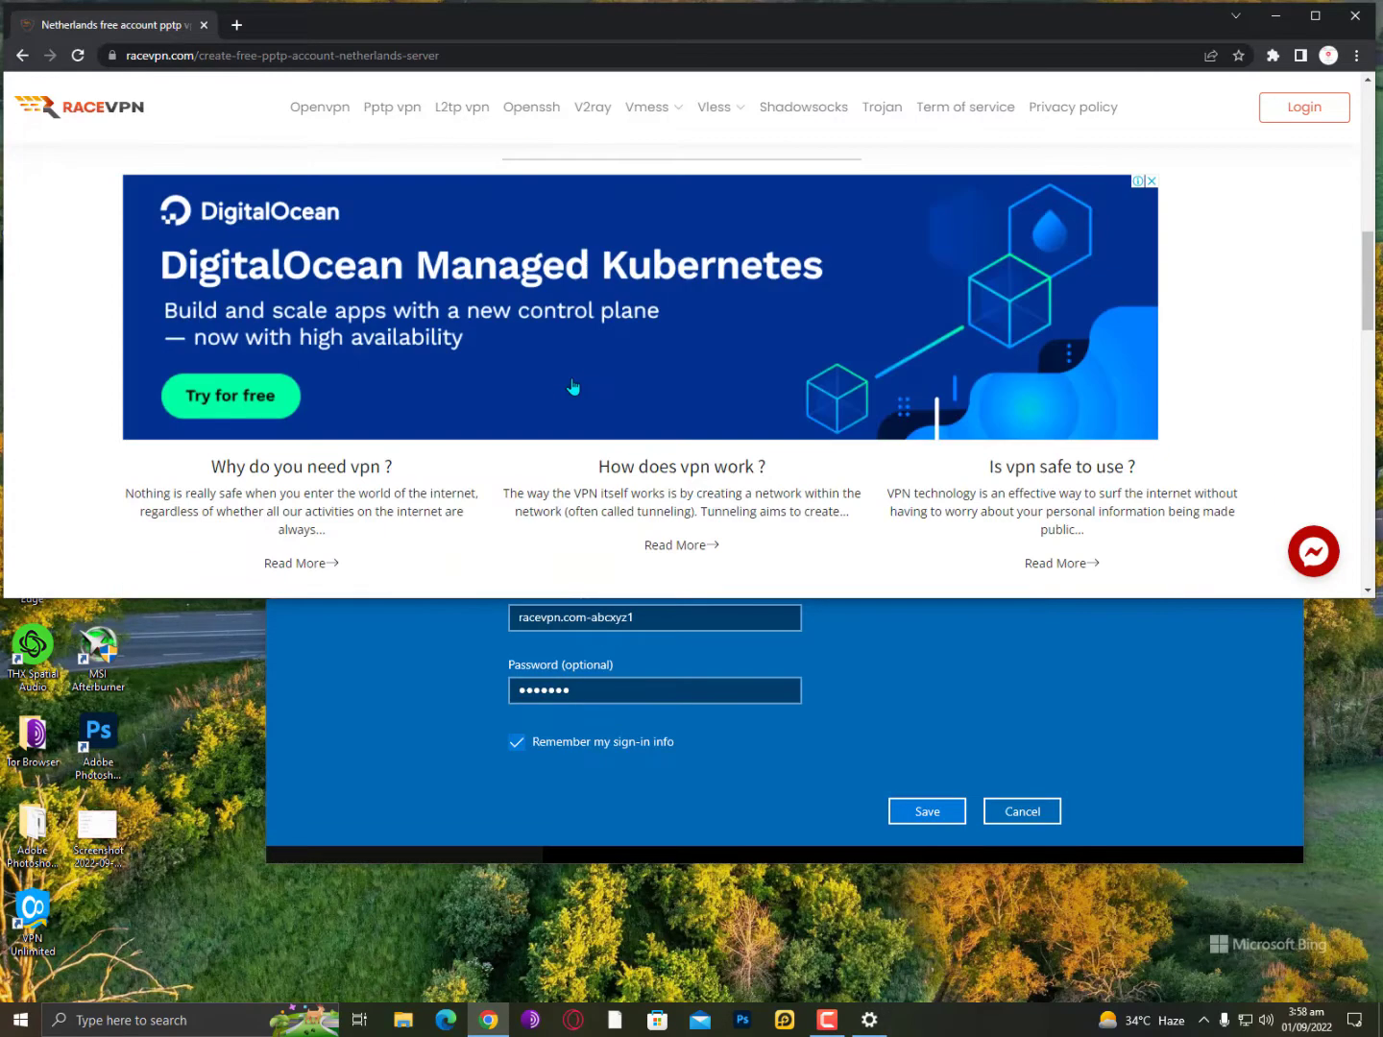
{"action": "scroll", "coordinate": [624, 413], "scroll_direction": "up", "scroll_amount": 3}
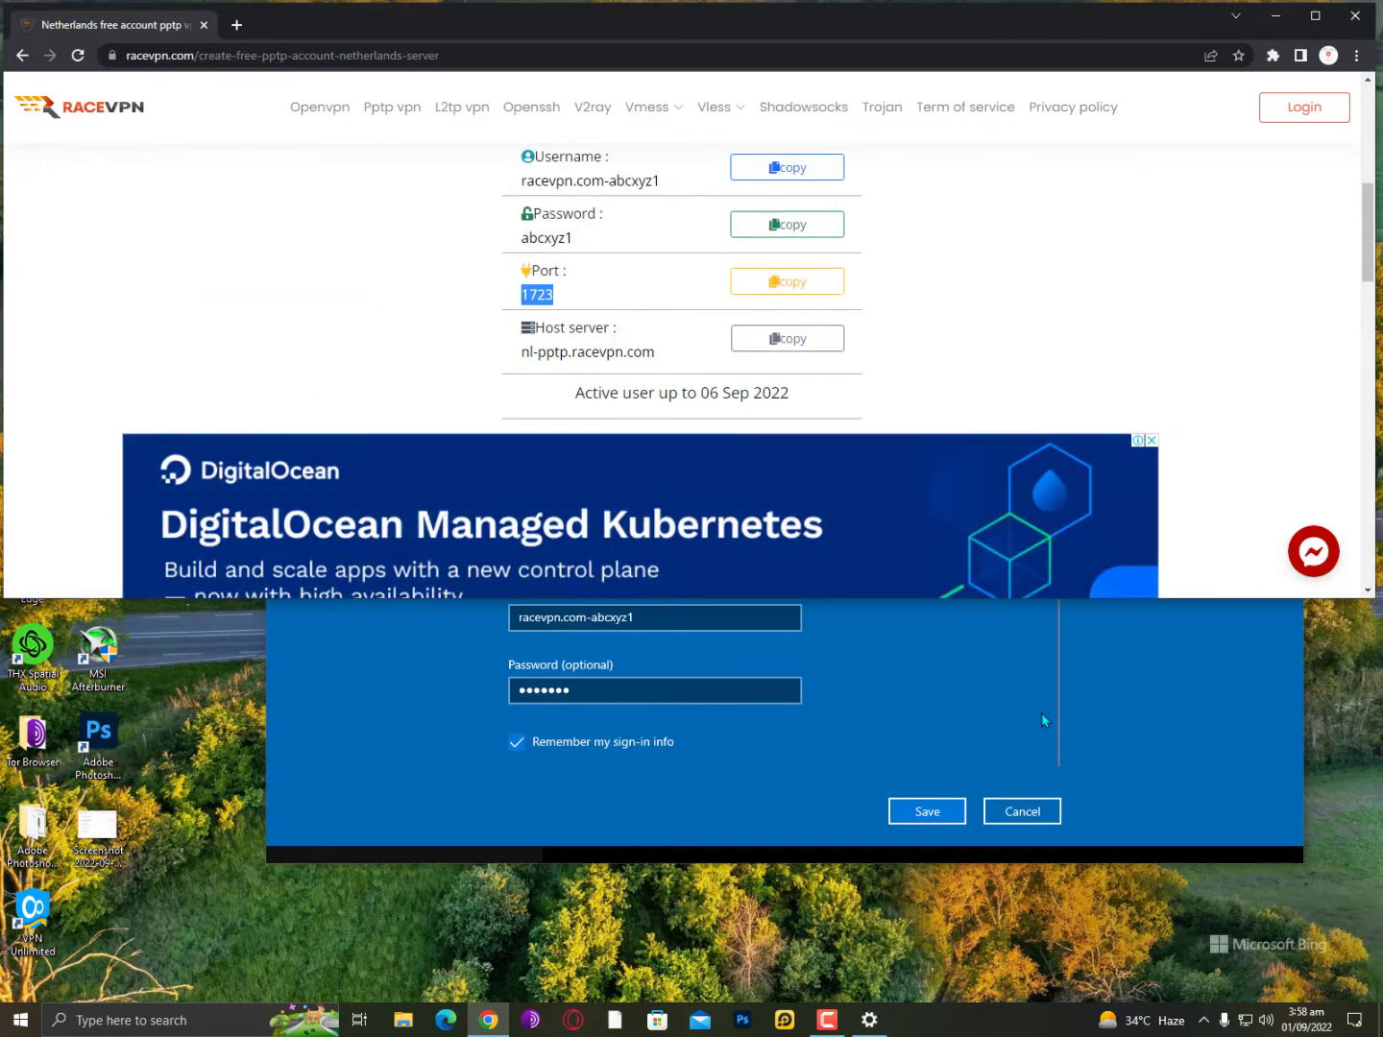
{"action": "left_click", "coordinate": [1042, 715]}
Save the new Neitherland PPTP VPN entry and connect to it.
{"action": "left_click", "coordinate": [524, 748]}
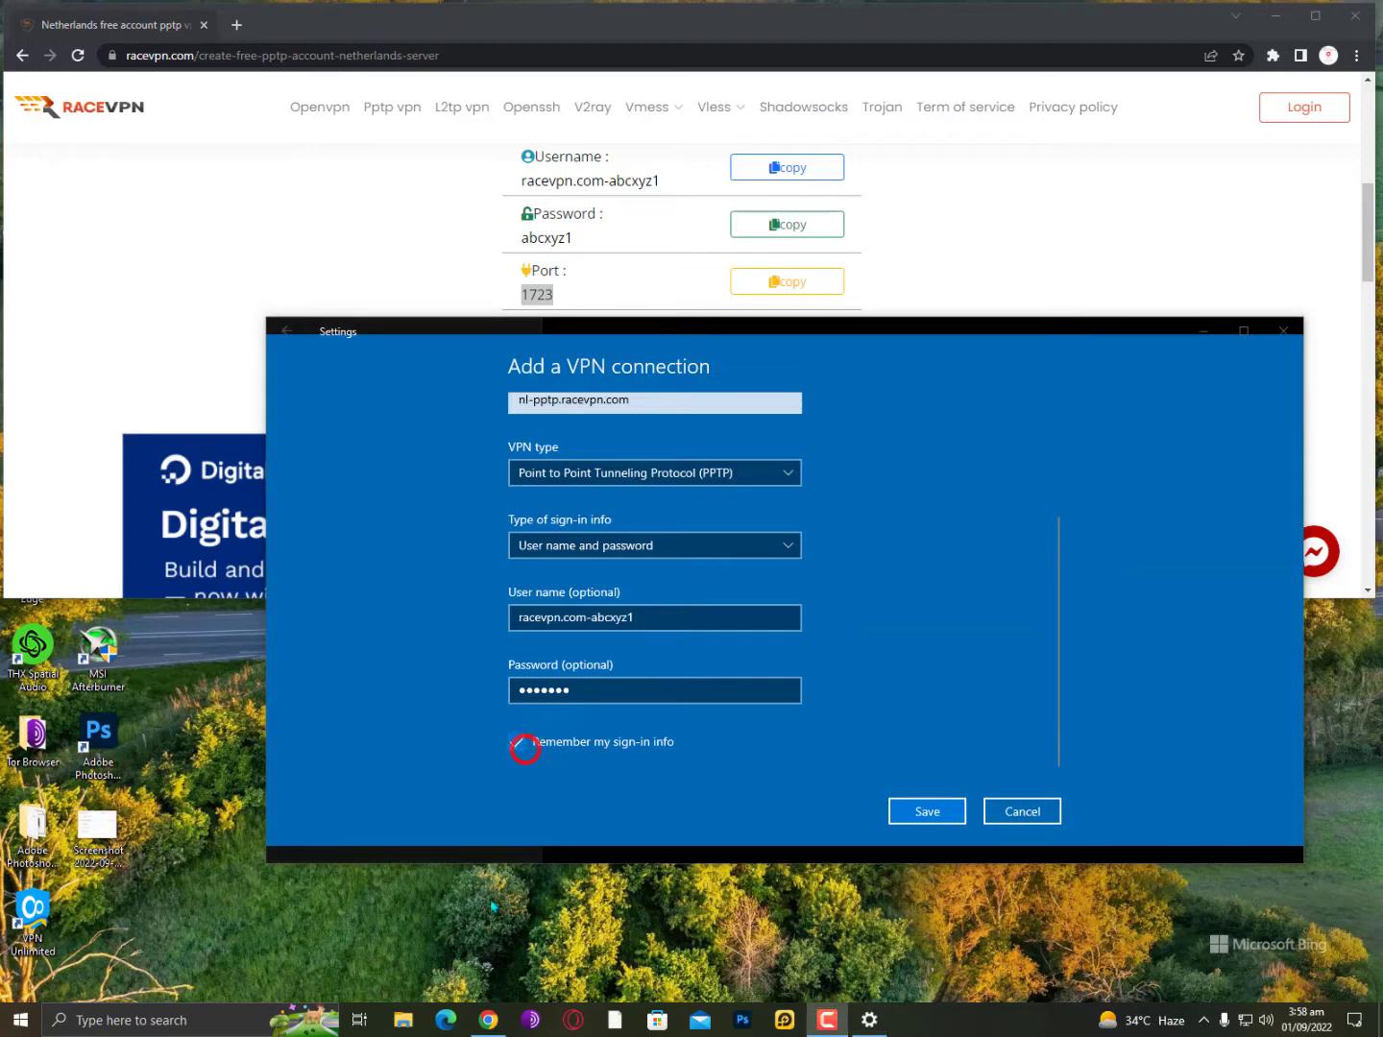
{"action": "left_click", "coordinate": [927, 811]}
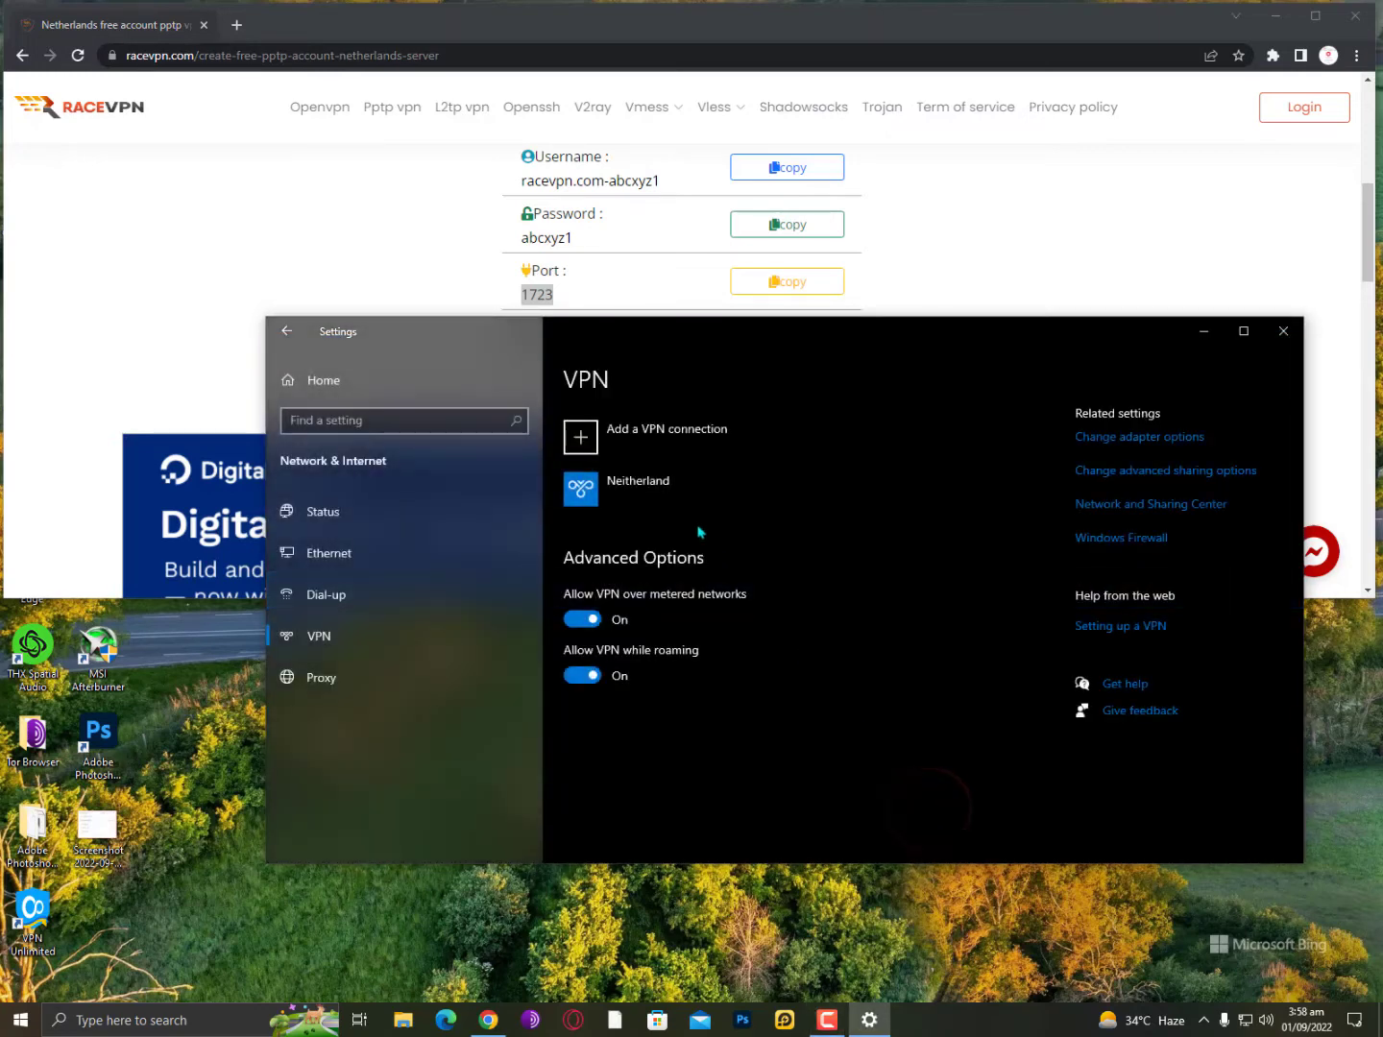
{"action": "left_click", "coordinate": [670, 494]}
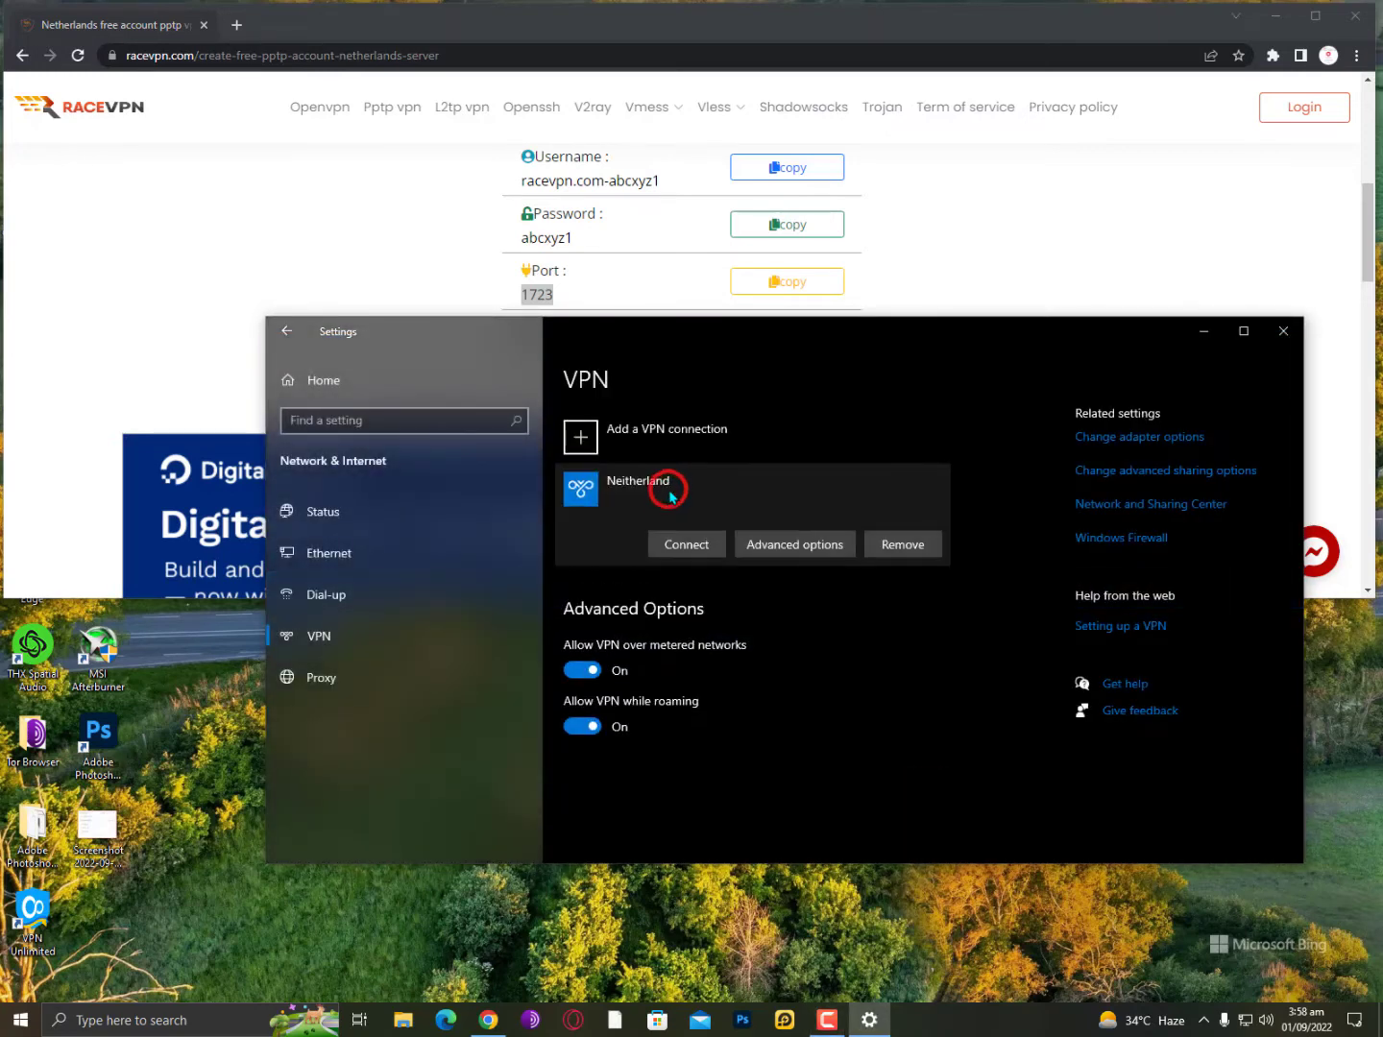
{"action": "left_click", "coordinate": [686, 545]}
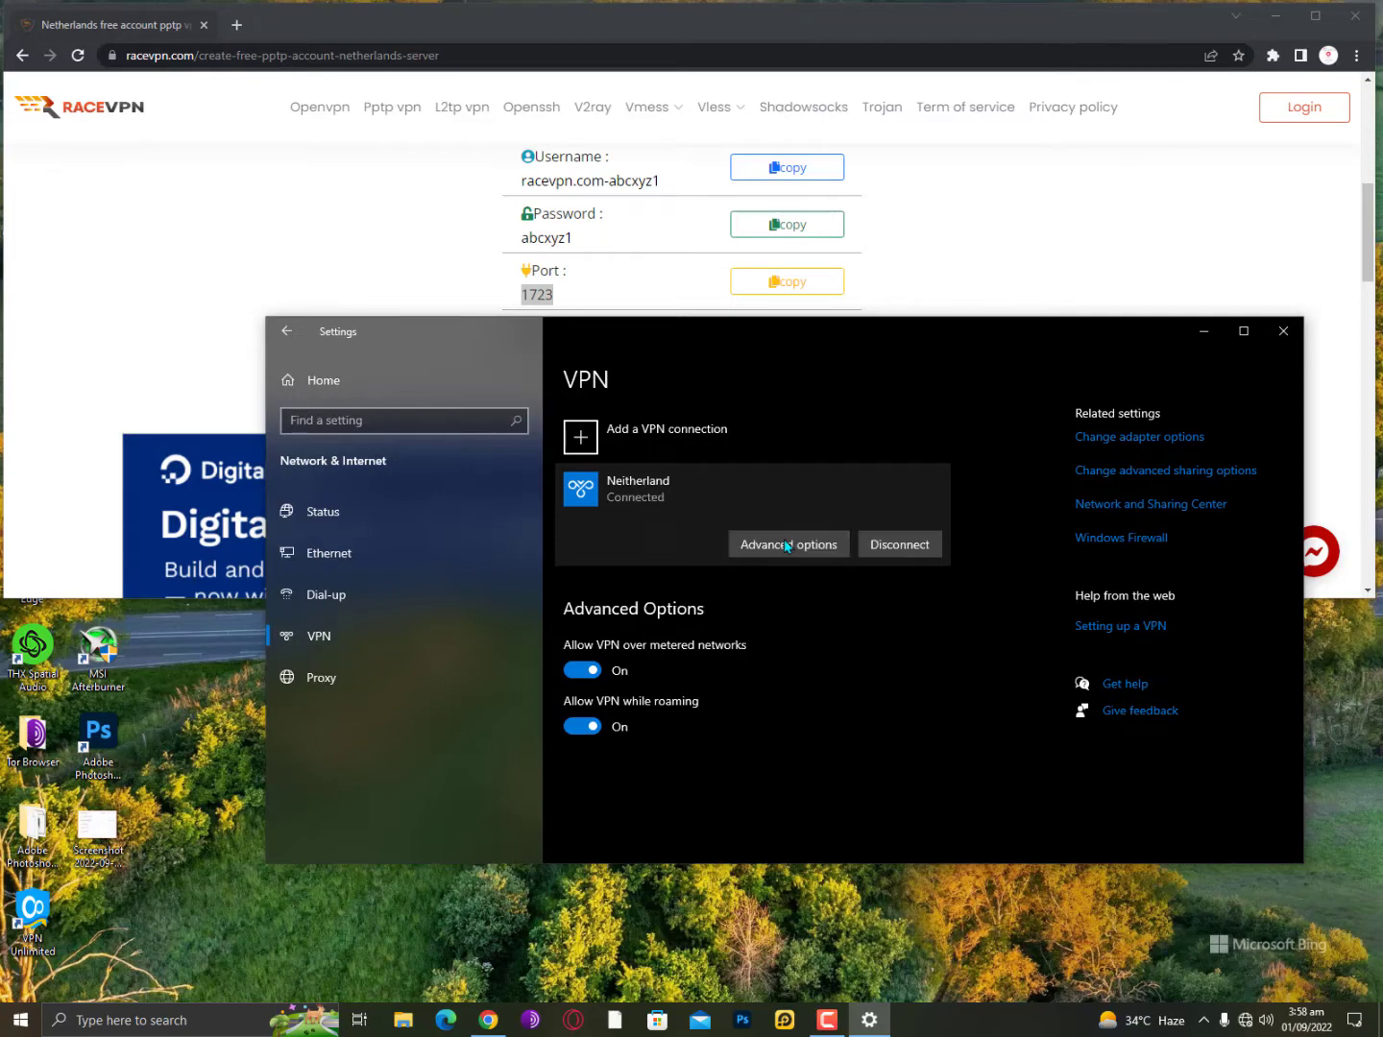
Load whatismyipaddress.com in a new Chrome incognito window.
{"action": "left_click", "coordinate": [1356, 55]}
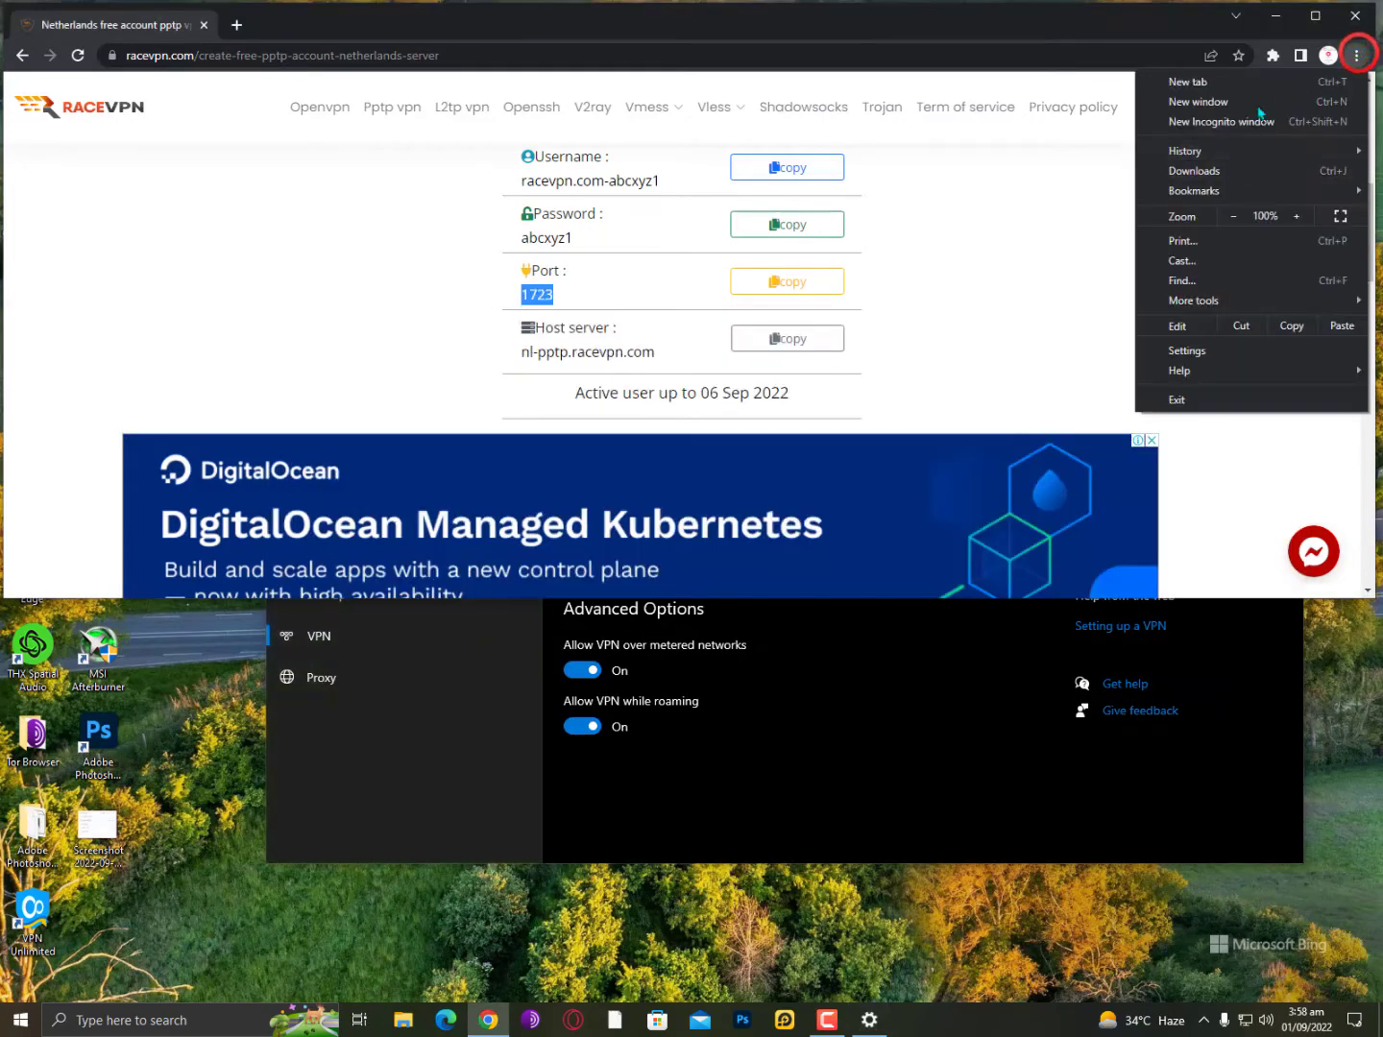
{"action": "left_click", "coordinate": [1232, 117]}
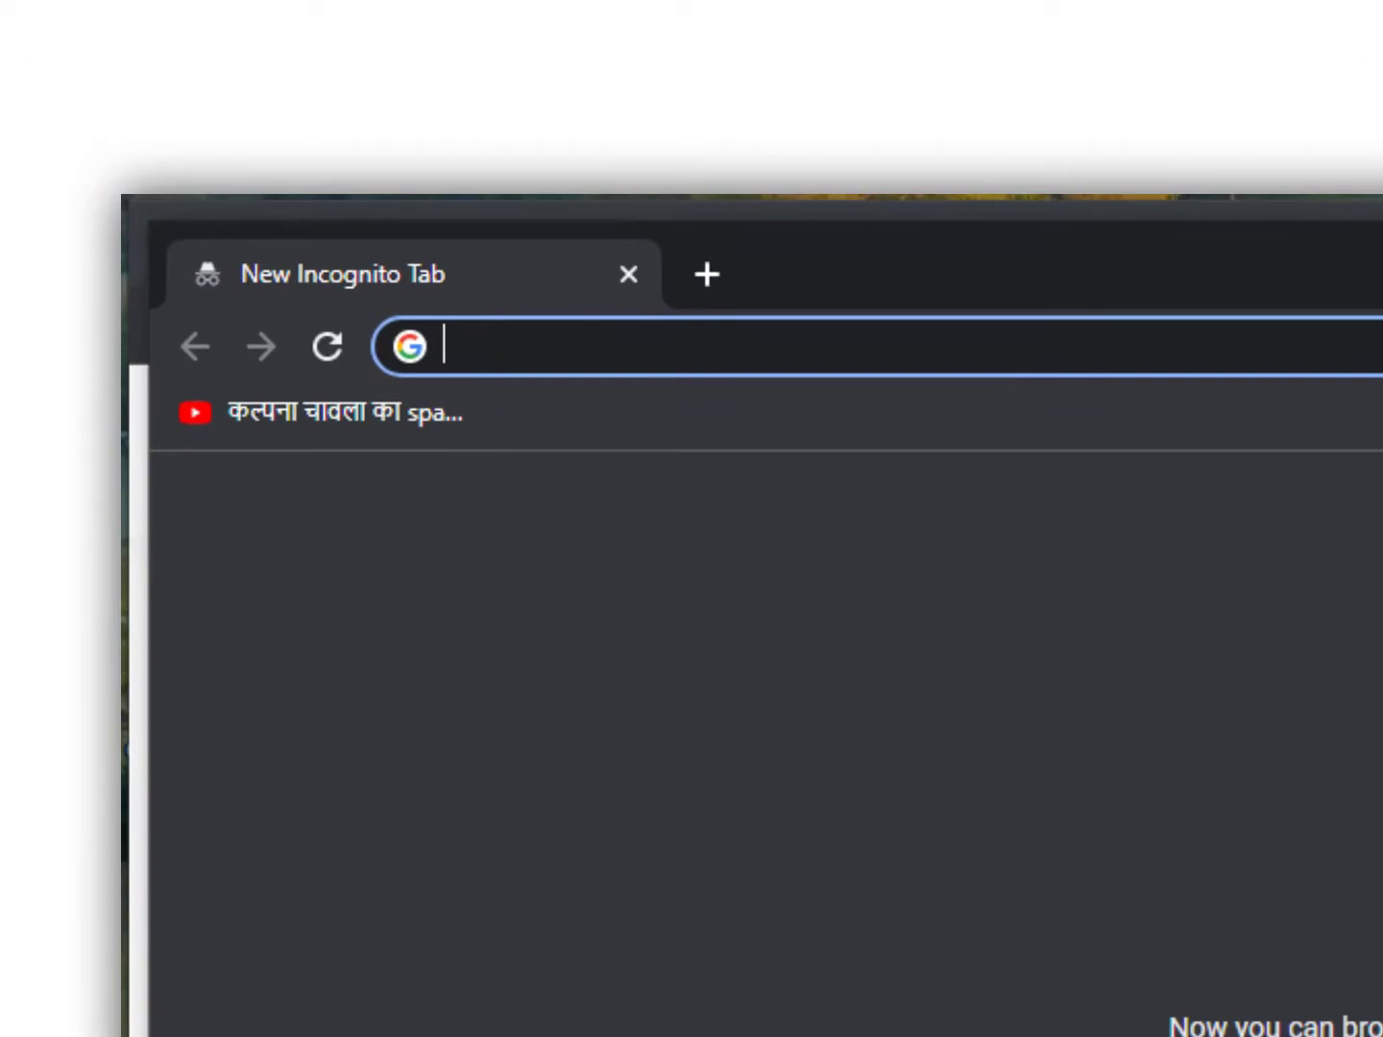
{"action": "type", "text": "w"}
{"action": "key", "text": "BackSpace"}
{"action": "key", "text": "BackSpace"}
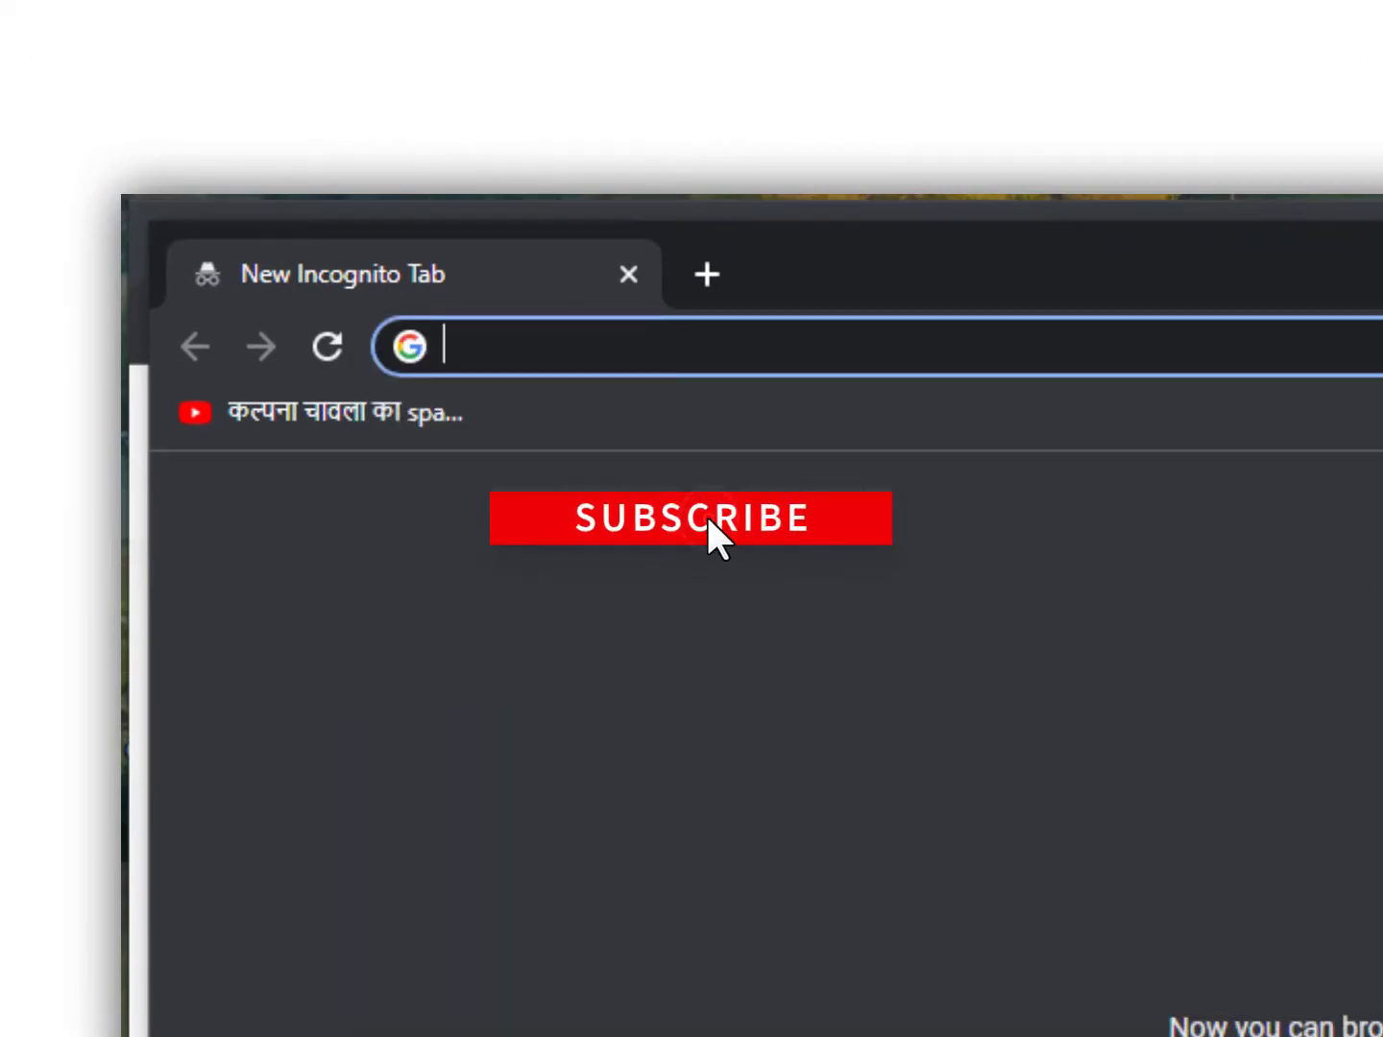
{"action": "type", "text": "w"}
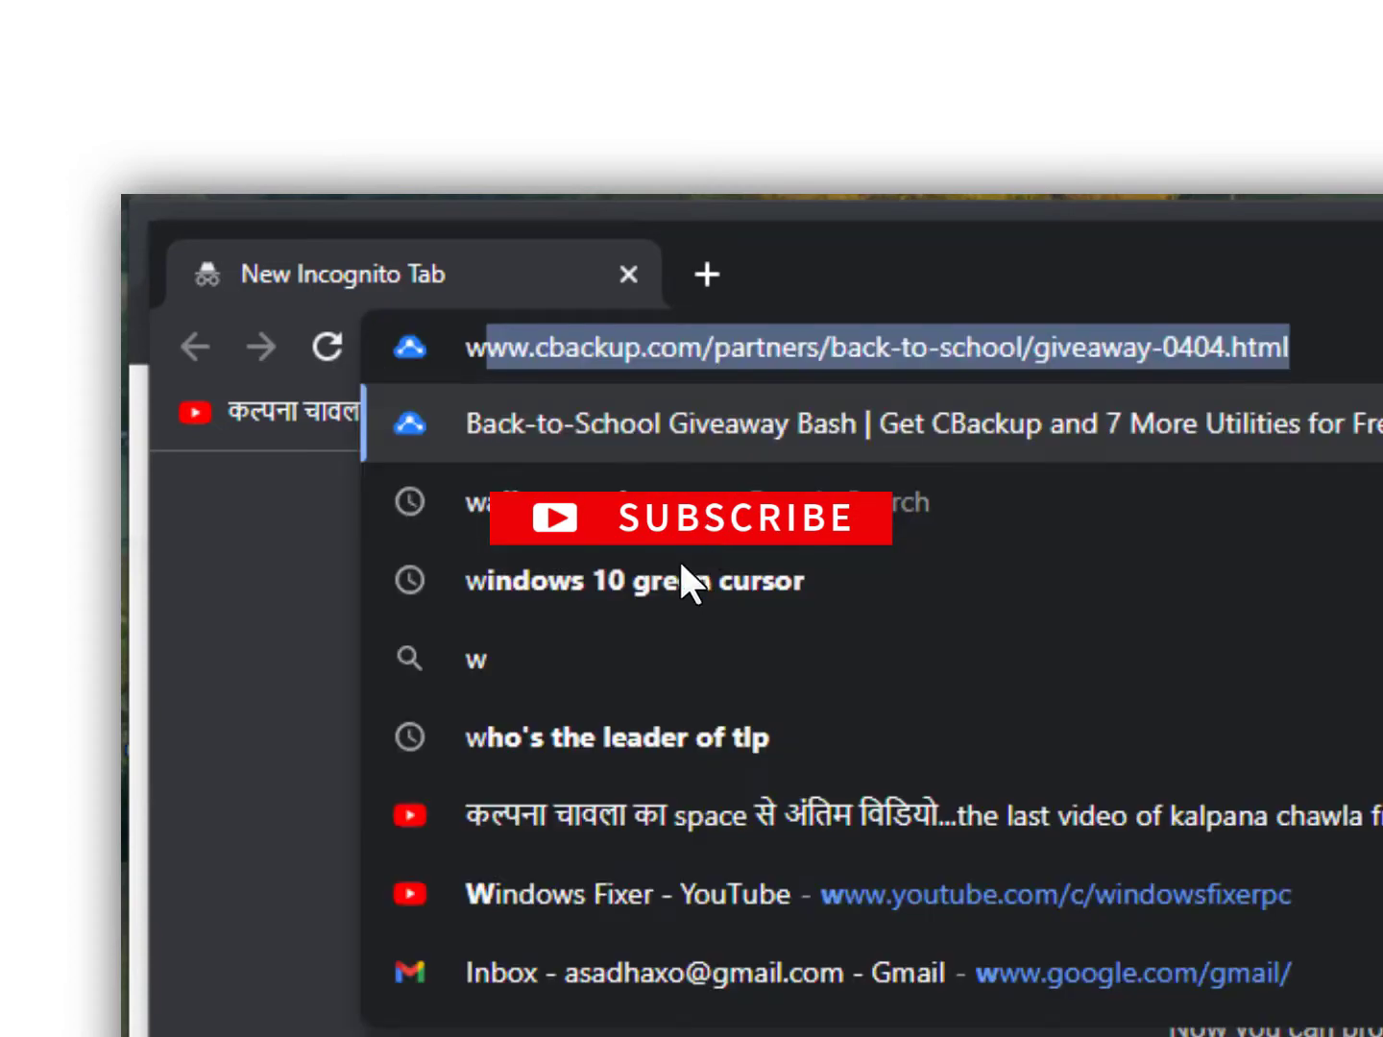
{"action": "type", "text": "hatismyipaddr"}
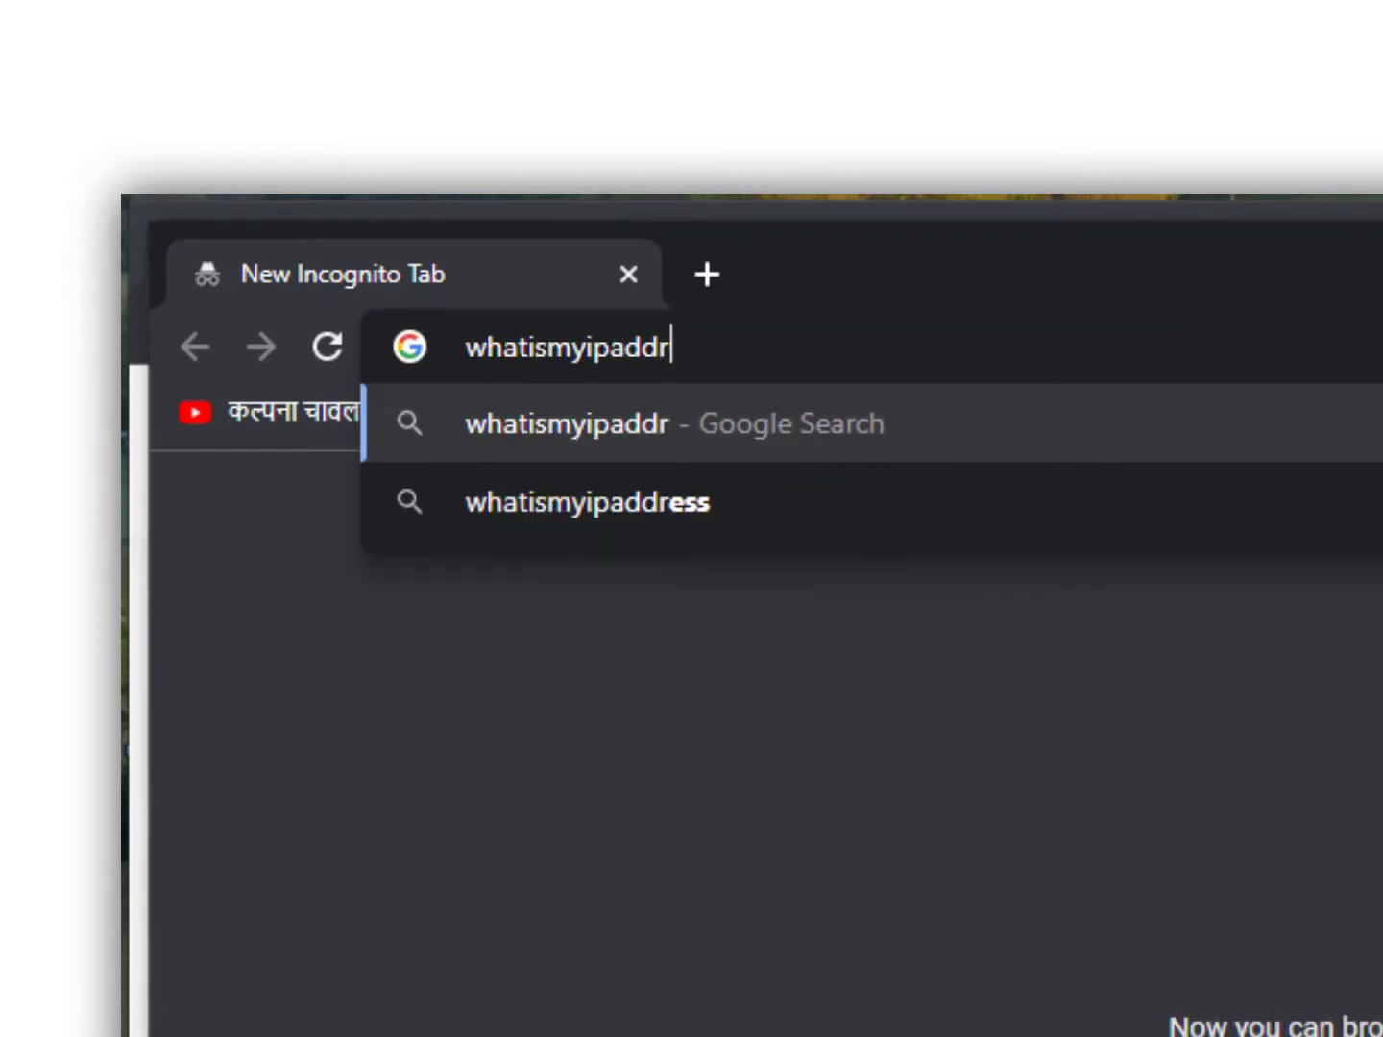
{"action": "type", "text": "ess.com"}
{"action": "key", "text": "Return"}
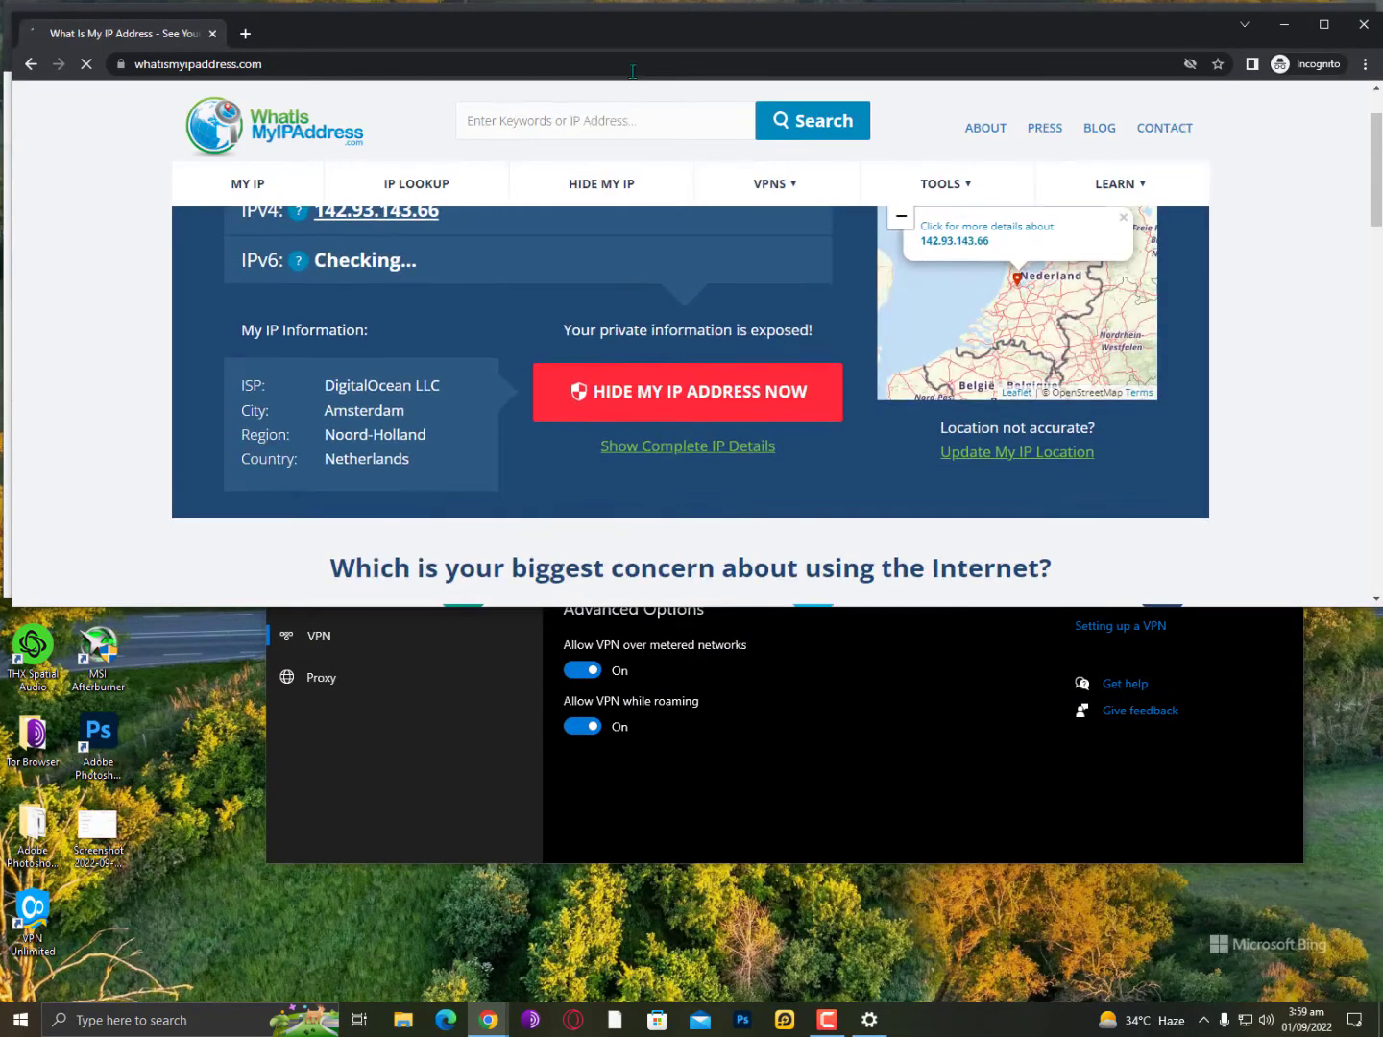
Accept the privacy consent and confirm the ISP DigitalOcean LLC and city Amsterdam.
{"action": "left_click_drag", "start_coordinate": [324, 384], "coordinate": [456, 390]}
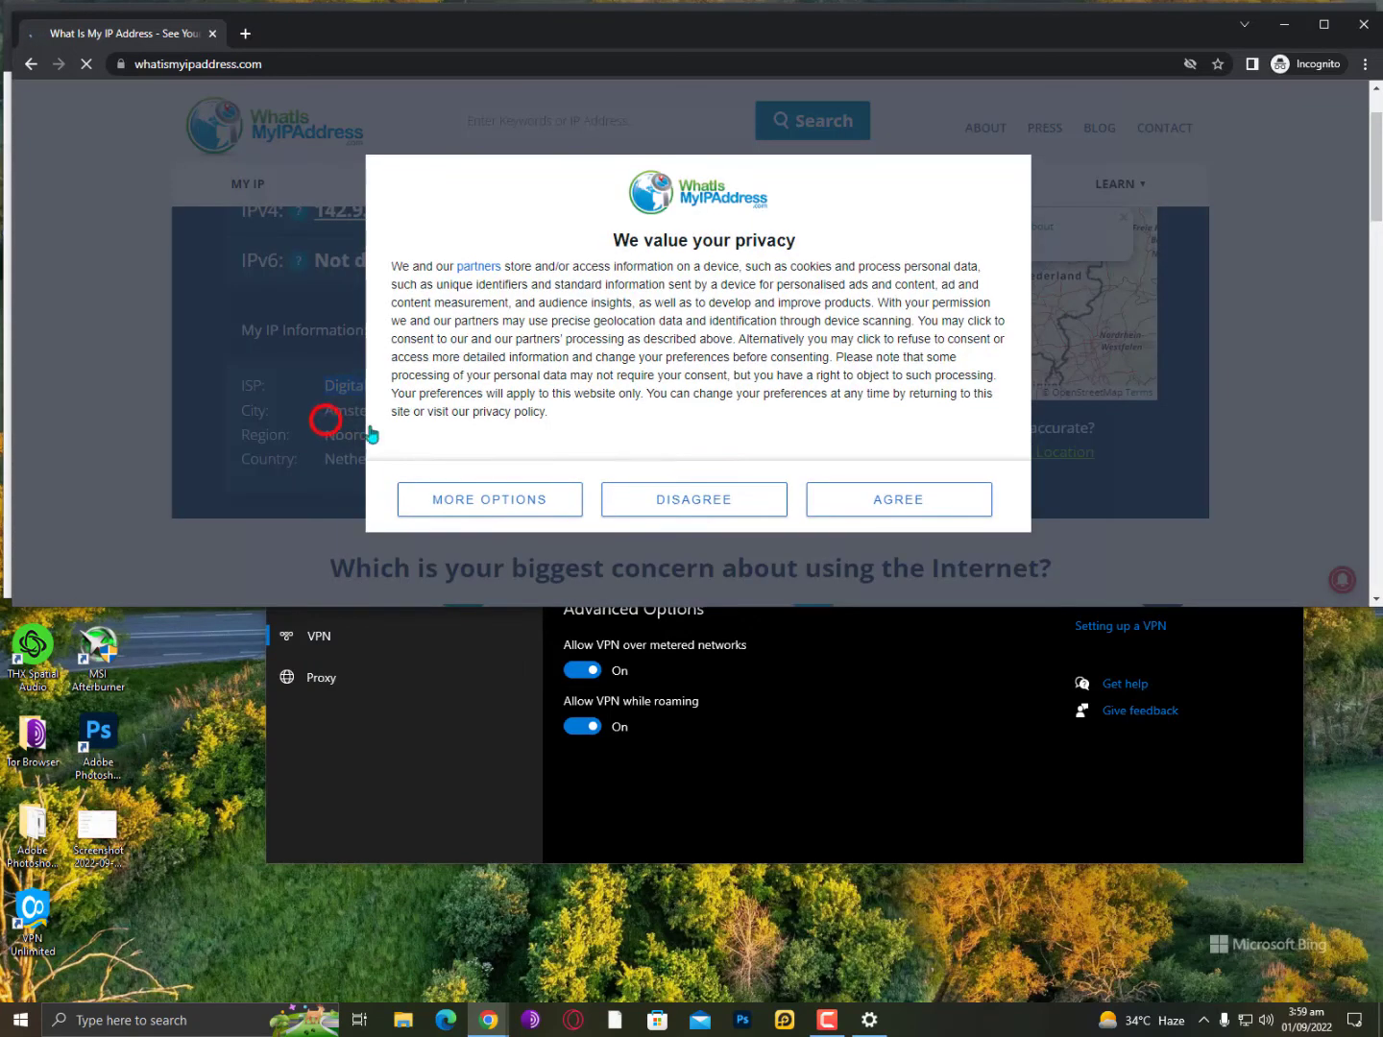
{"action": "left_click", "coordinate": [921, 500]}
{"action": "left_click_drag", "start_coordinate": [324, 411], "coordinate": [430, 421]}
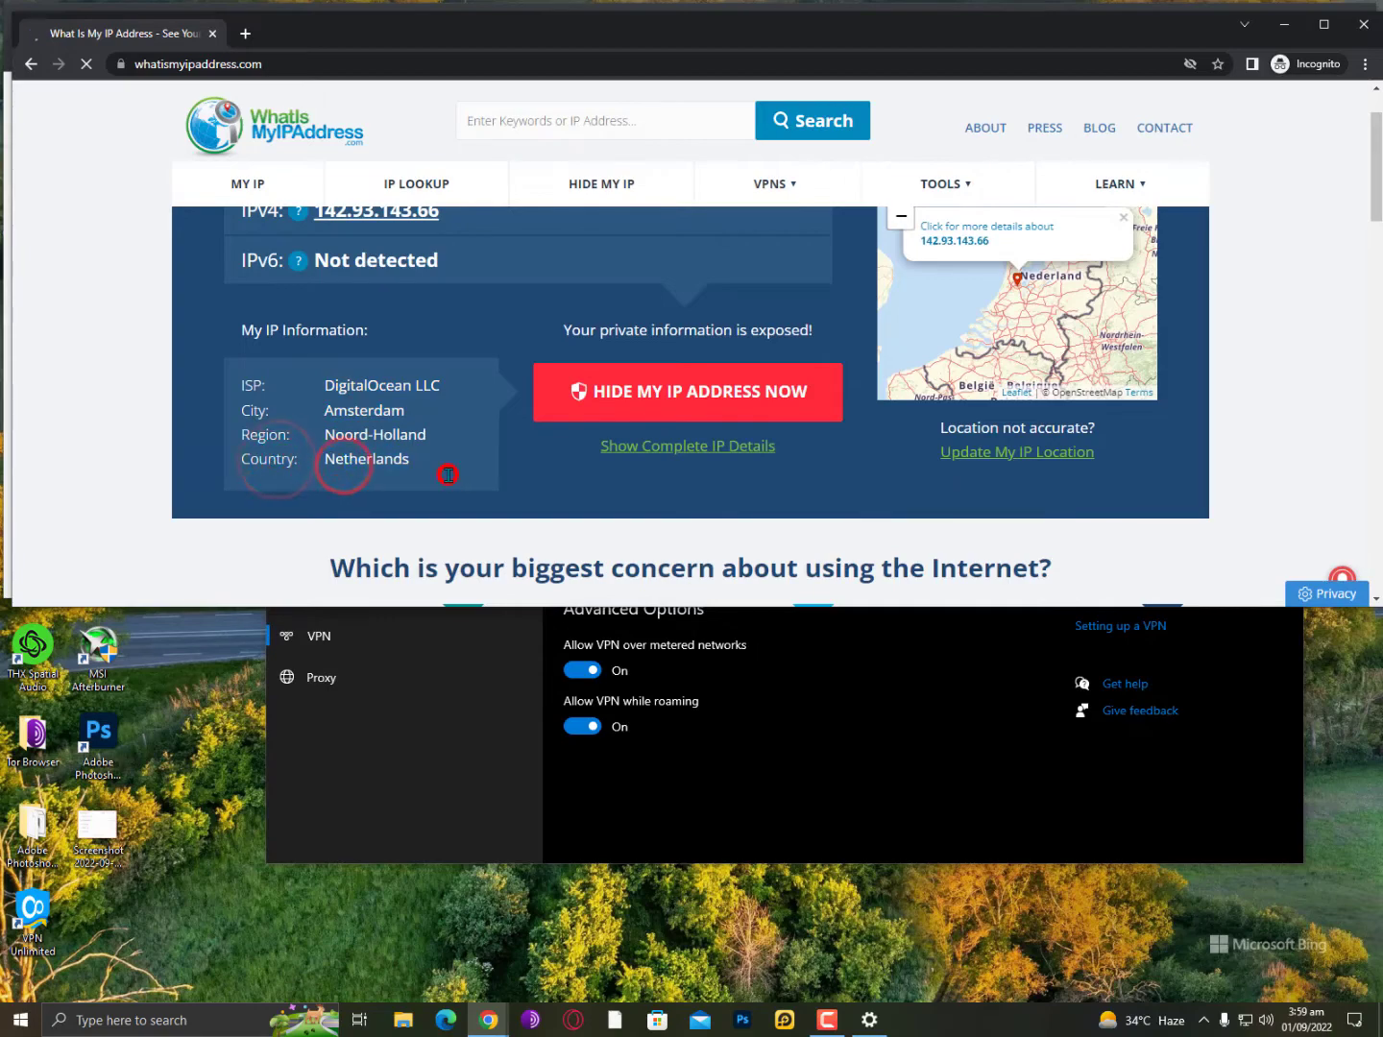
{"action": "scroll", "coordinate": [447, 474], "scroll_direction": "up", "scroll_amount": 1}
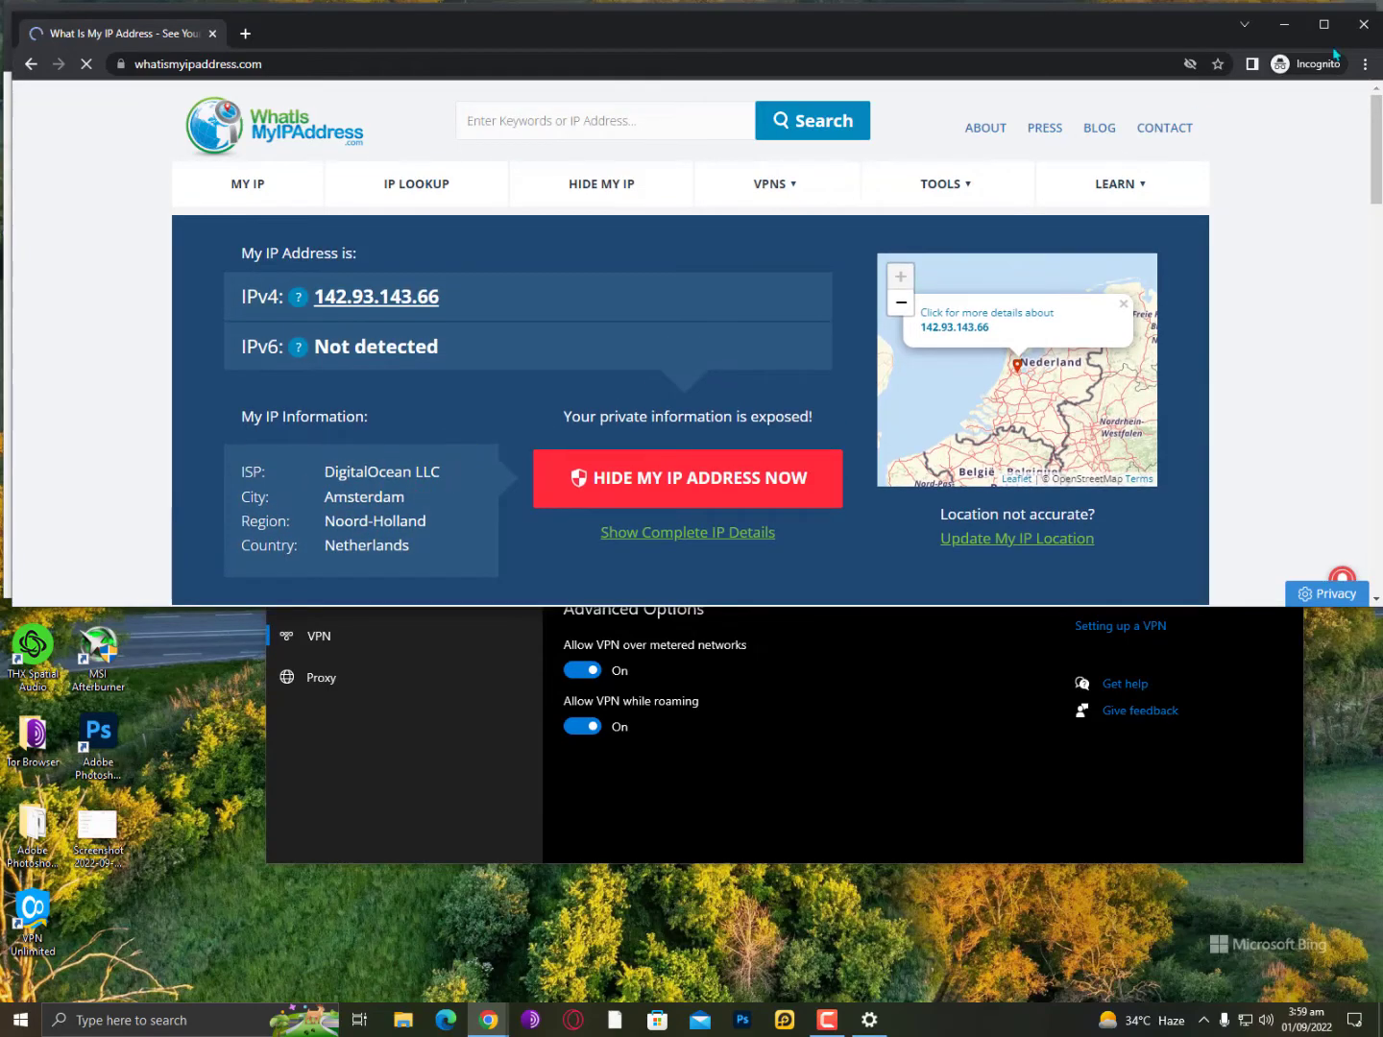
Close the incognito IP-check window and the RaceVPN Chrome window.
{"action": "left_click", "coordinate": [1368, 35]}
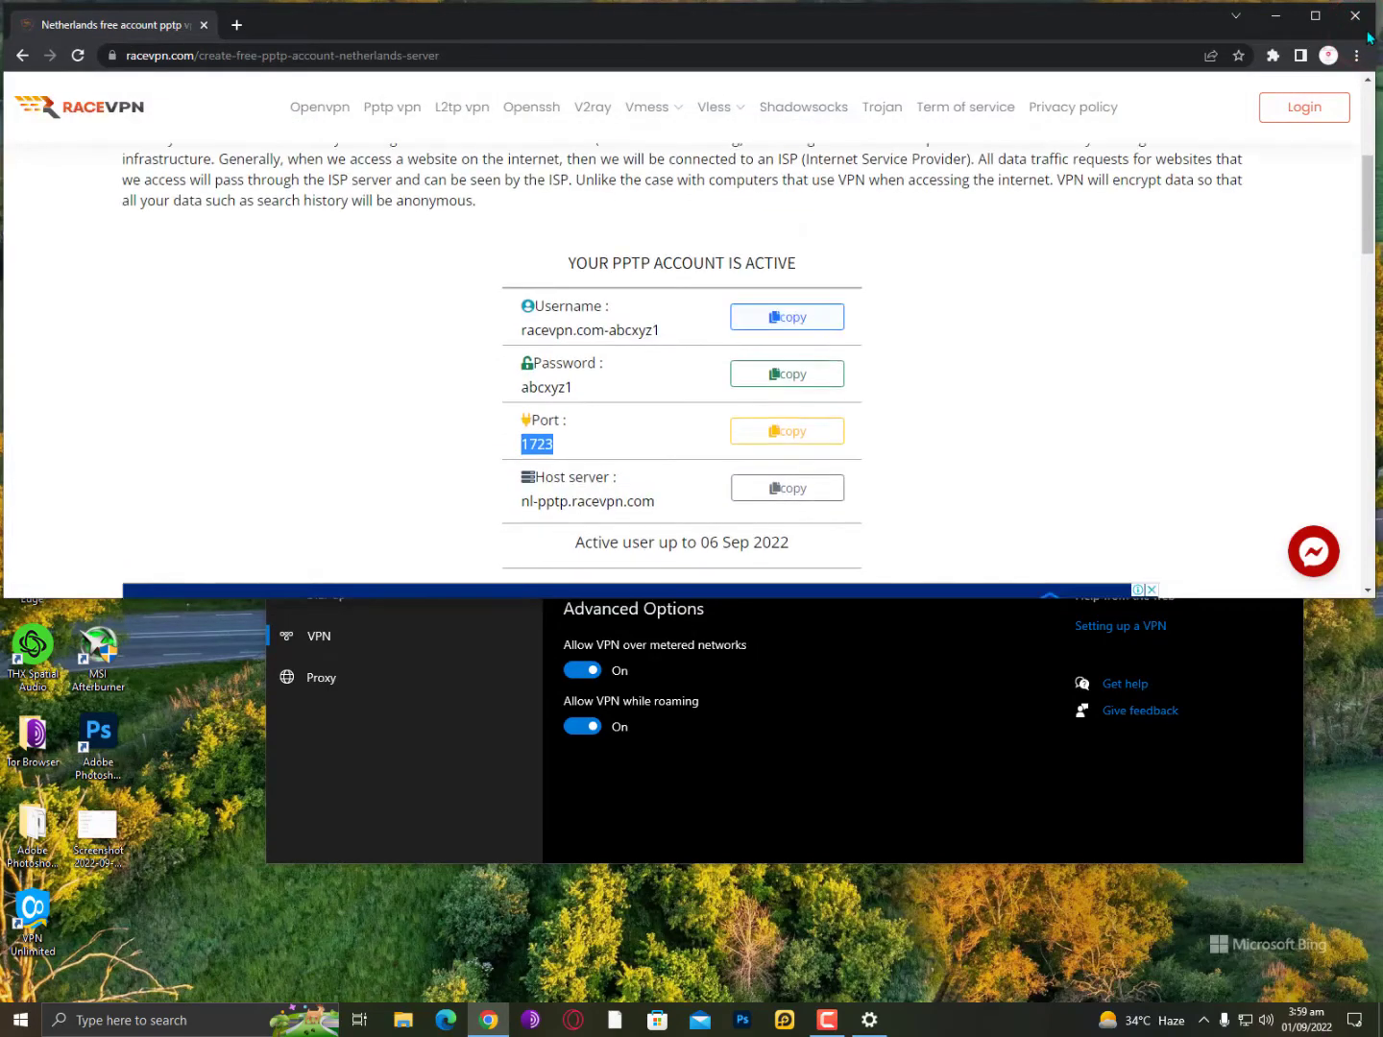
{"action": "scroll", "coordinate": [722, 455], "scroll_direction": "down", "scroll_amount": 10}
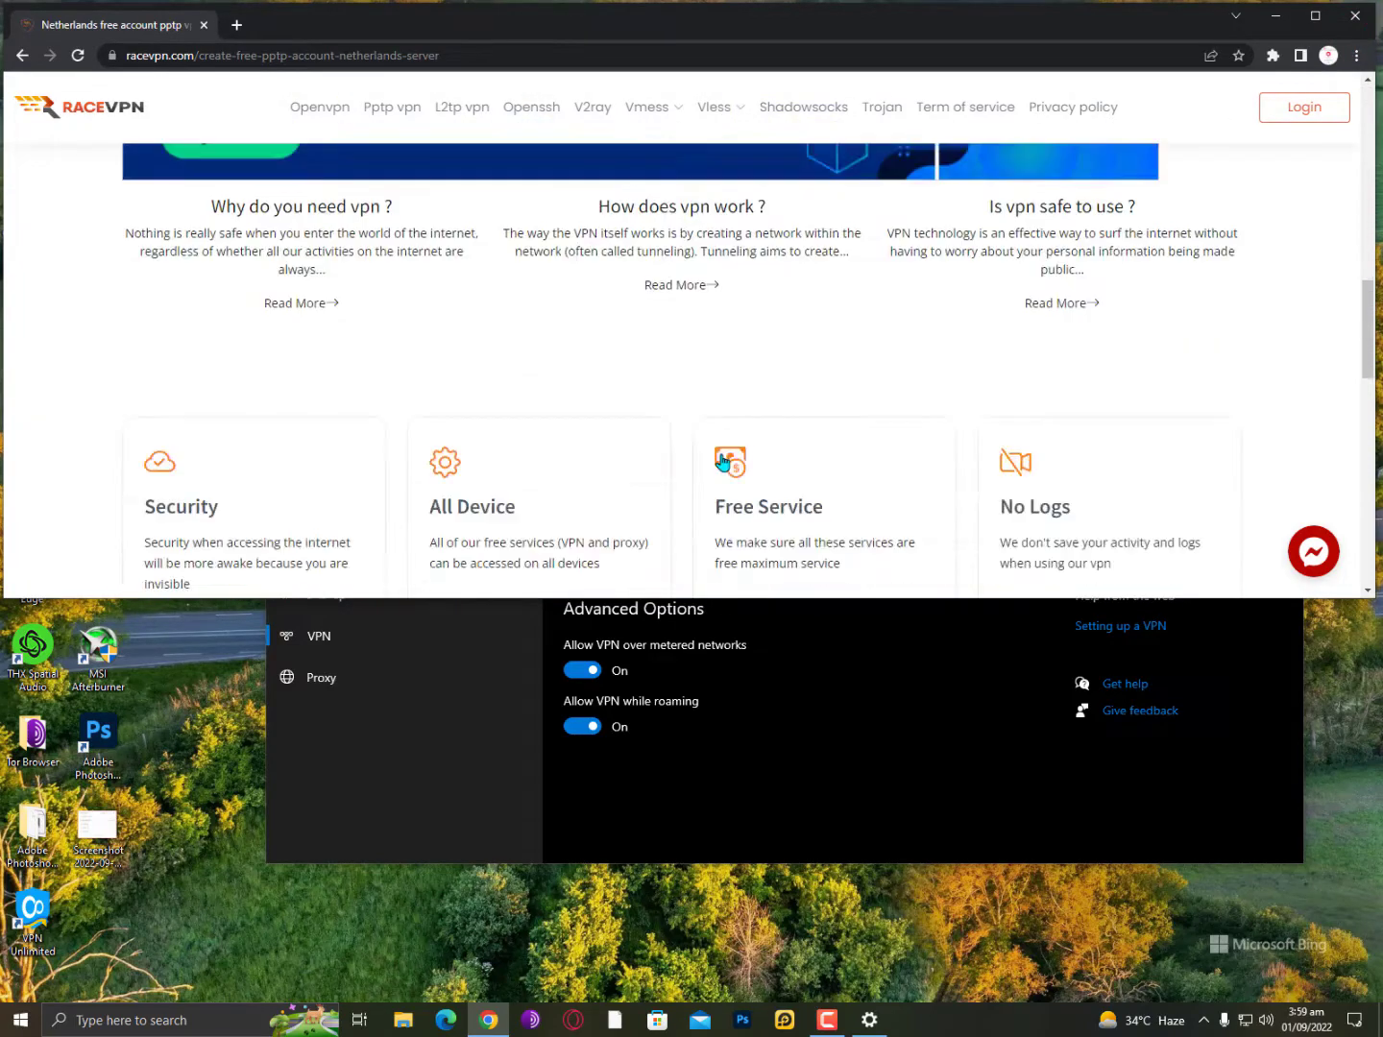
{"action": "scroll", "coordinate": [721, 453], "scroll_direction": "up", "scroll_amount": 8}
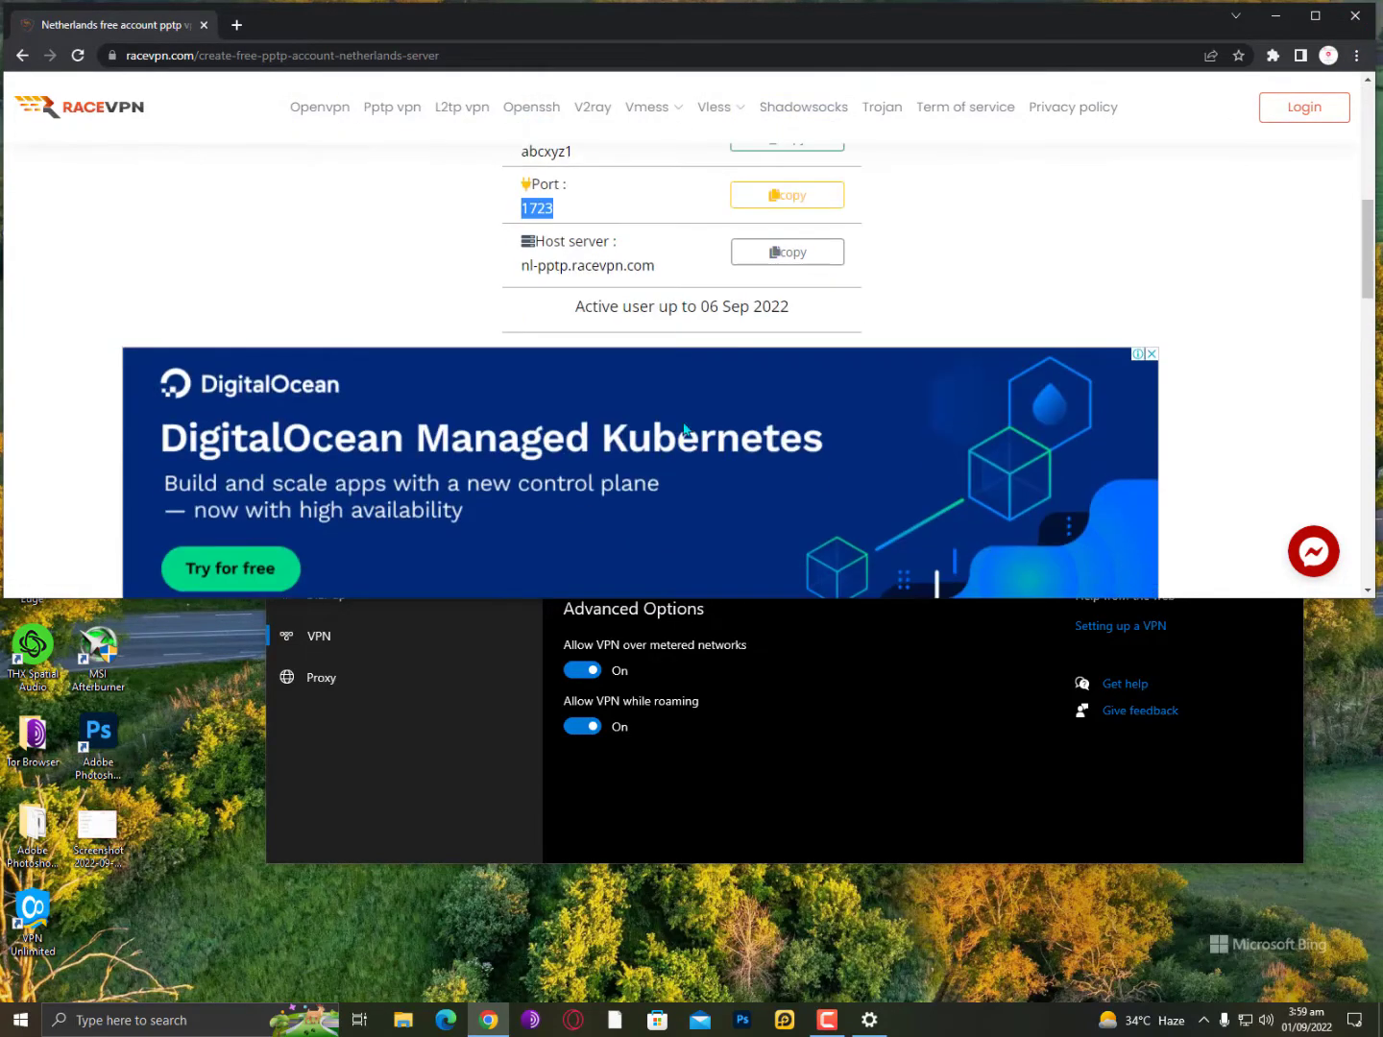
{"action": "scroll", "coordinate": [598, 352], "scroll_direction": "up", "scroll_amount": 5}
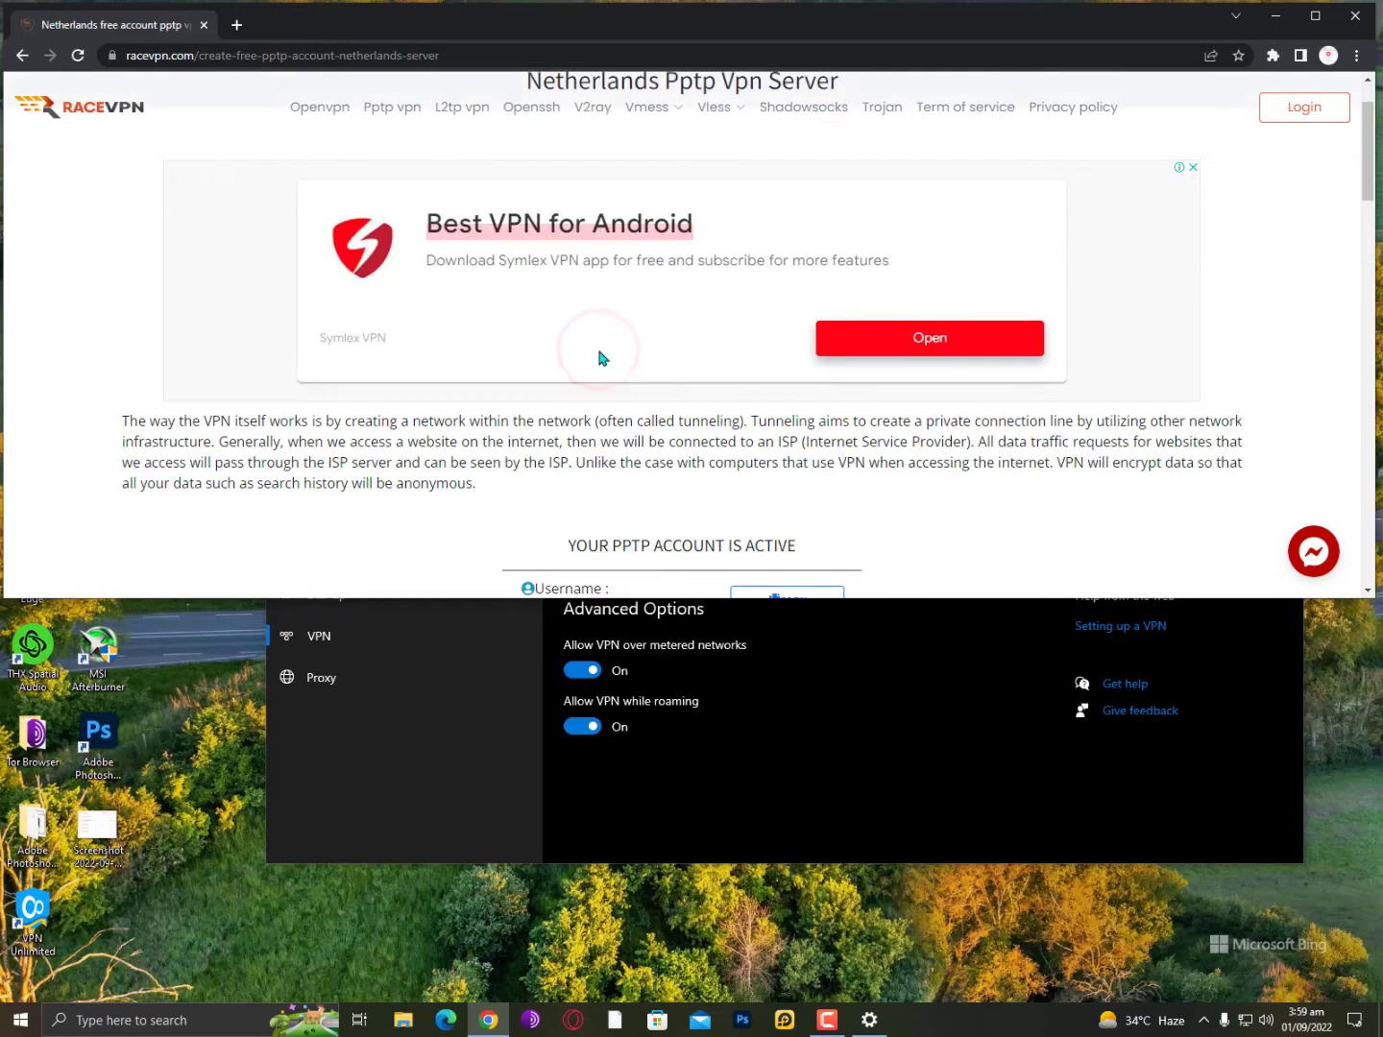
{"action": "scroll", "coordinate": [957, 265], "scroll_direction": "up", "scroll_amount": 1}
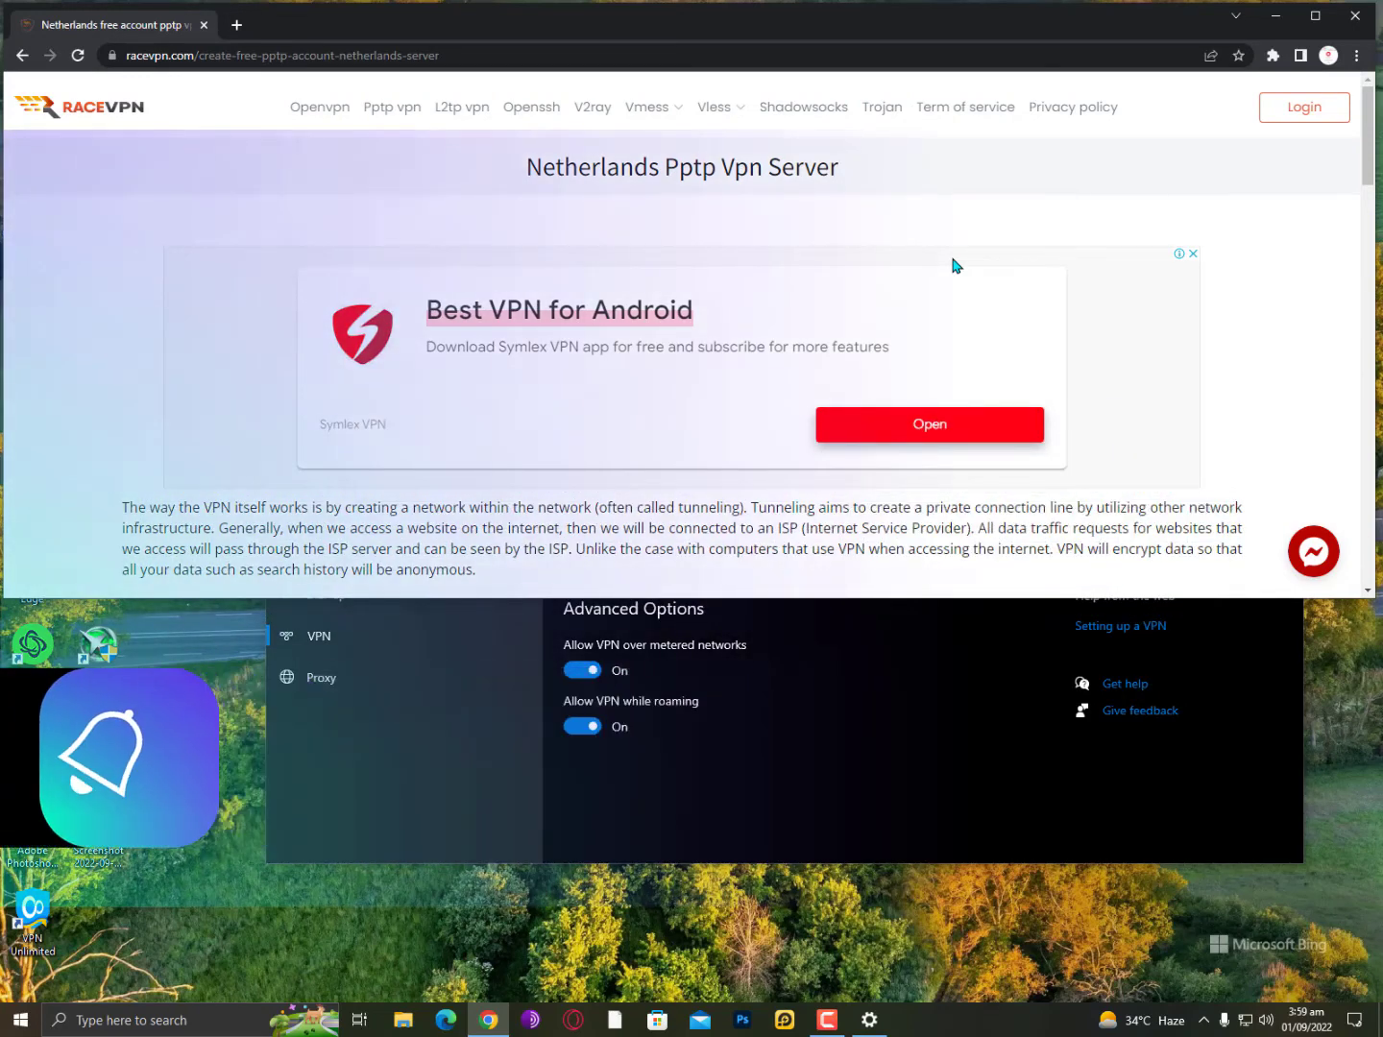
{"action": "left_click", "coordinate": [1355, 15]}
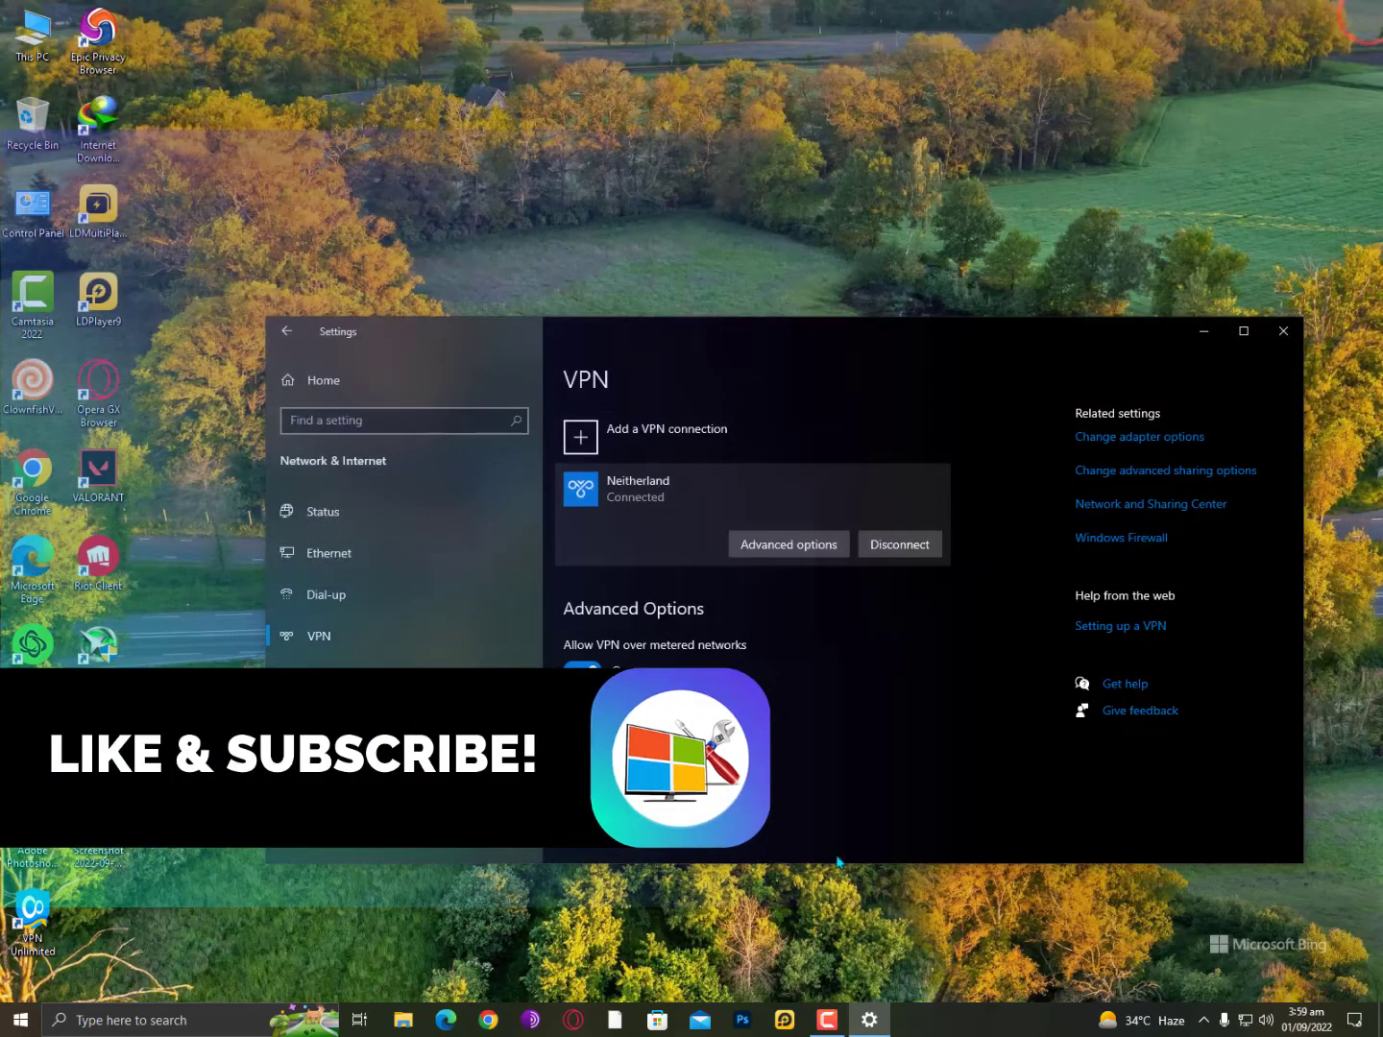